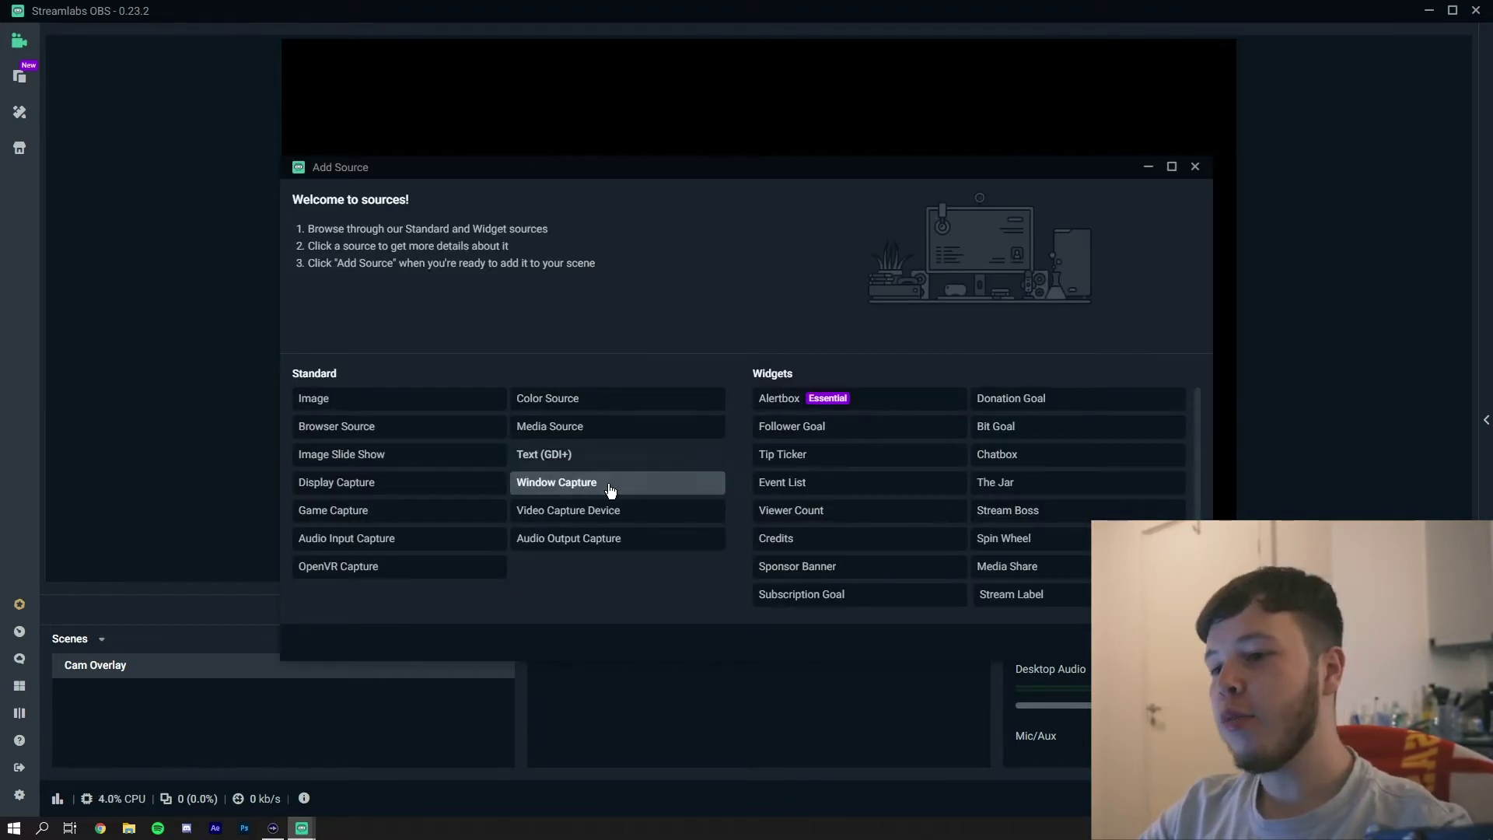
Add the Logitech HD Pro Webcam C920 as a Video Capture Device source named Webcam.
{"action": "left_click", "coordinate": [589, 508]}
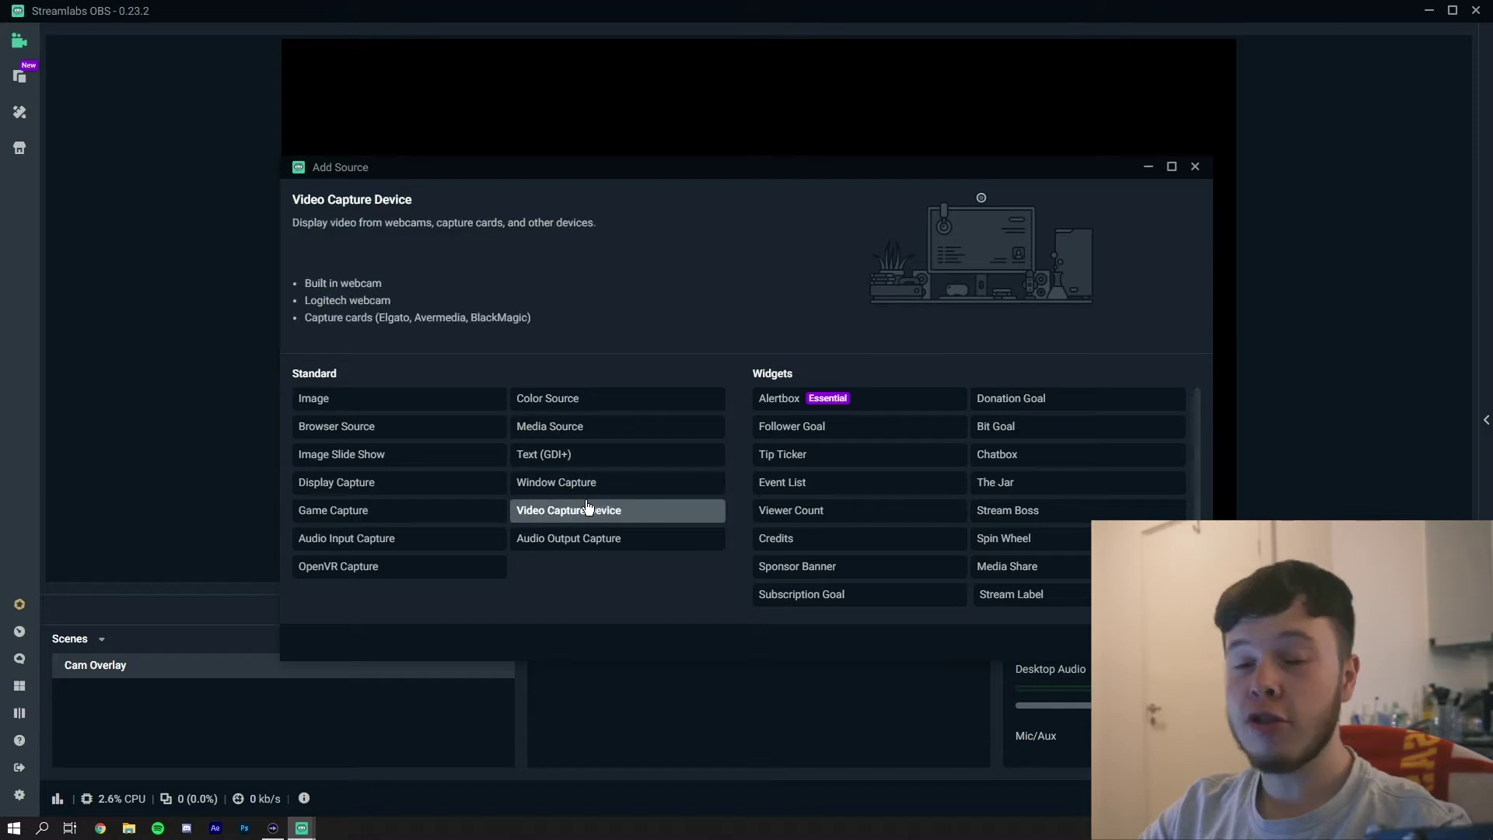
{"action": "double_click", "coordinate": [575, 498]}
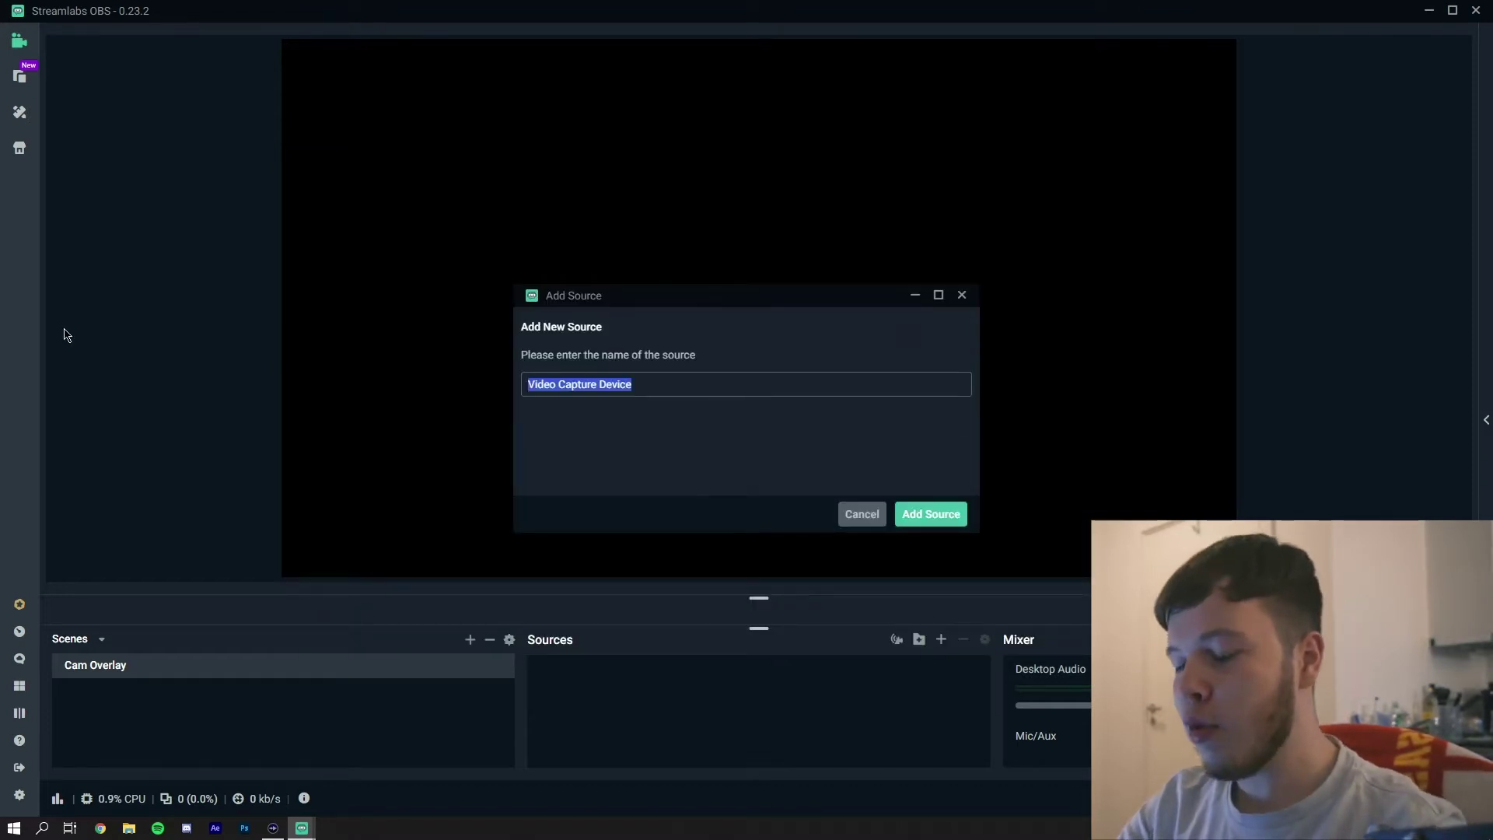
{"action": "key", "text": "Return"}
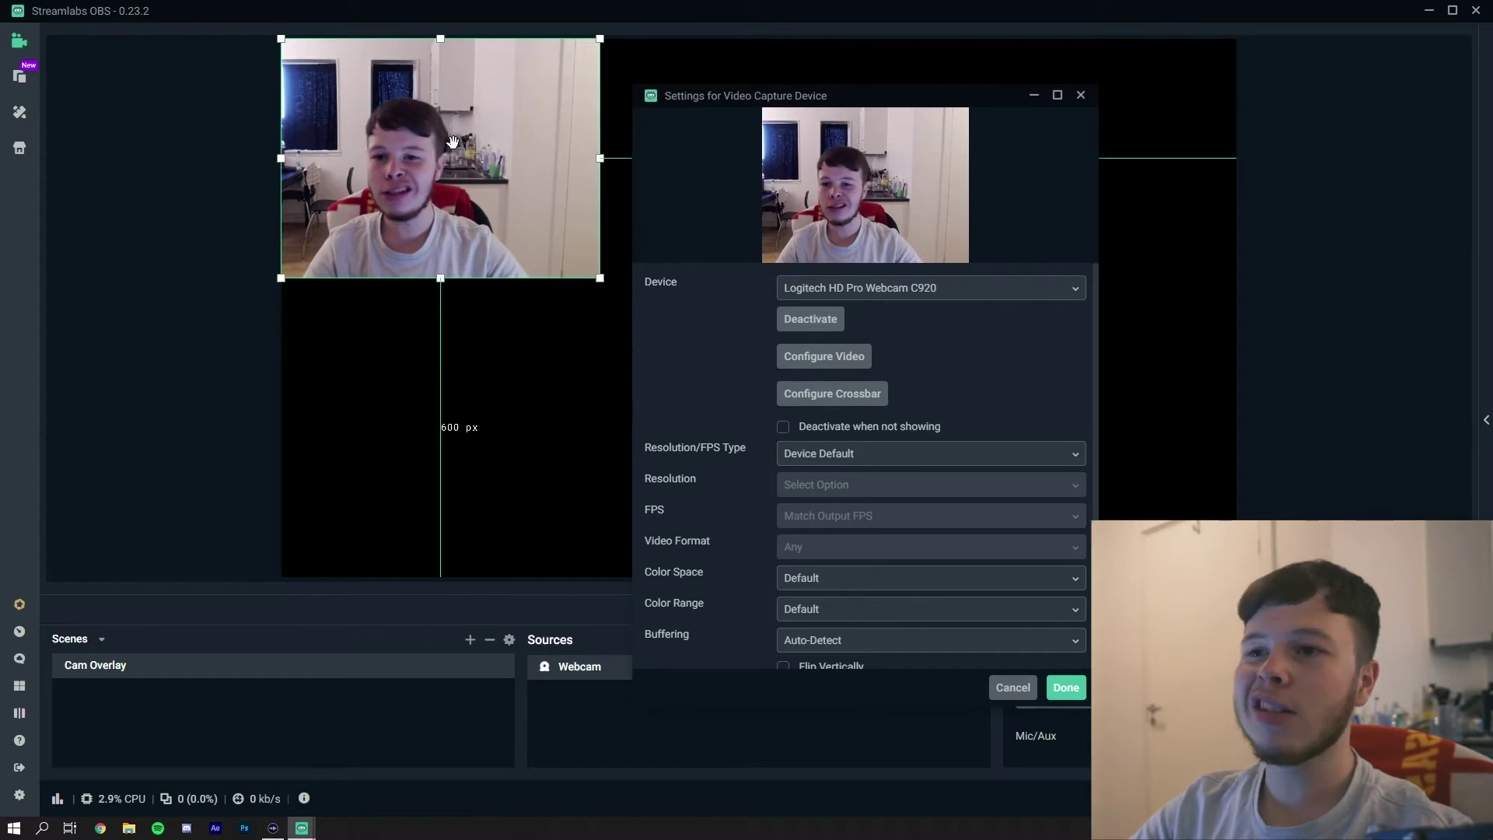
{"action": "left_click_drag", "start_coordinate": [839, 98], "coordinate": [914, 99]}
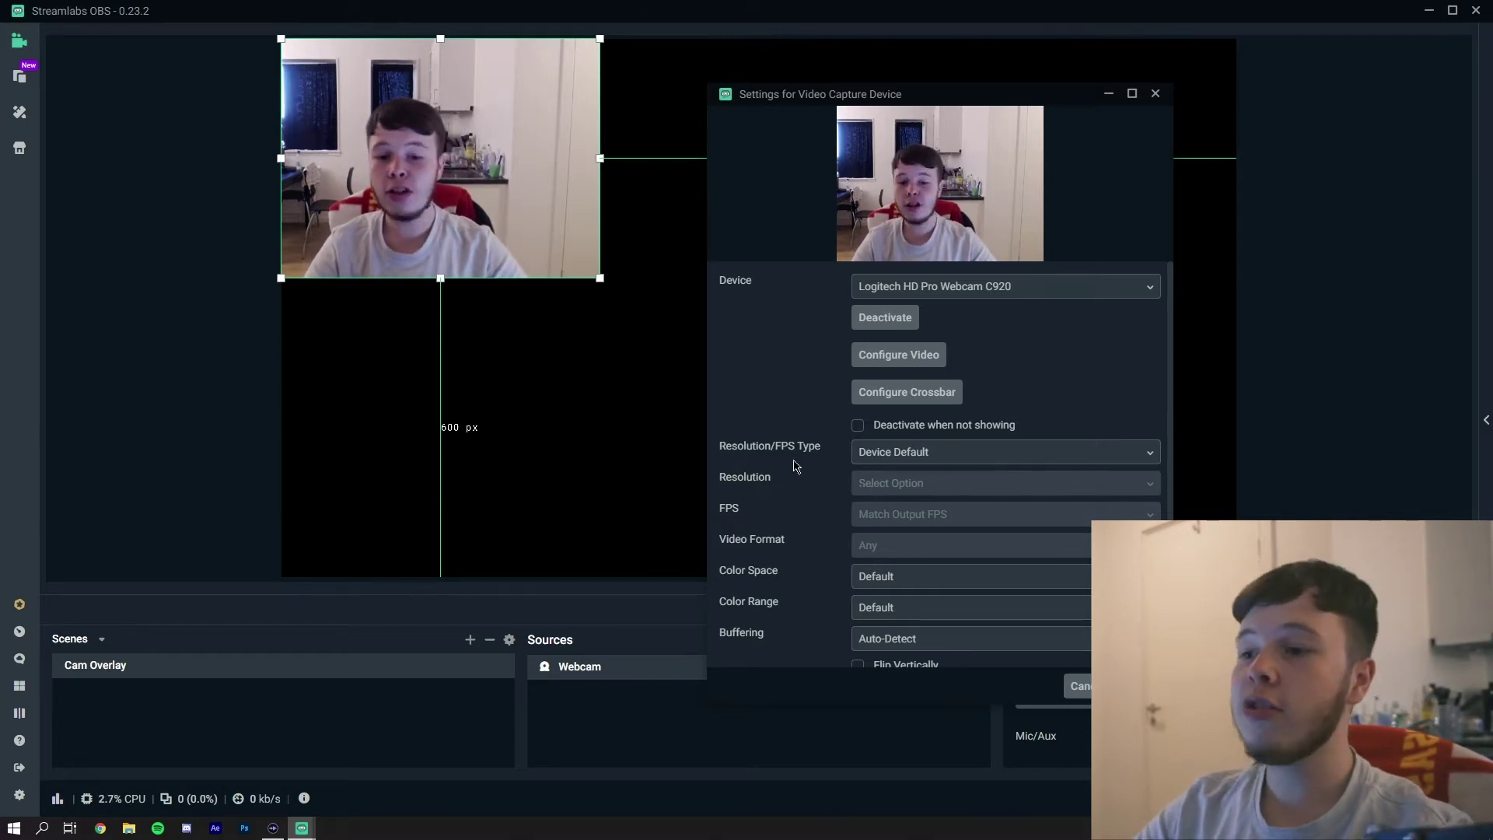
Give the Webcam source a Custom 1280x720 resolution and Full colour range, then close its settings.
{"action": "left_click", "coordinate": [912, 451]}
{"action": "left_click", "coordinate": [878, 503]}
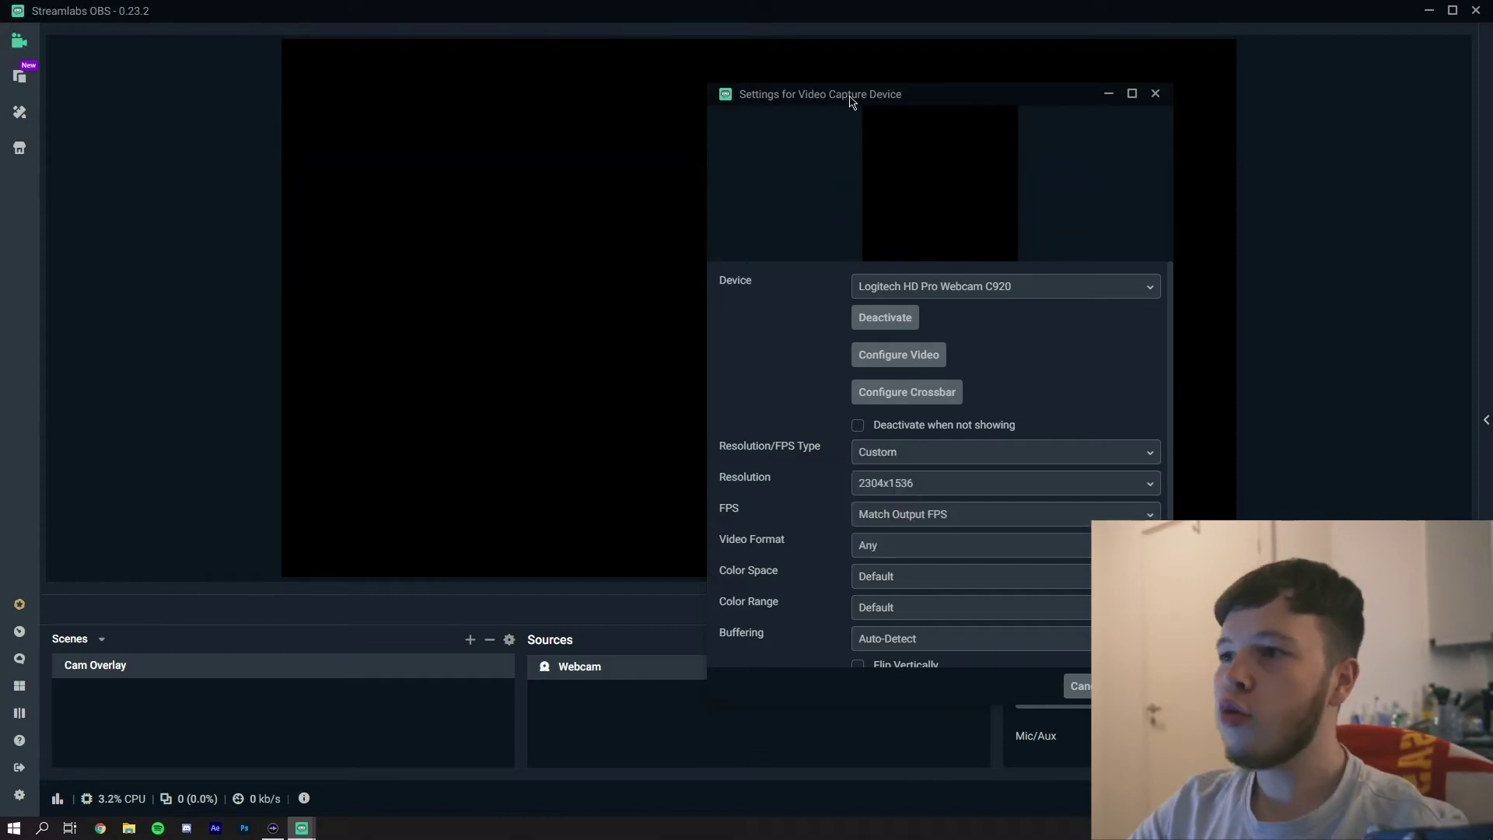
{"action": "left_click_drag", "start_coordinate": [860, 95], "coordinate": [994, 91]}
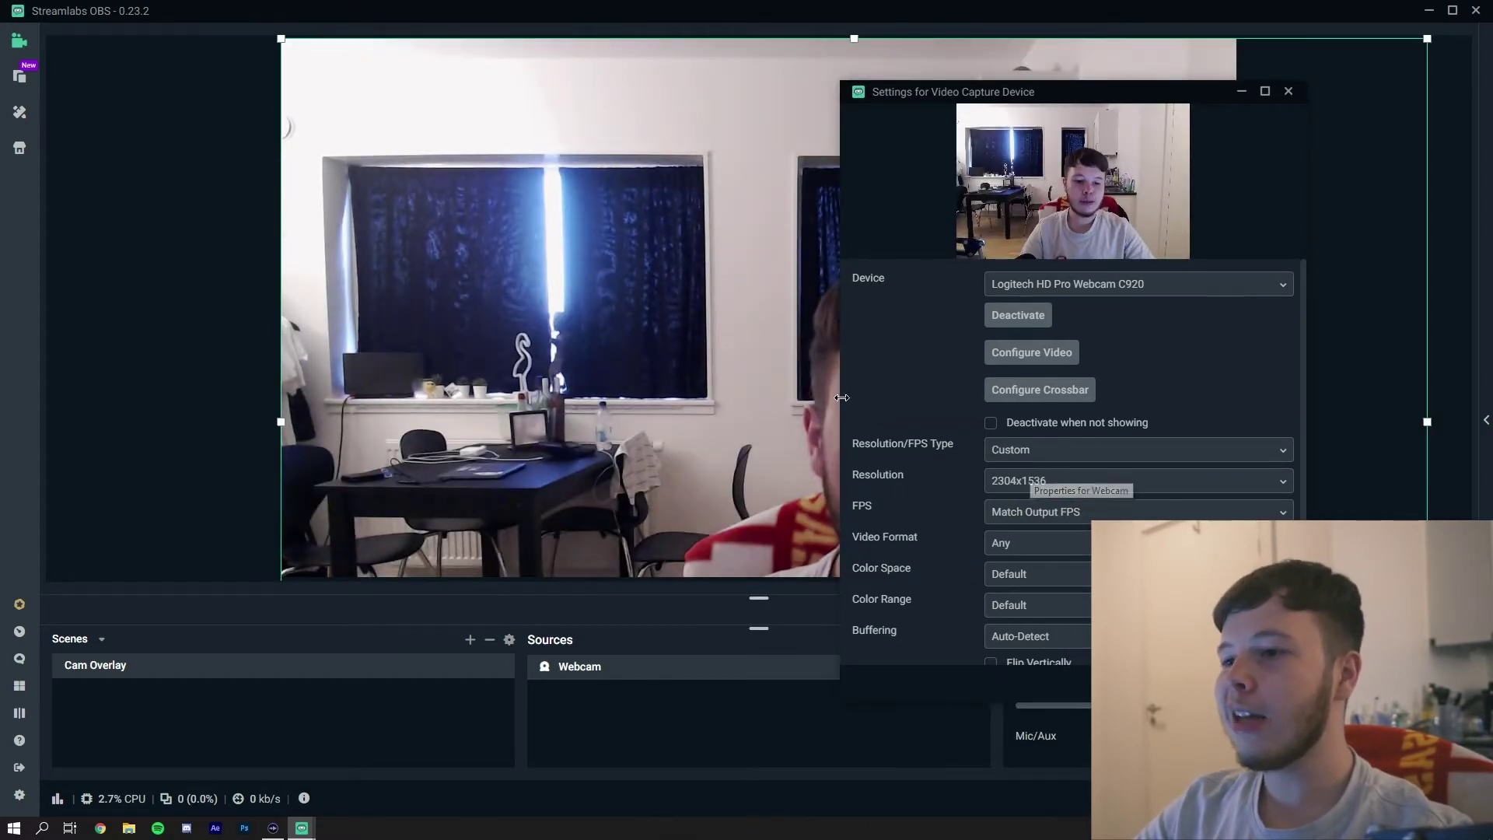
{"action": "left_click", "coordinate": [1057, 482]}
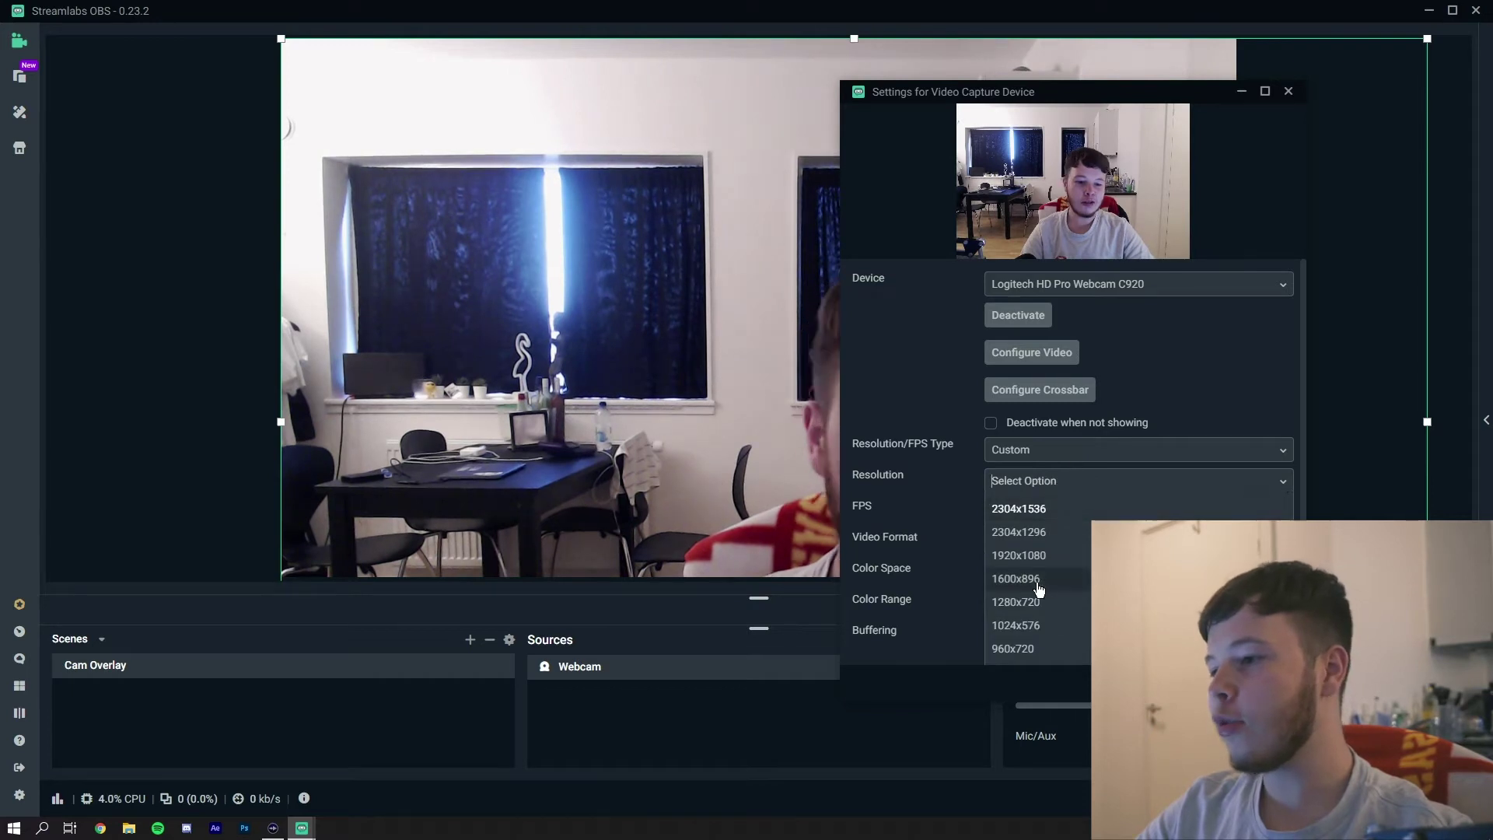
{"action": "left_click", "coordinate": [1022, 610]}
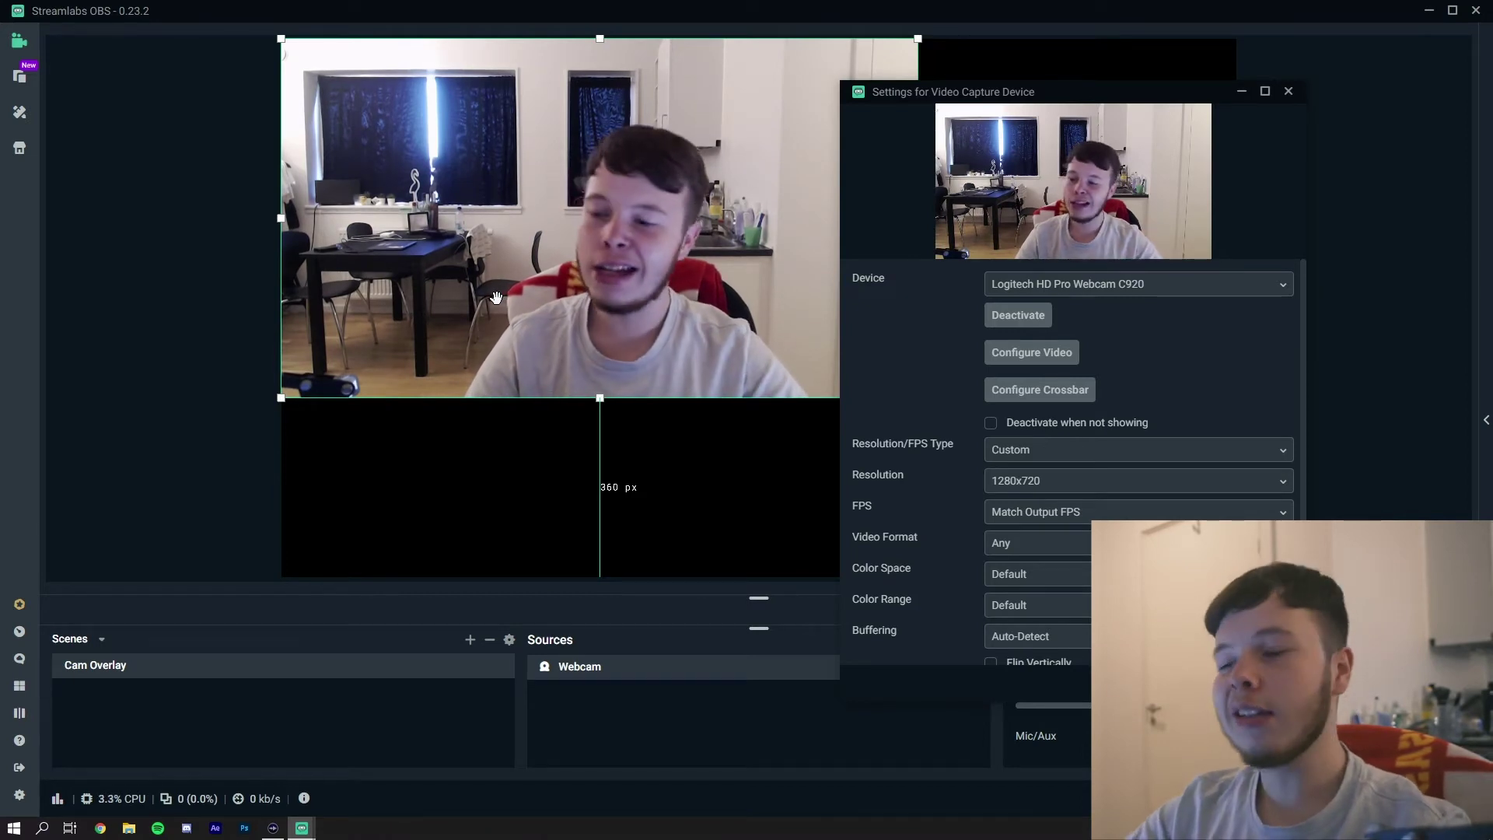
{"action": "scroll", "coordinate": [1073, 498], "scroll_direction": "down", "scroll_amount": 1}
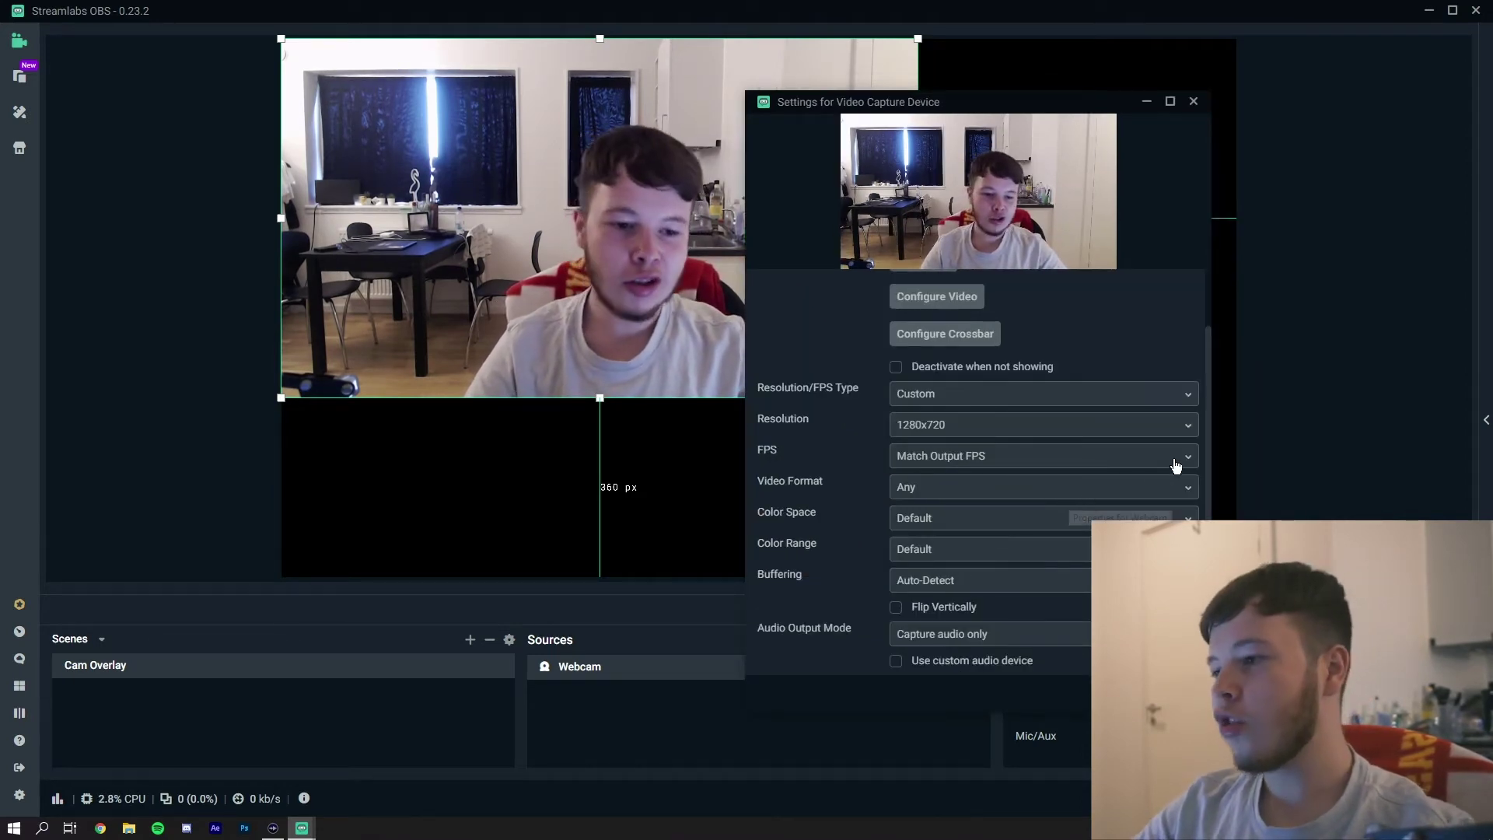
{"action": "left_click", "coordinate": [914, 549]}
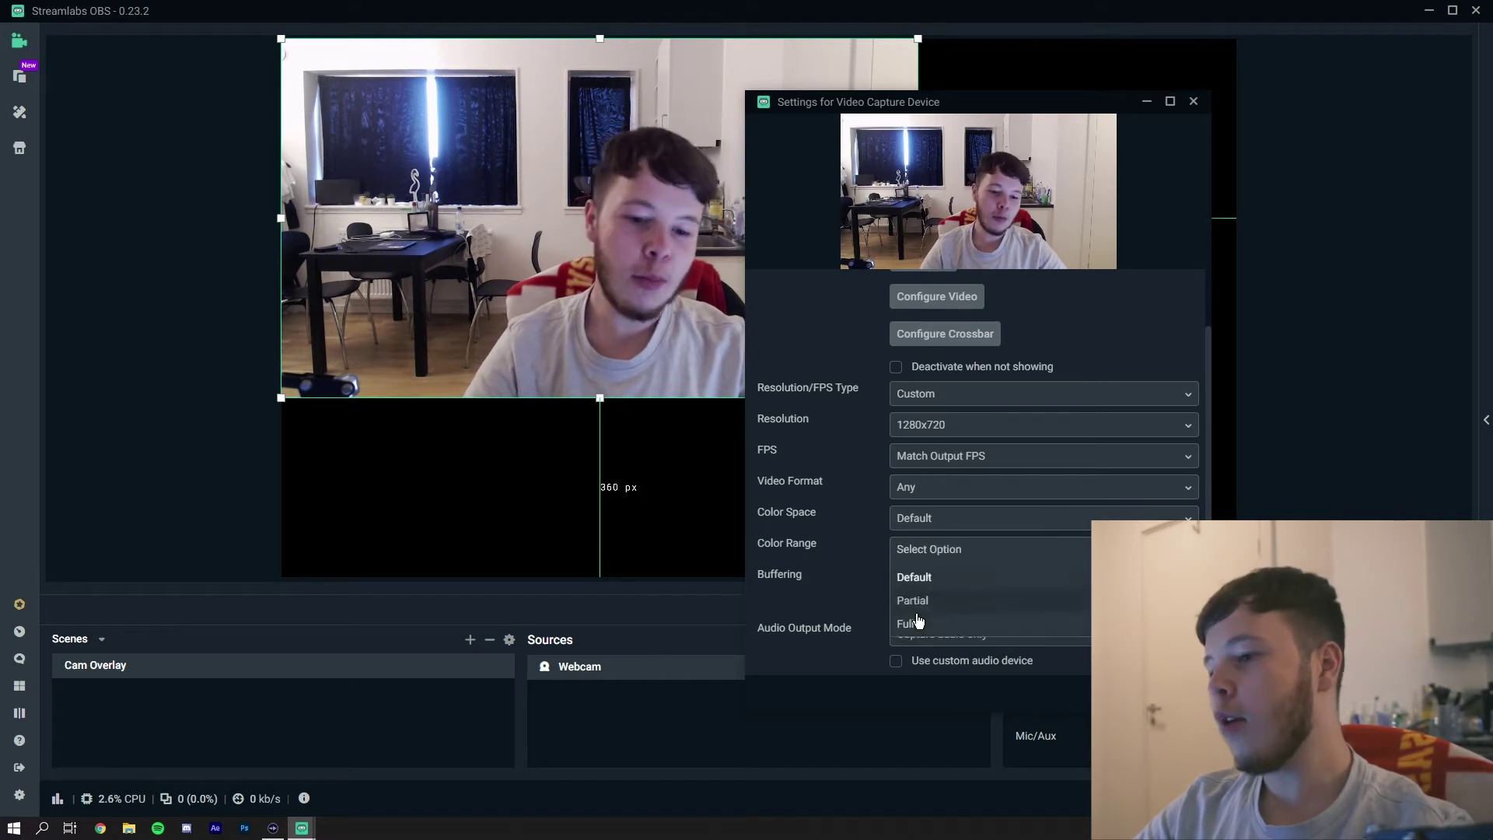
{"action": "key", "text": "Return"}
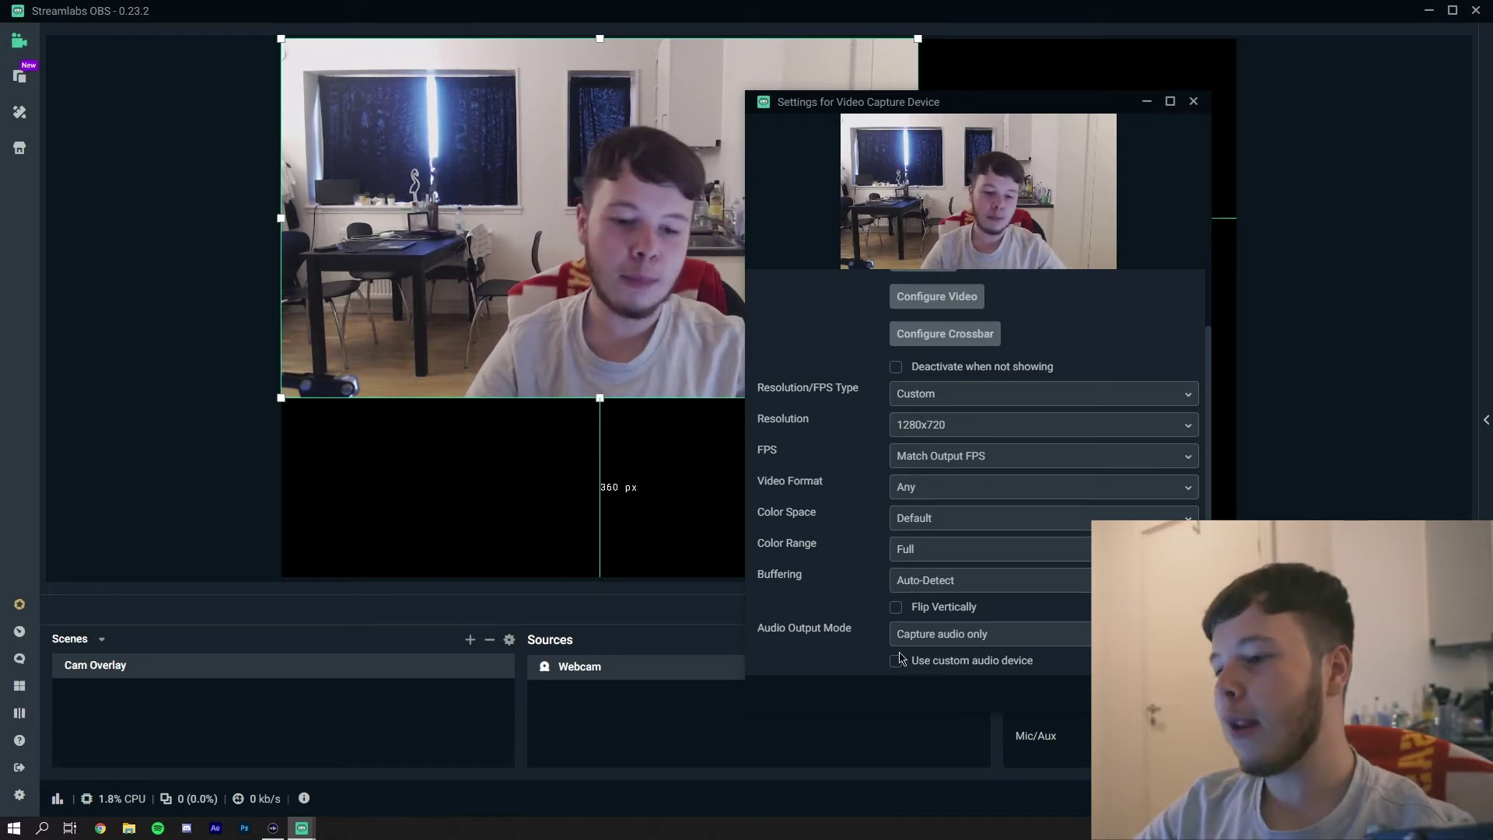
{"action": "key", "text": "Return"}
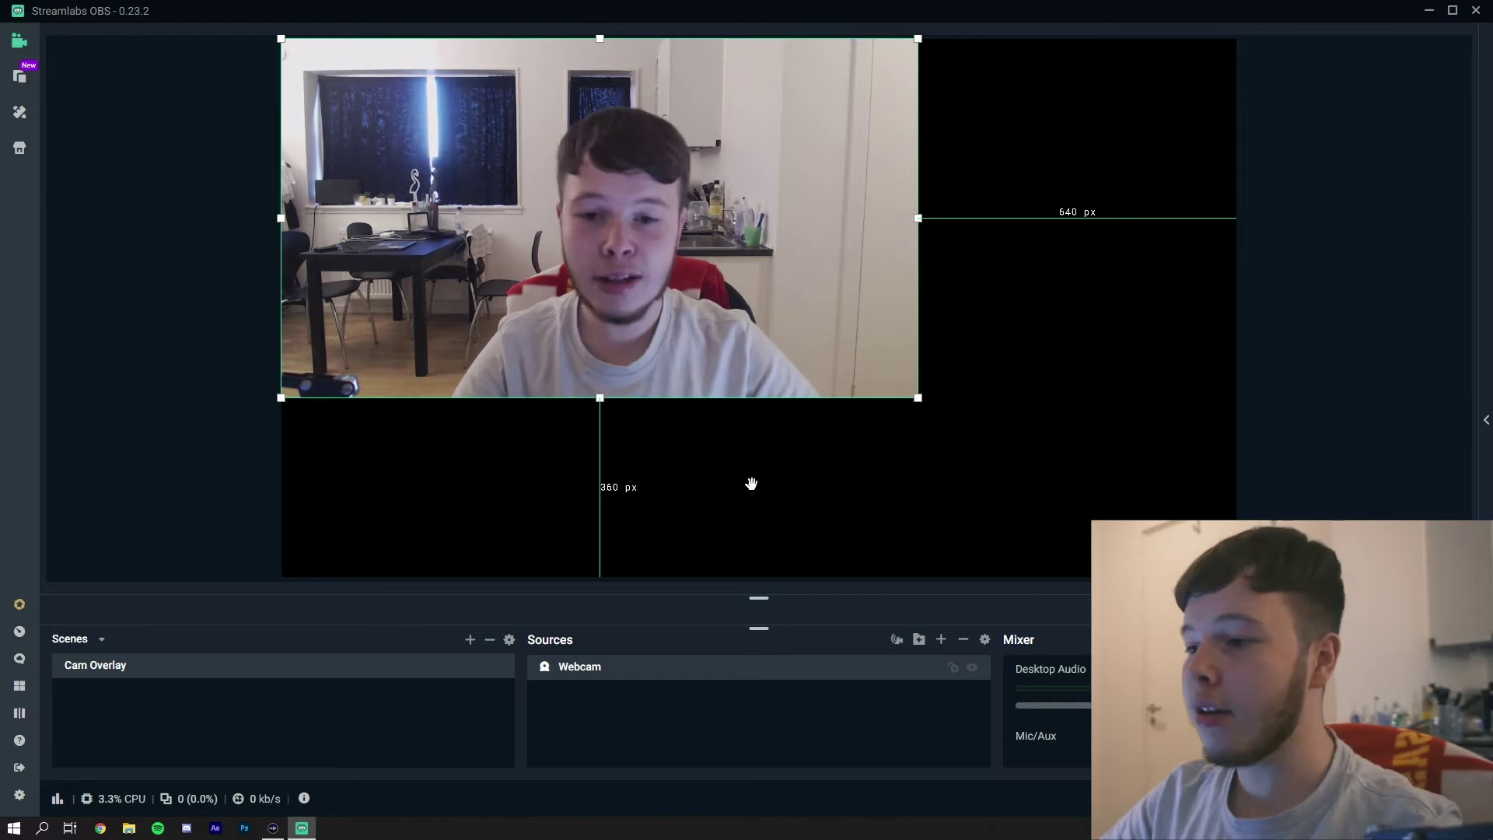
Add a new Media Source named 'Cam Overlay' to the scene.
{"action": "left_click", "coordinate": [942, 641]}
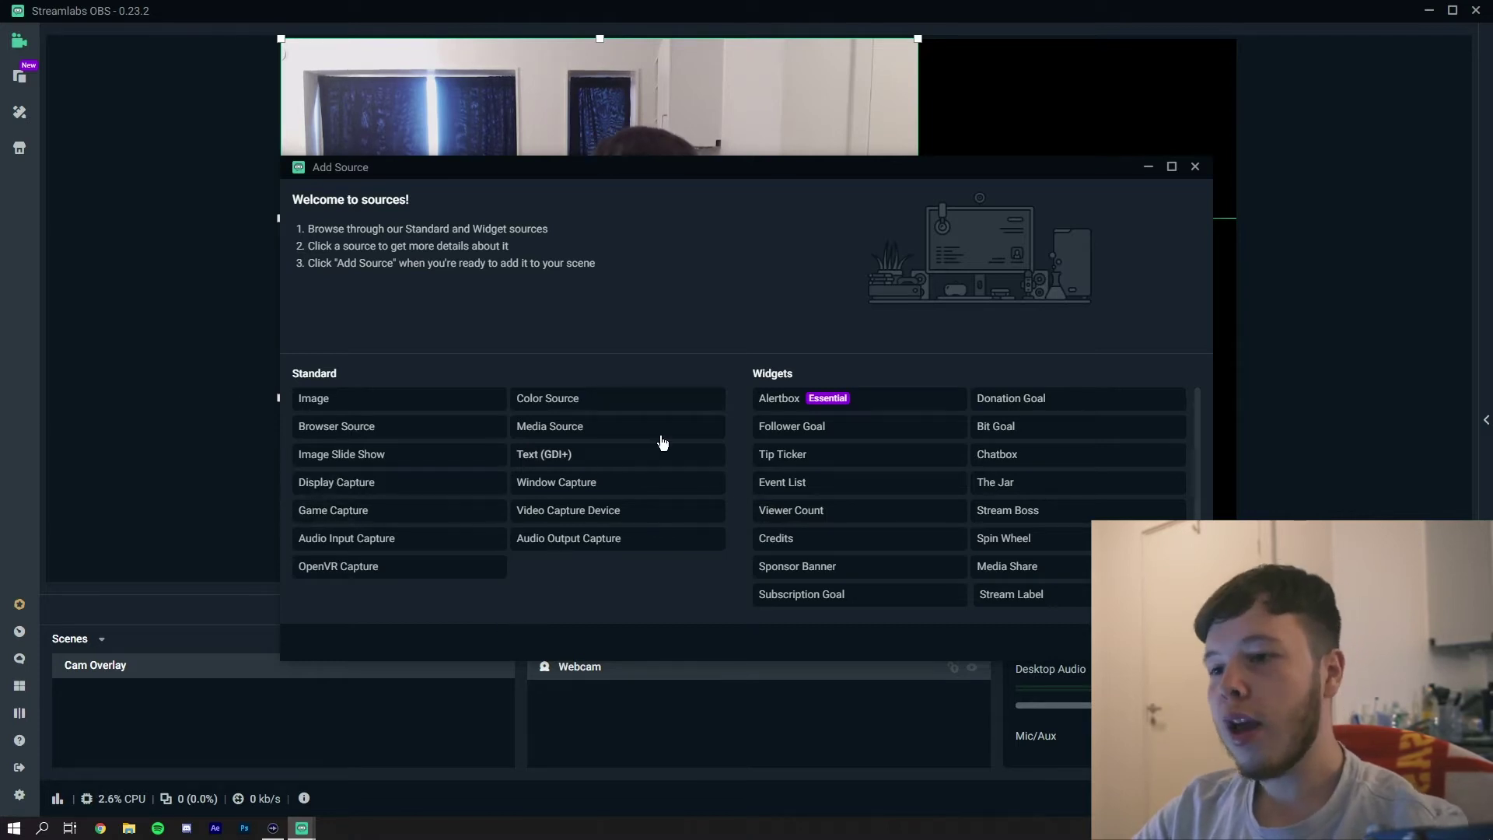
{"action": "left_click", "coordinate": [636, 432]}
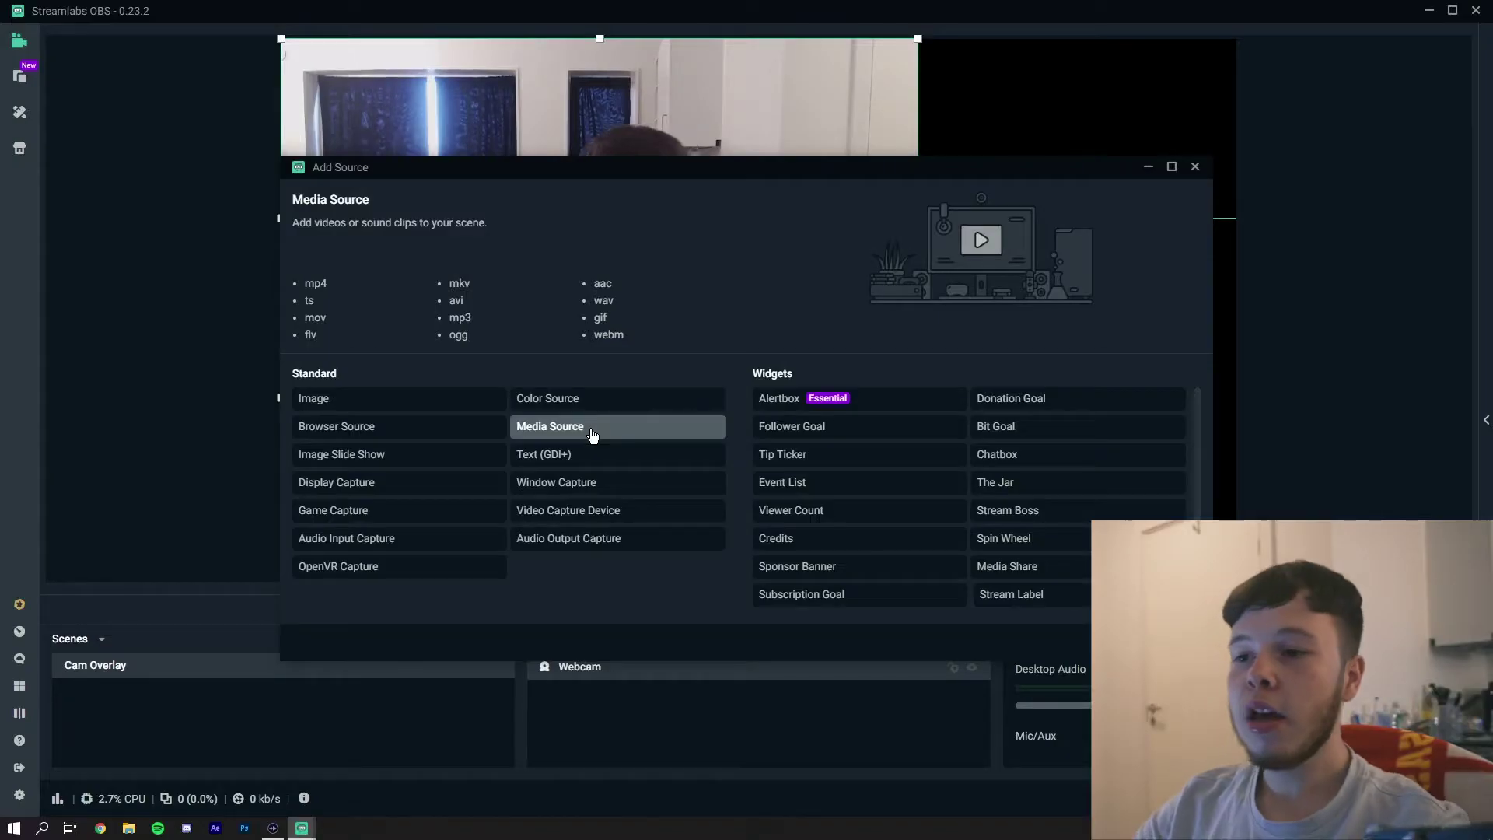
{"action": "double_click", "coordinate": [547, 427]}
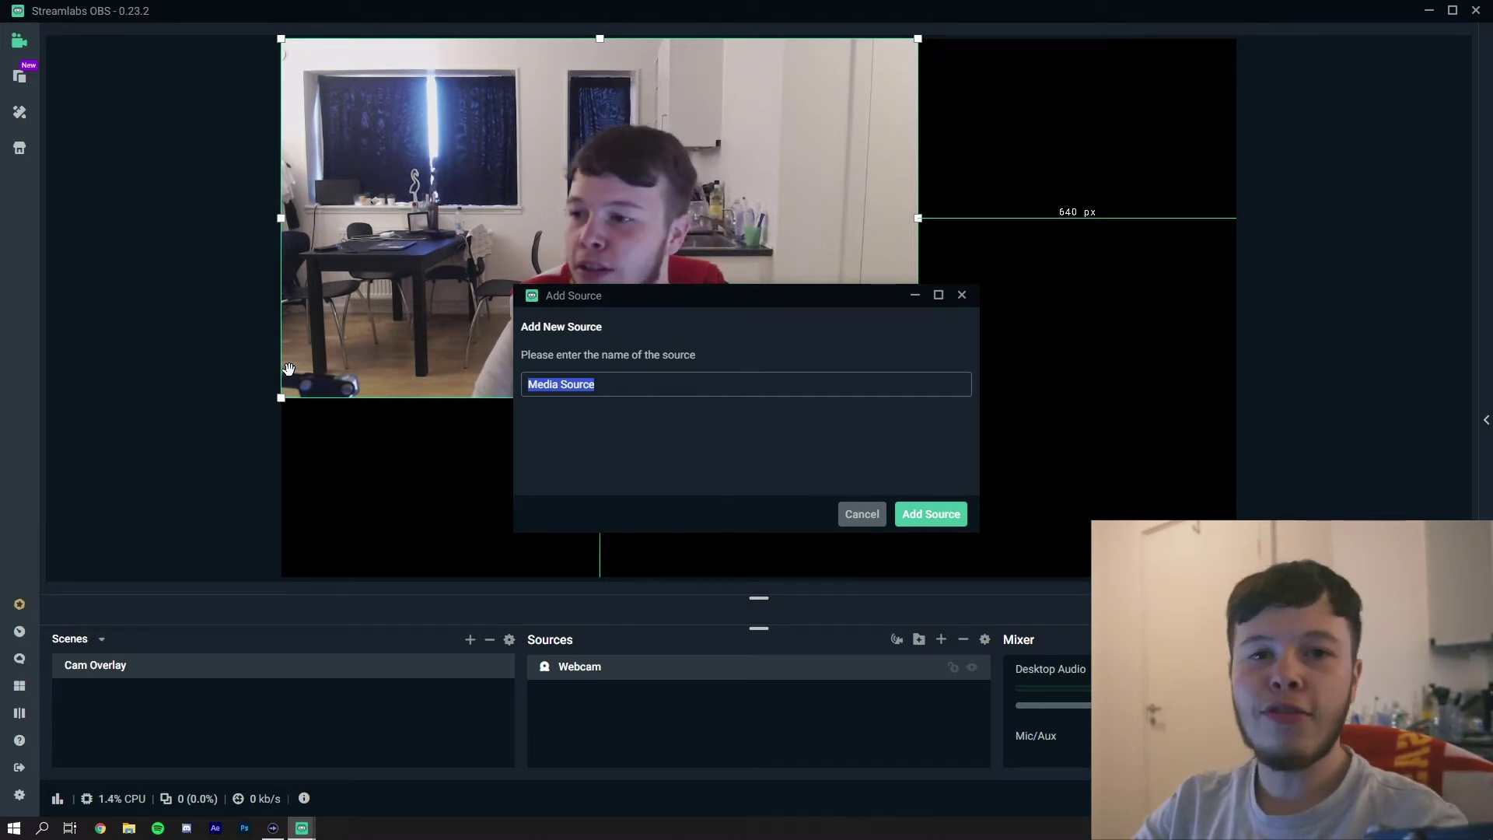
{"action": "type", "text": "O"}
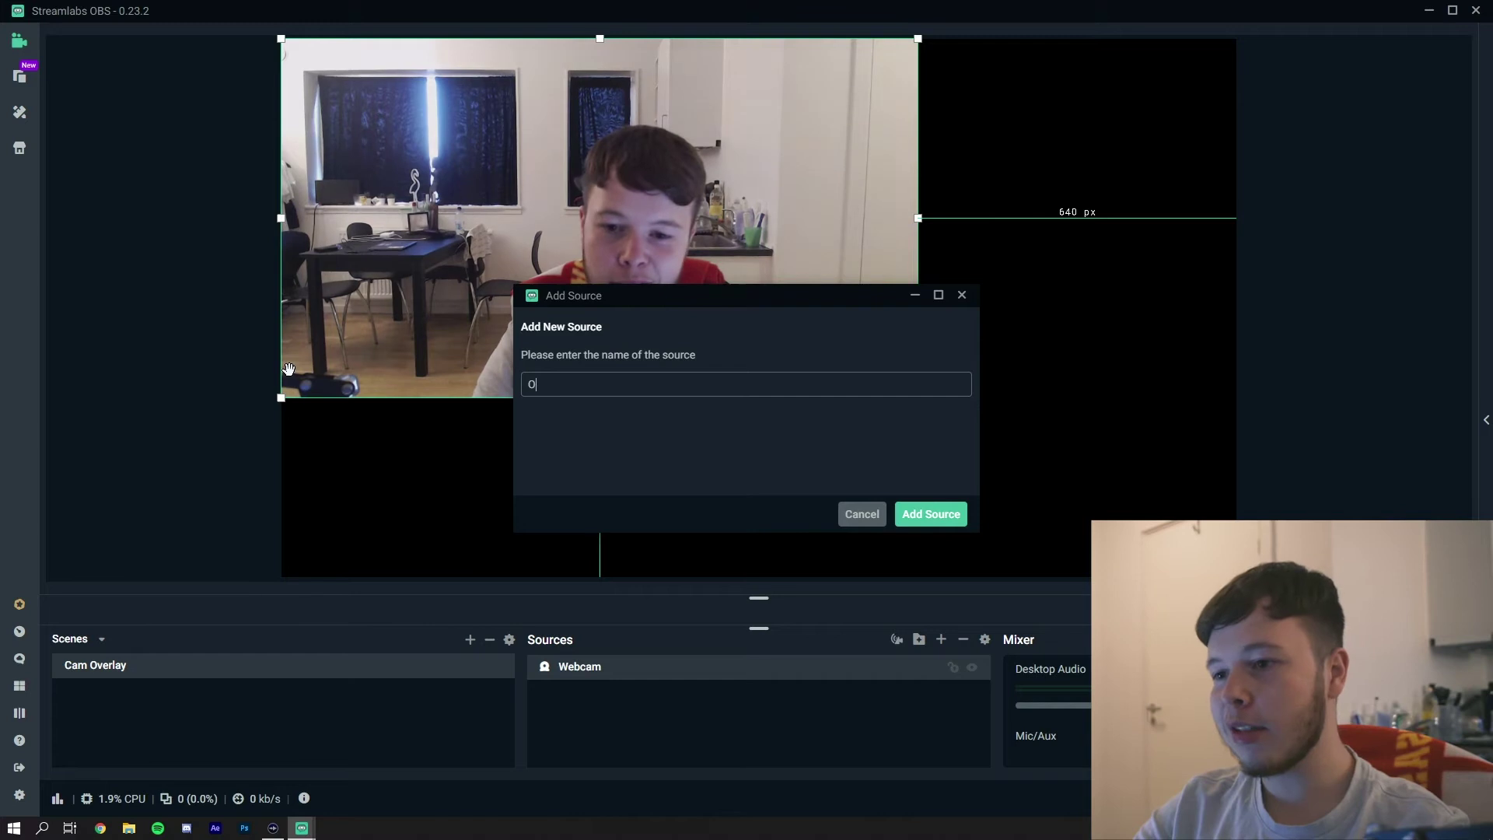
{"action": "type", "text": "am Overlay"}
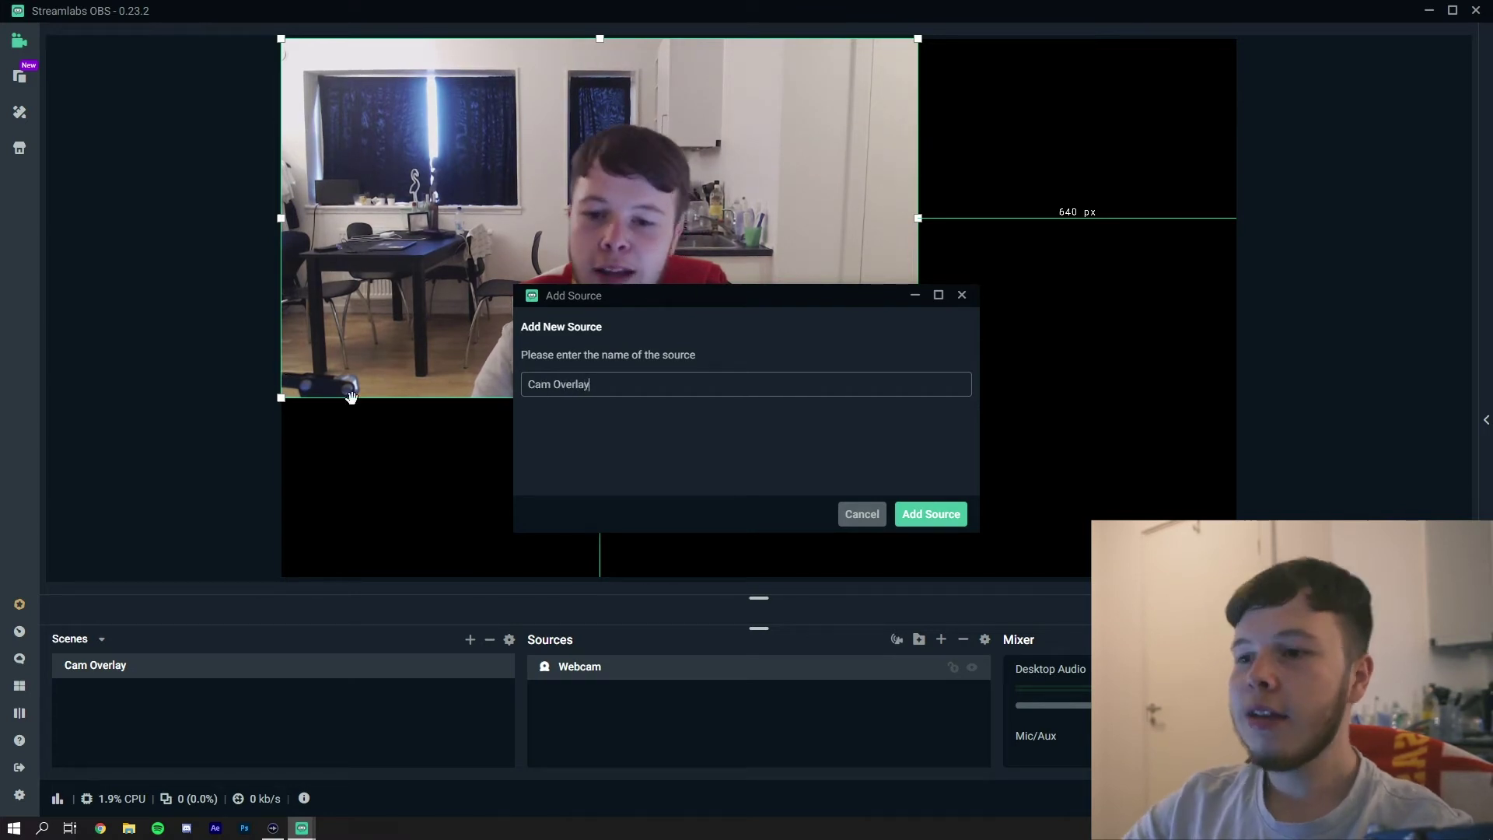
{"action": "left_click", "coordinate": [900, 521]}
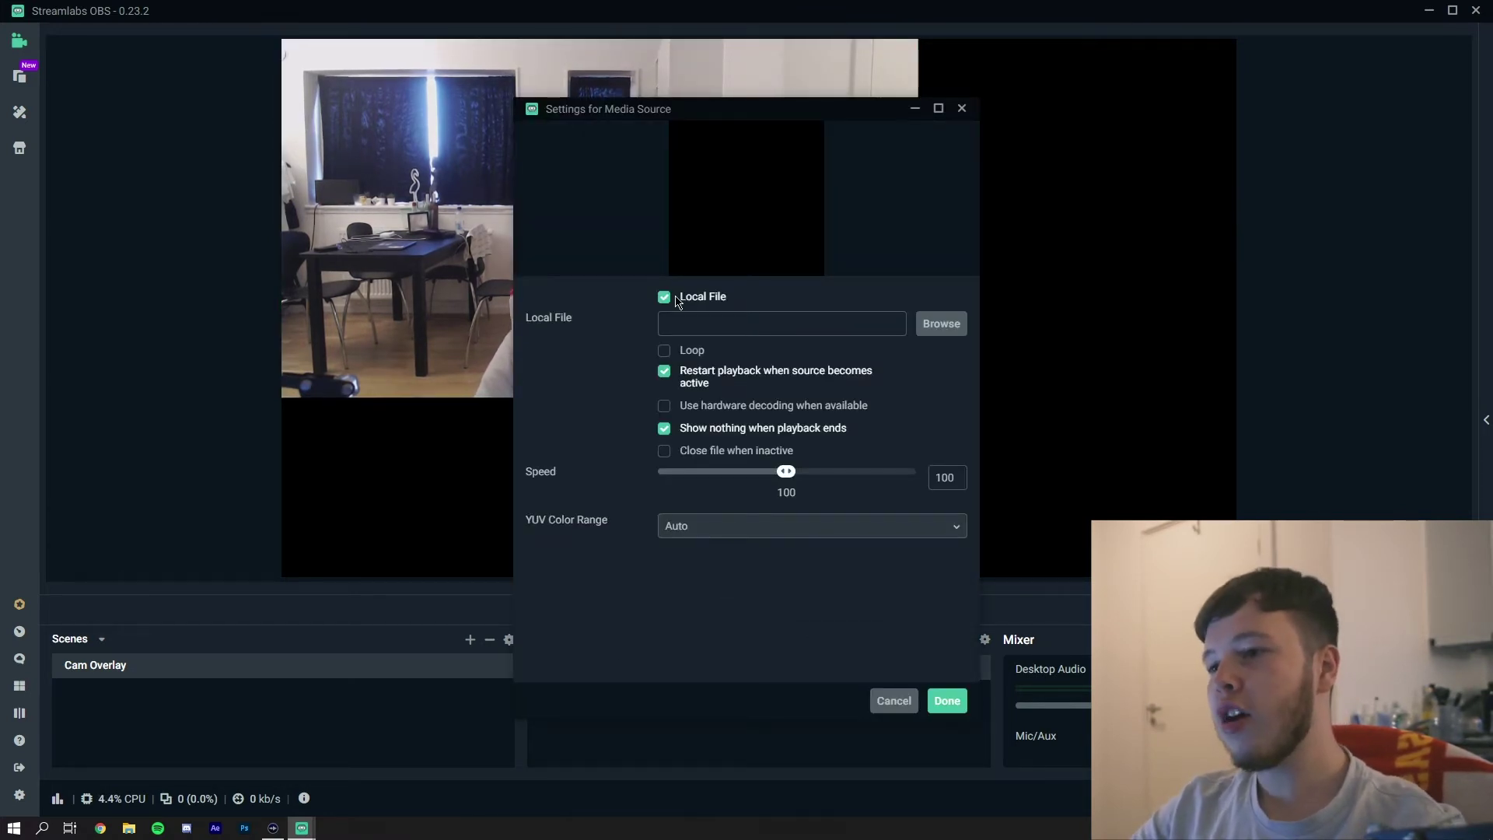
Load Cam Overlay.webm from the Desktop into the media source with Loop enabled.
{"action": "left_click", "coordinate": [941, 324]}
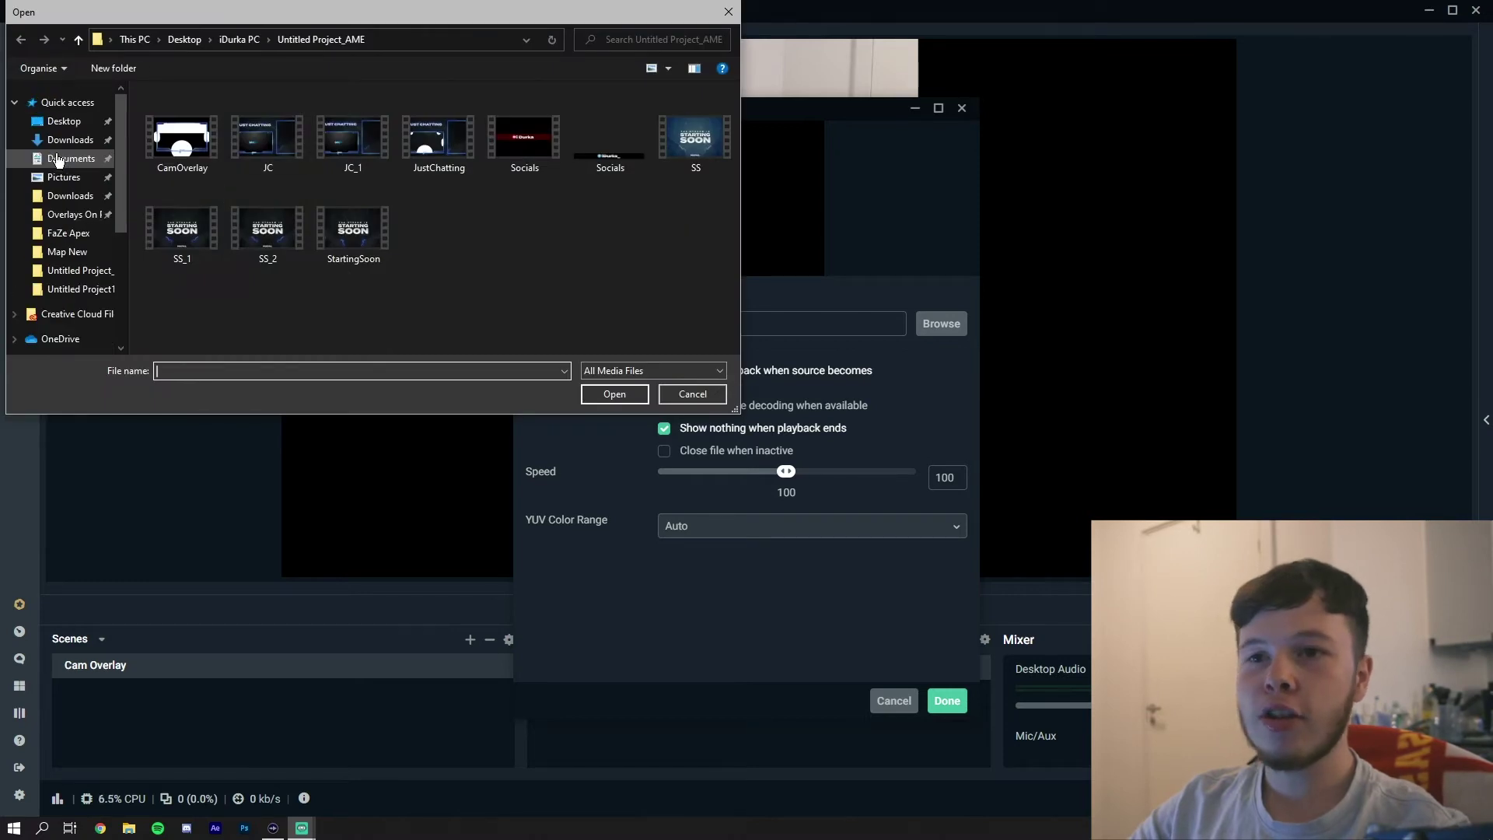
{"action": "left_click", "coordinate": [62, 121]}
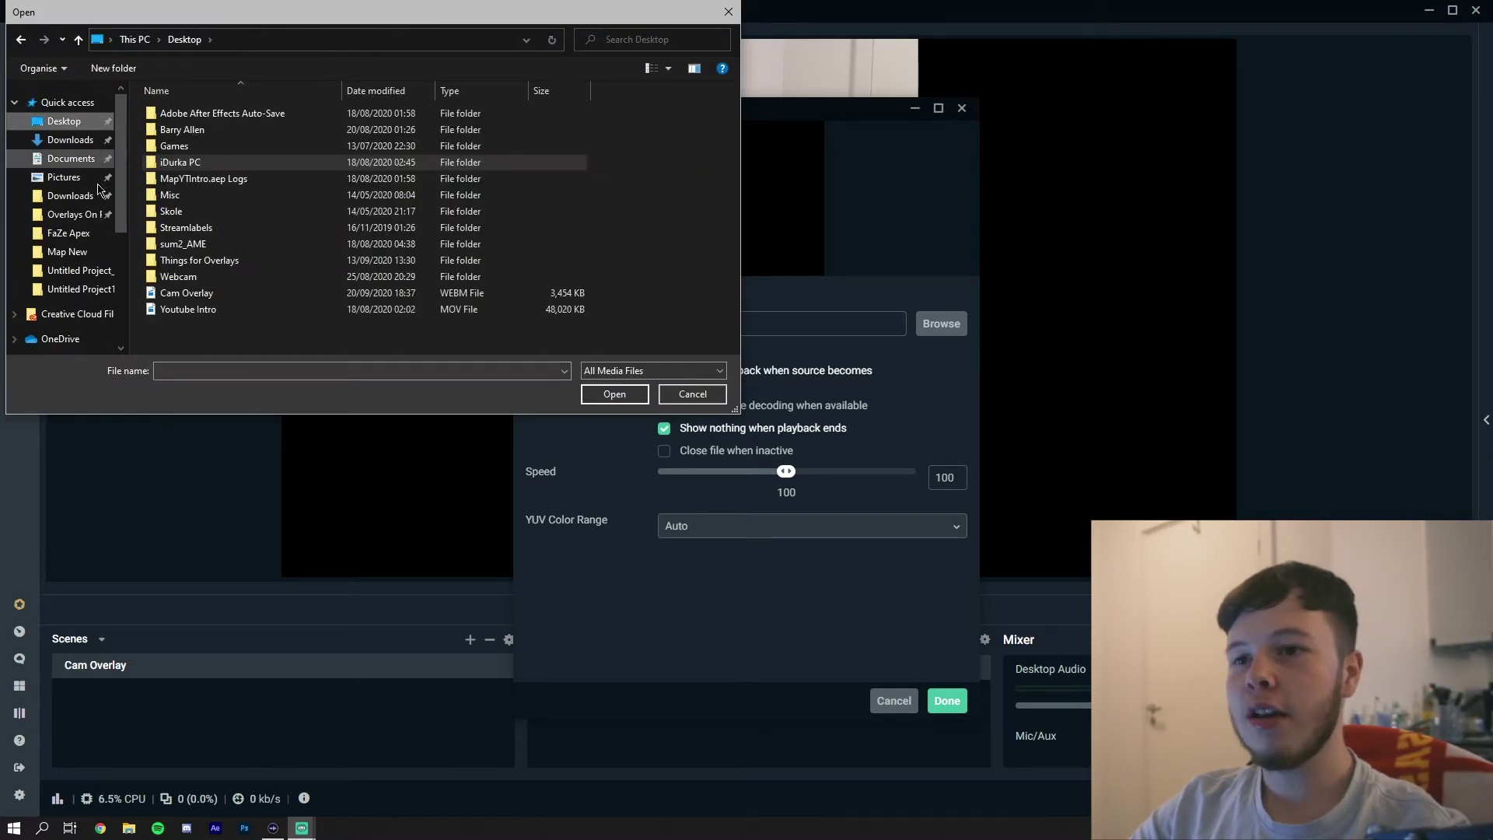
{"action": "left_click", "coordinate": [183, 295]}
{"action": "left_click", "coordinate": [618, 398]}
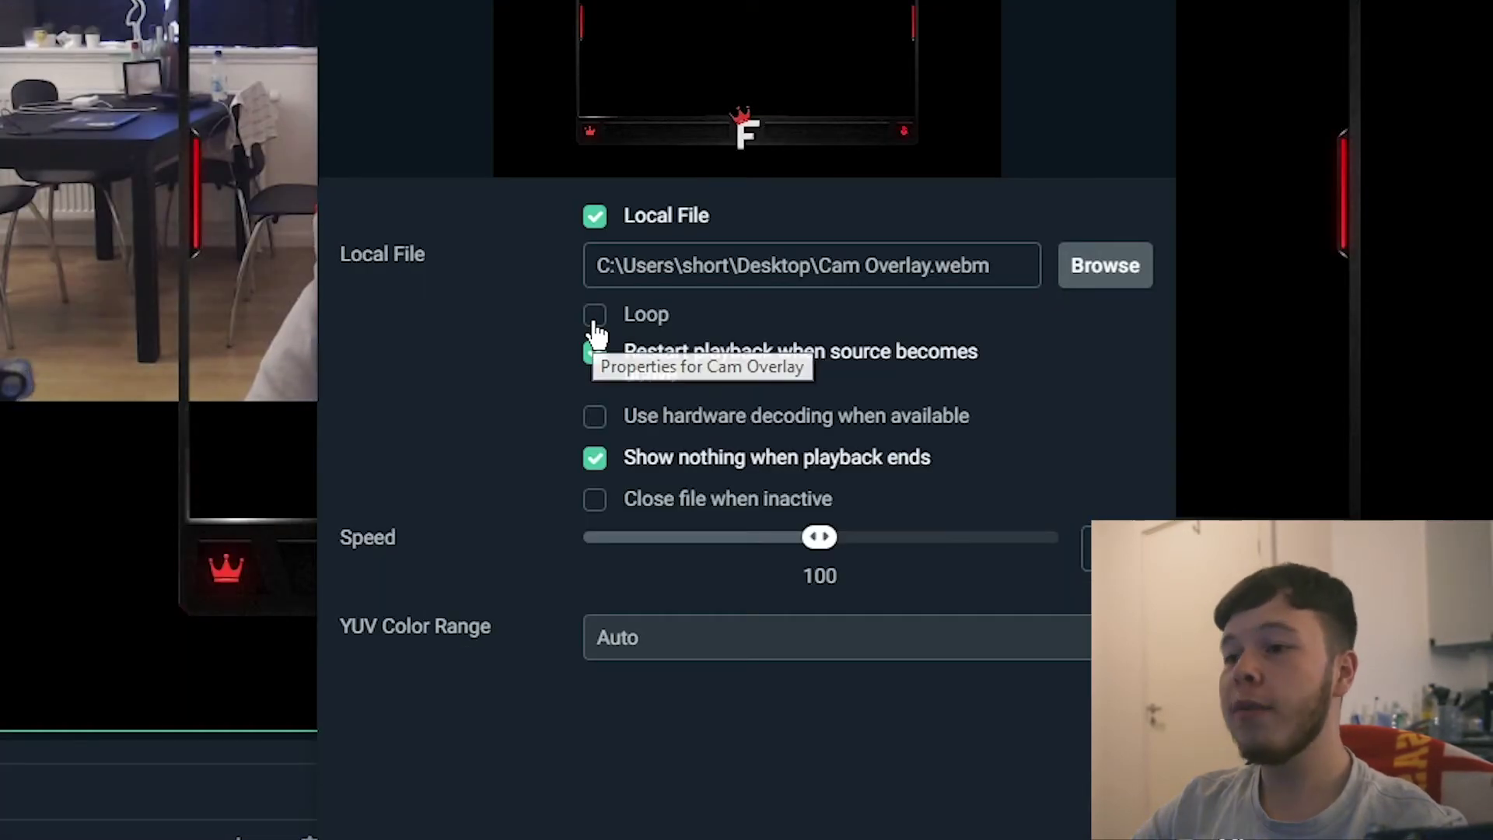
{"action": "left_click", "coordinate": [666, 350]}
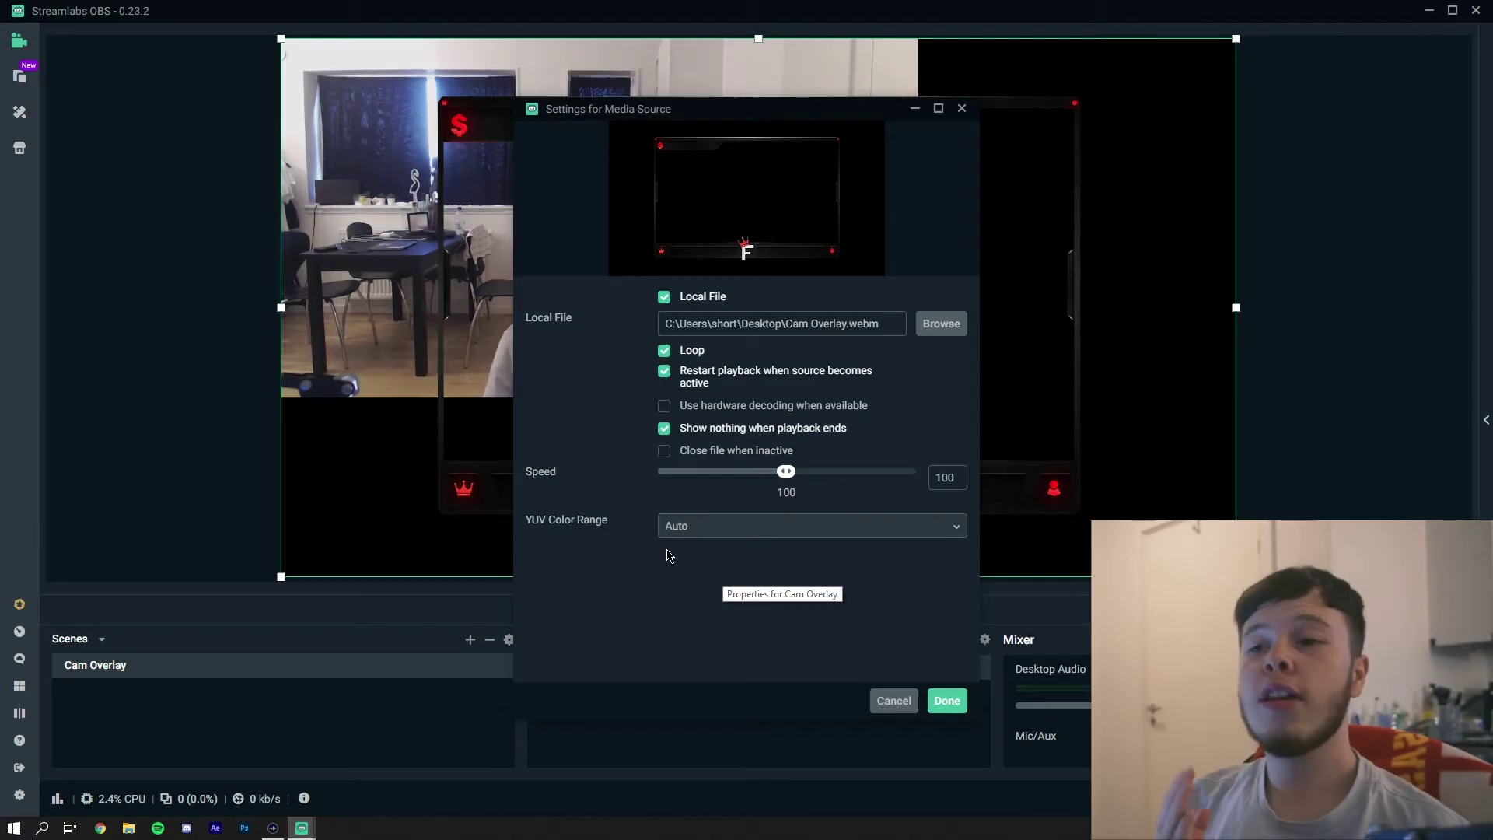
{"action": "left_click", "coordinate": [947, 701]}
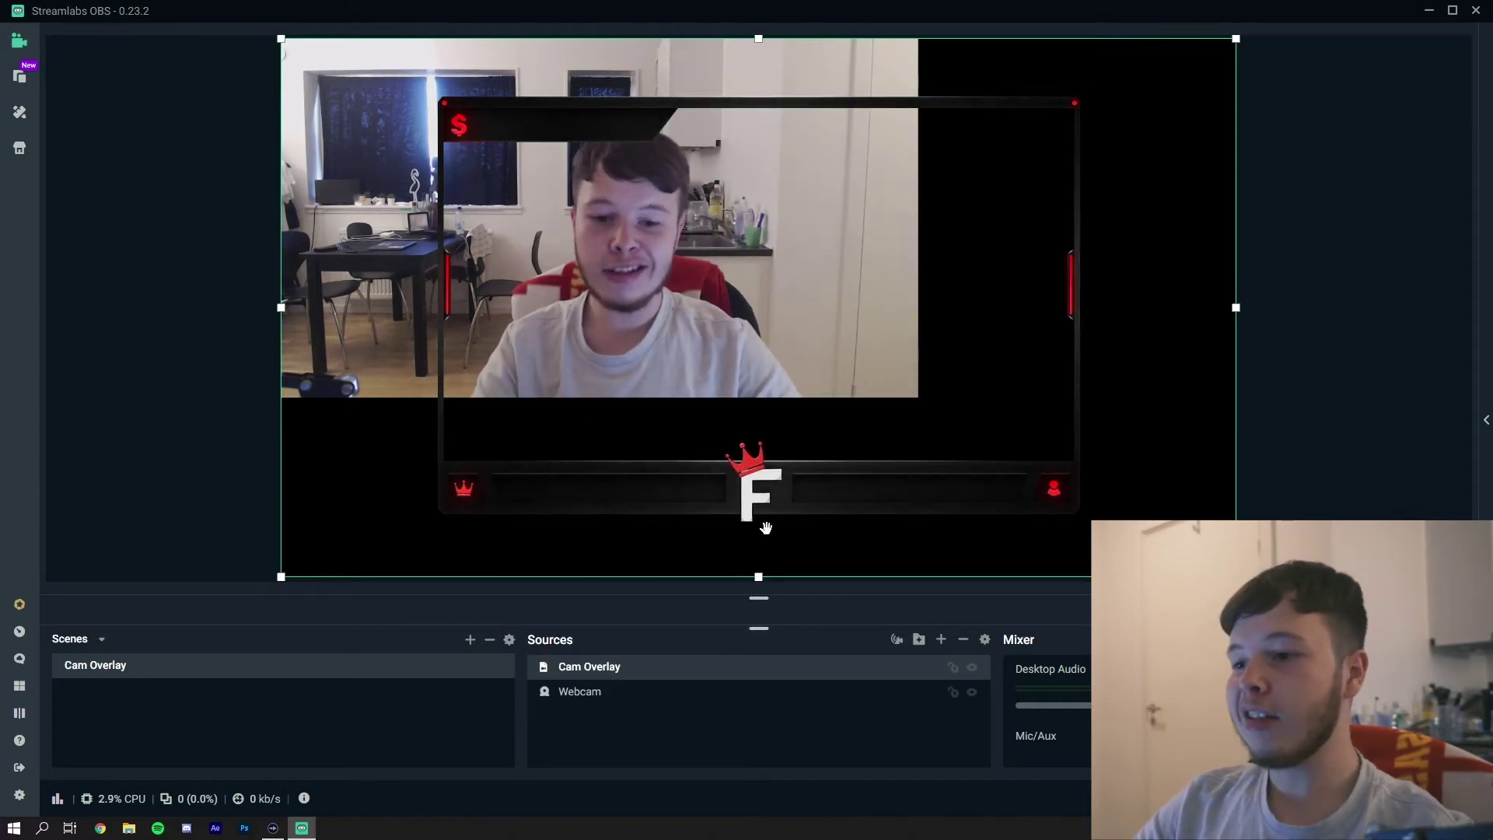
Drag and nudge the Webcam feed until it sits centred inside the Cam Overlay frame.
{"action": "left_click", "coordinate": [961, 697]}
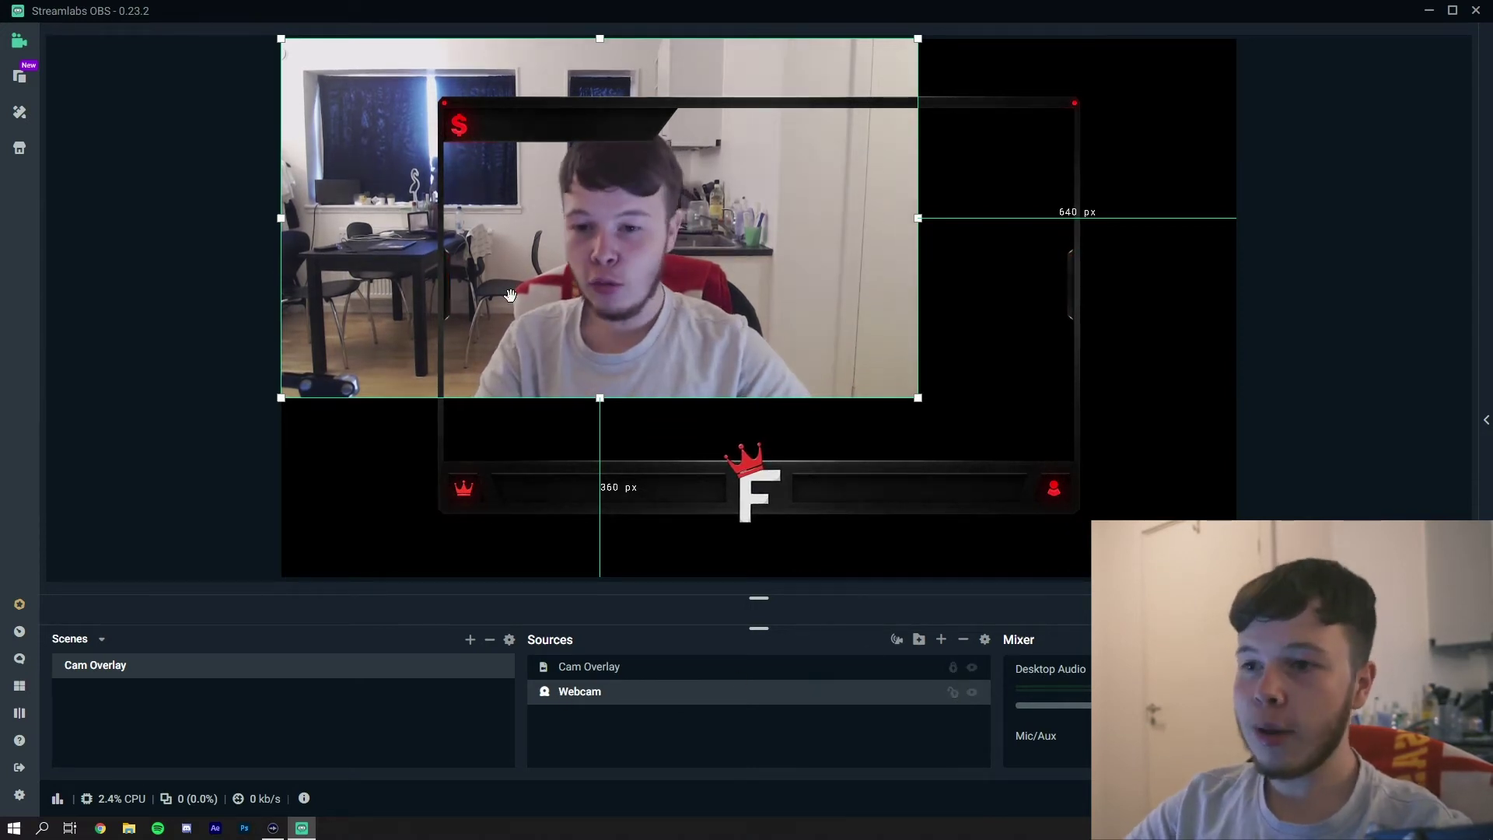
{"action": "left_click_drag", "start_coordinate": [386, 248], "coordinate": [547, 312]}
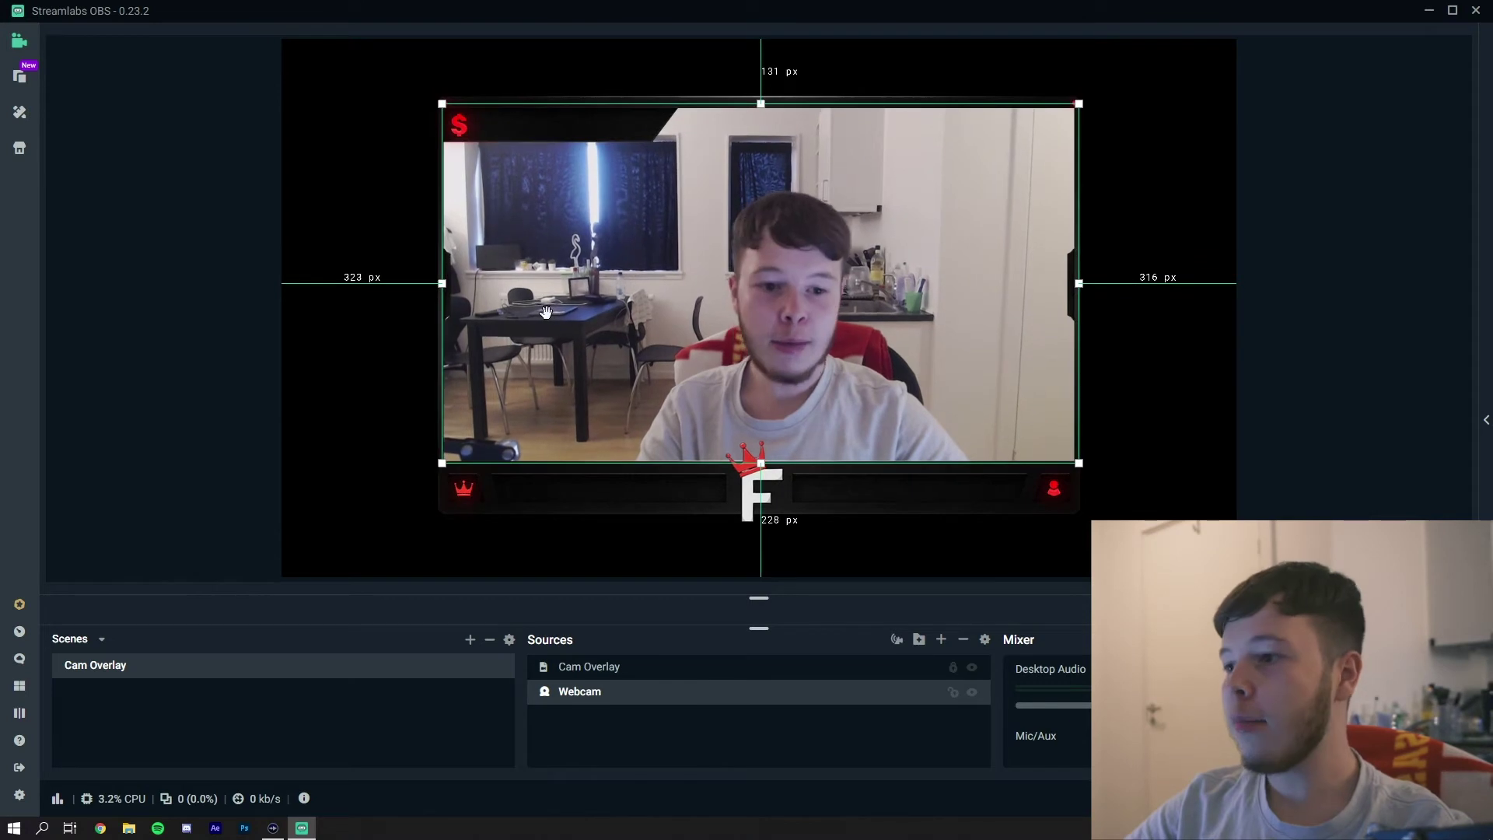
{"action": "left_click", "coordinate": [652, 675]}
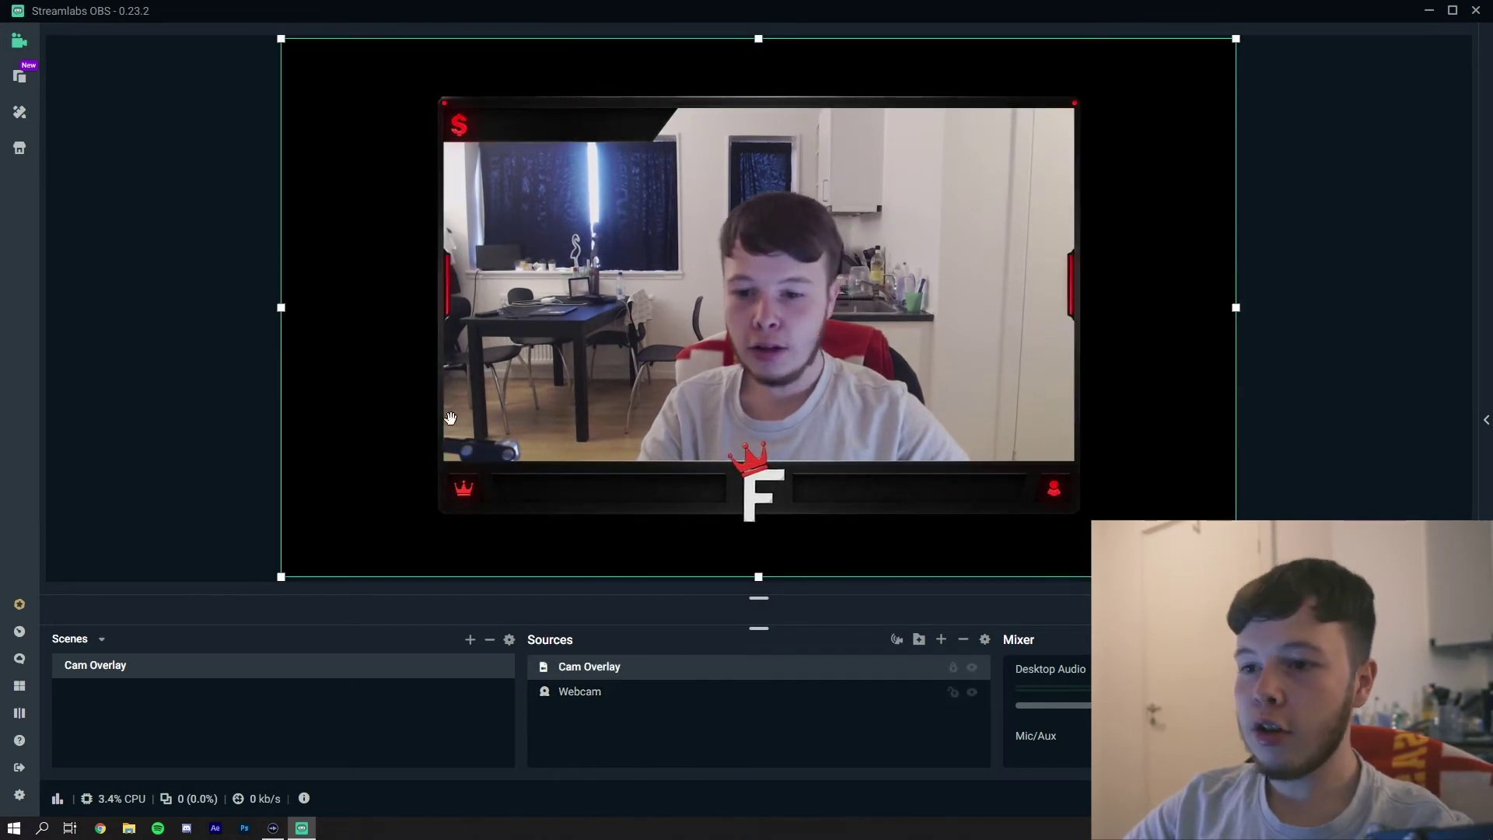
{"action": "left_click", "coordinate": [615, 692]}
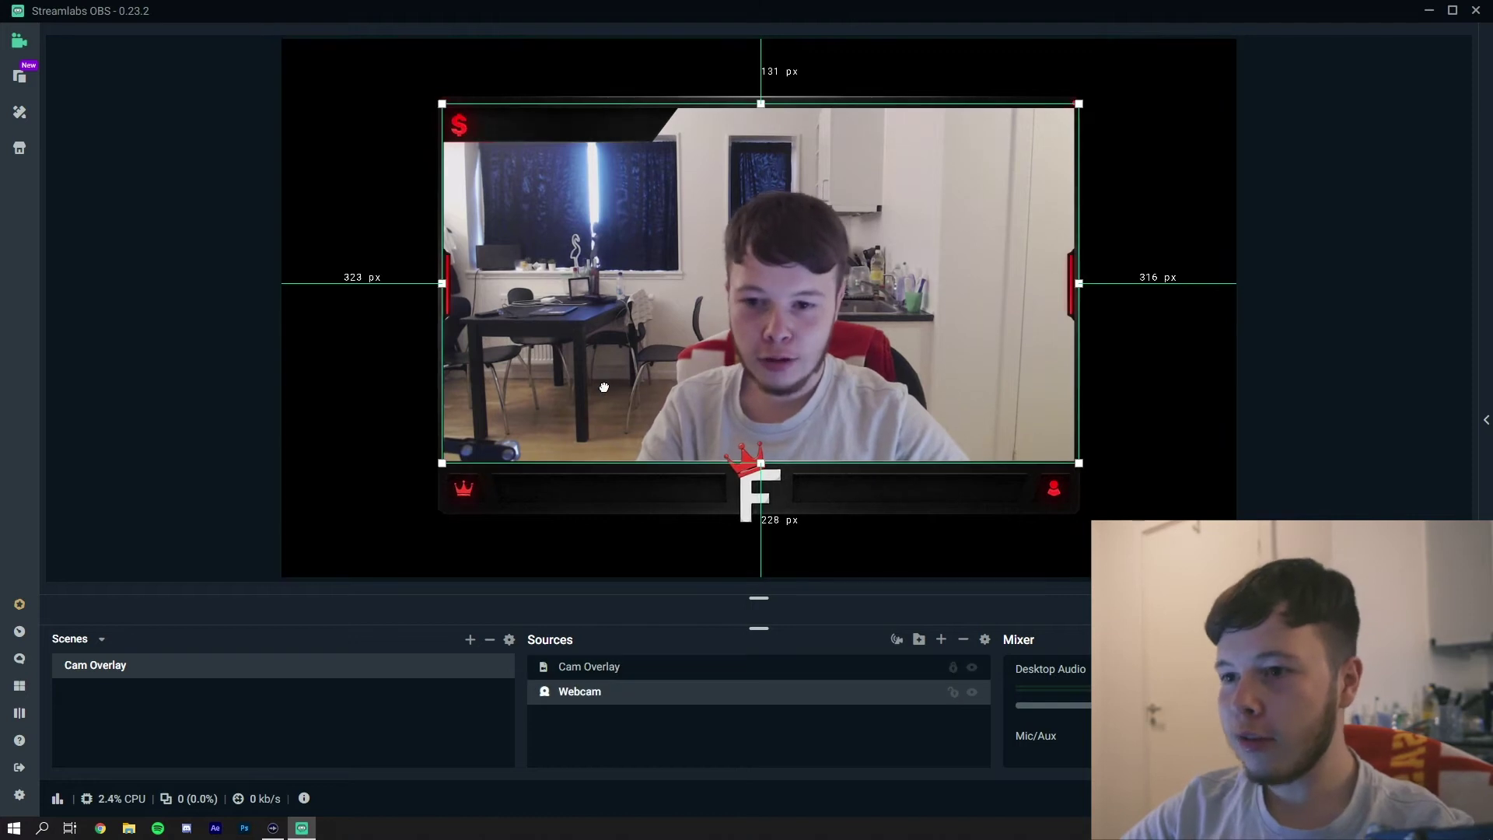
{"action": "left_click_drag", "start_coordinate": [603, 387], "coordinate": [600, 390]}
{"action": "left_click", "coordinate": [652, 677]}
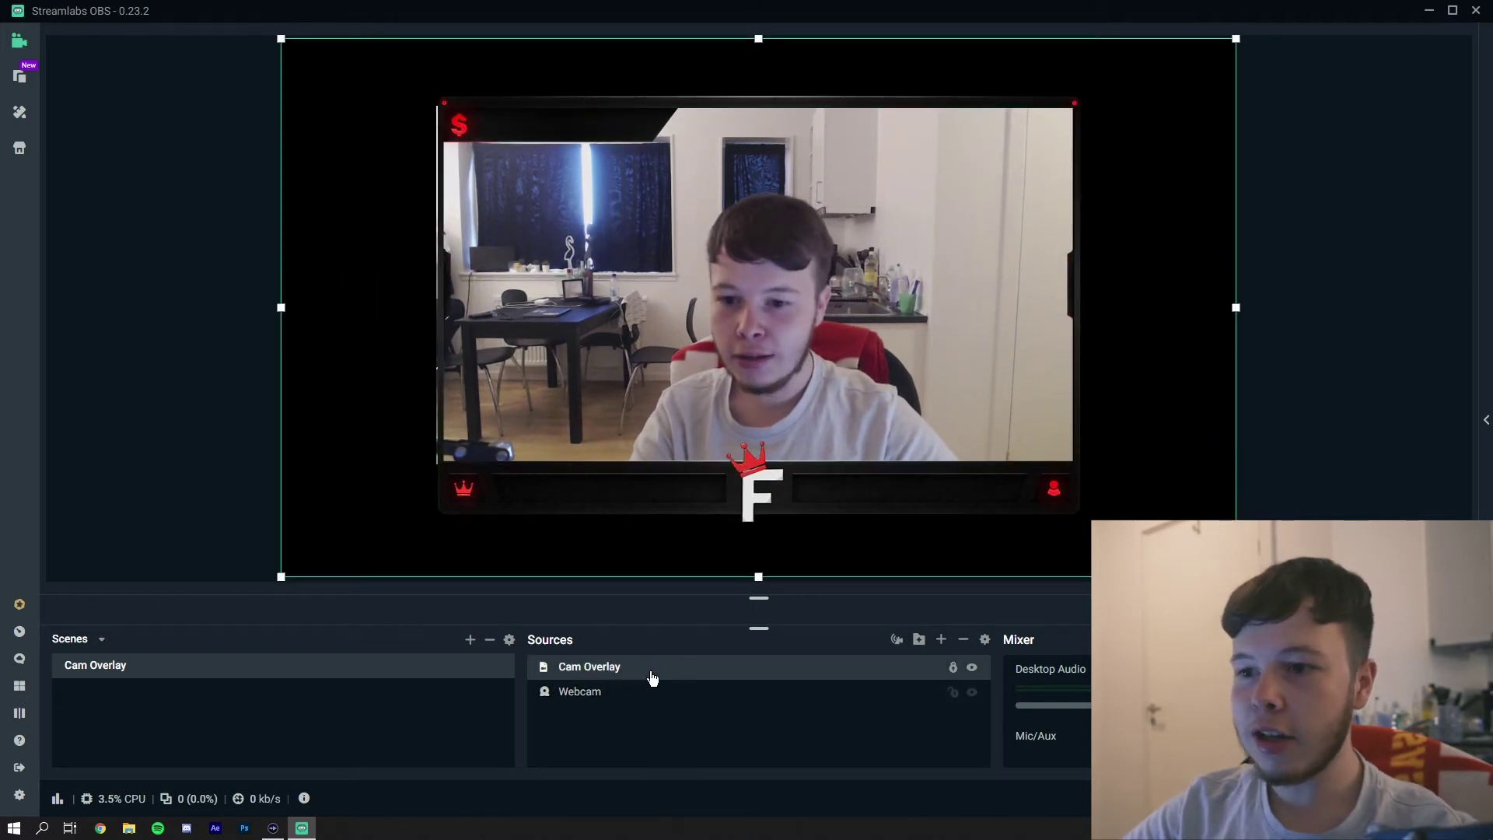
{"action": "left_click", "coordinate": [651, 700]}
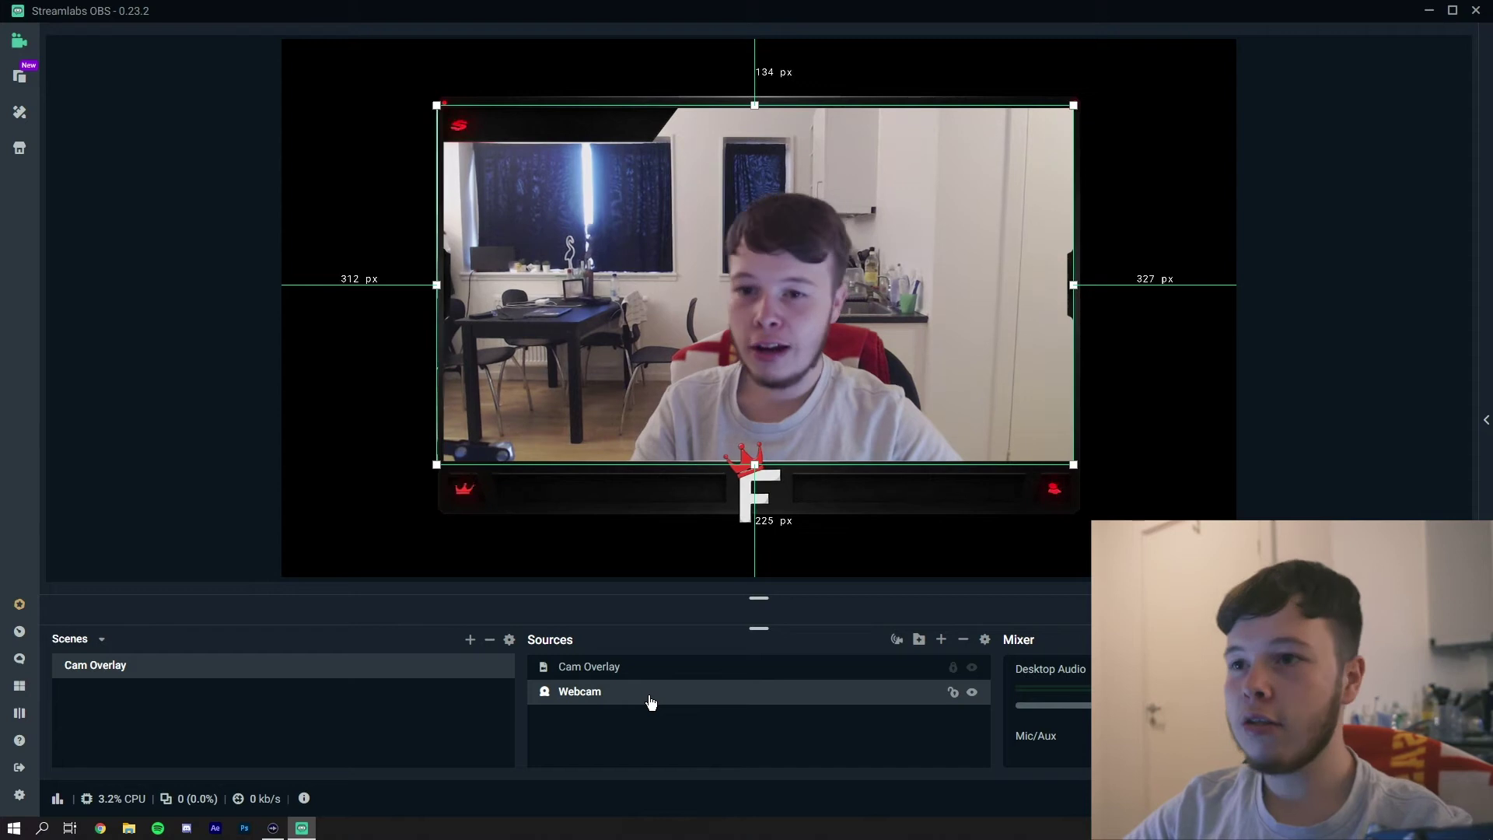
{"action": "key", "text": "Right"}
{"action": "key", "text": "Right"}
{"action": "key", "text": "Right"}
{"action": "key", "text": "Right"}
{"action": "key", "text": "Right"}
{"action": "key", "text": "Right"}
{"action": "key", "text": "Right"}
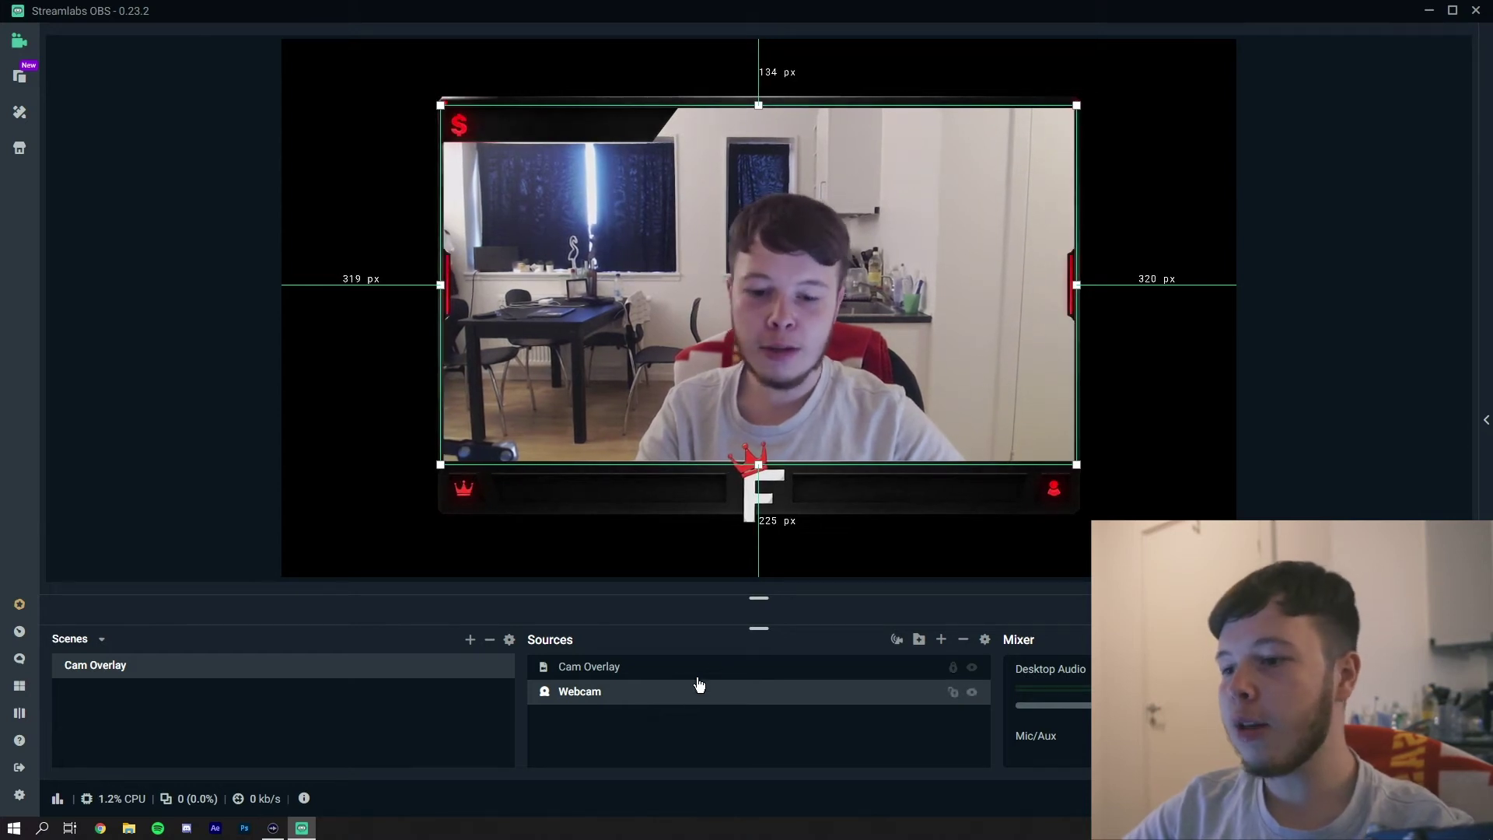
{"action": "left_click", "coordinate": [709, 669]}
{"action": "left_click", "coordinate": [668, 755]}
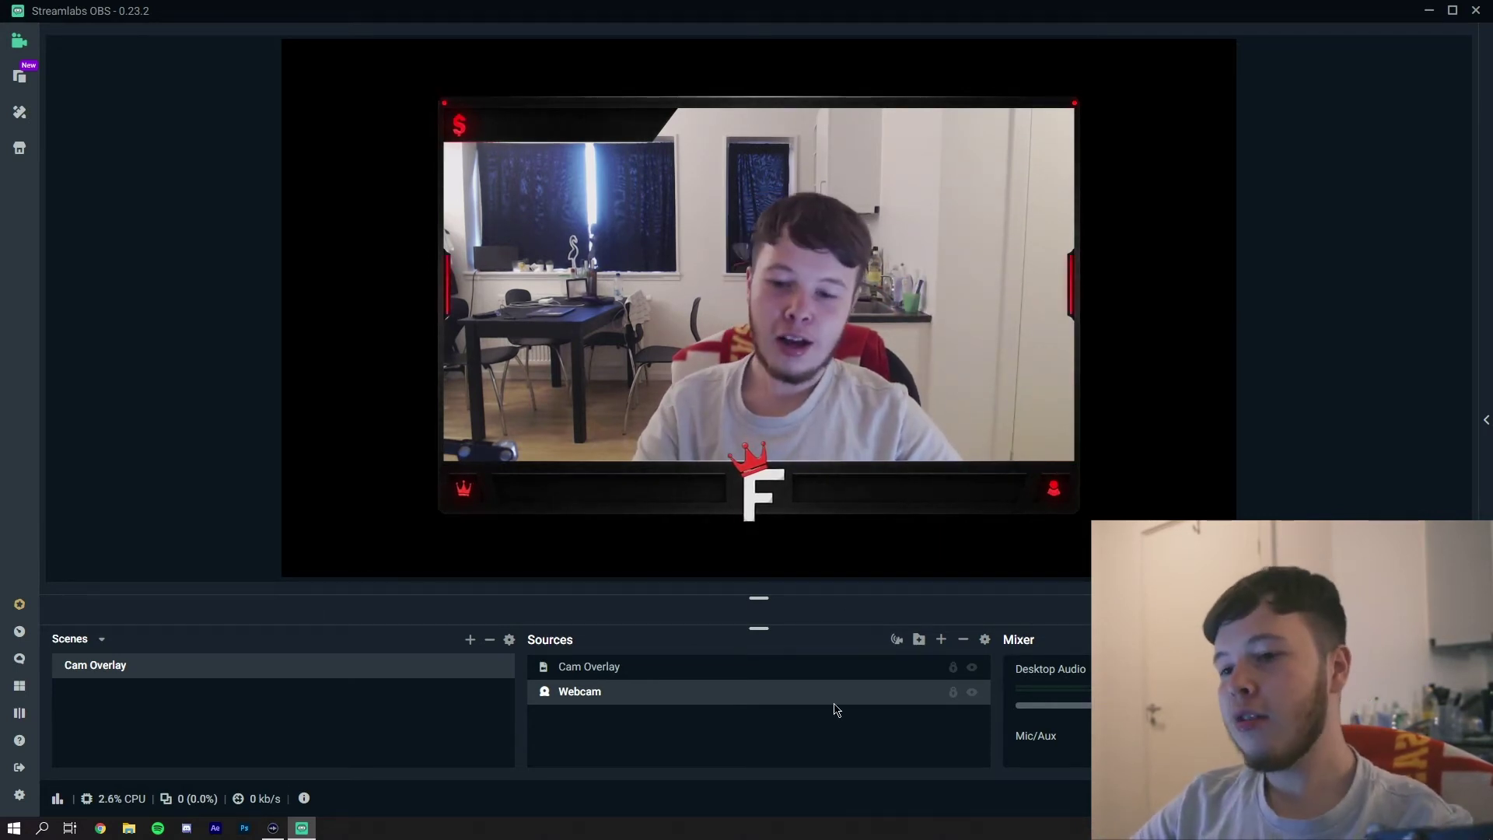
Add a Stream Label showing Most Recent Subscriber in the Segoe UI Black font.
{"action": "left_click", "coordinate": [940, 642]}
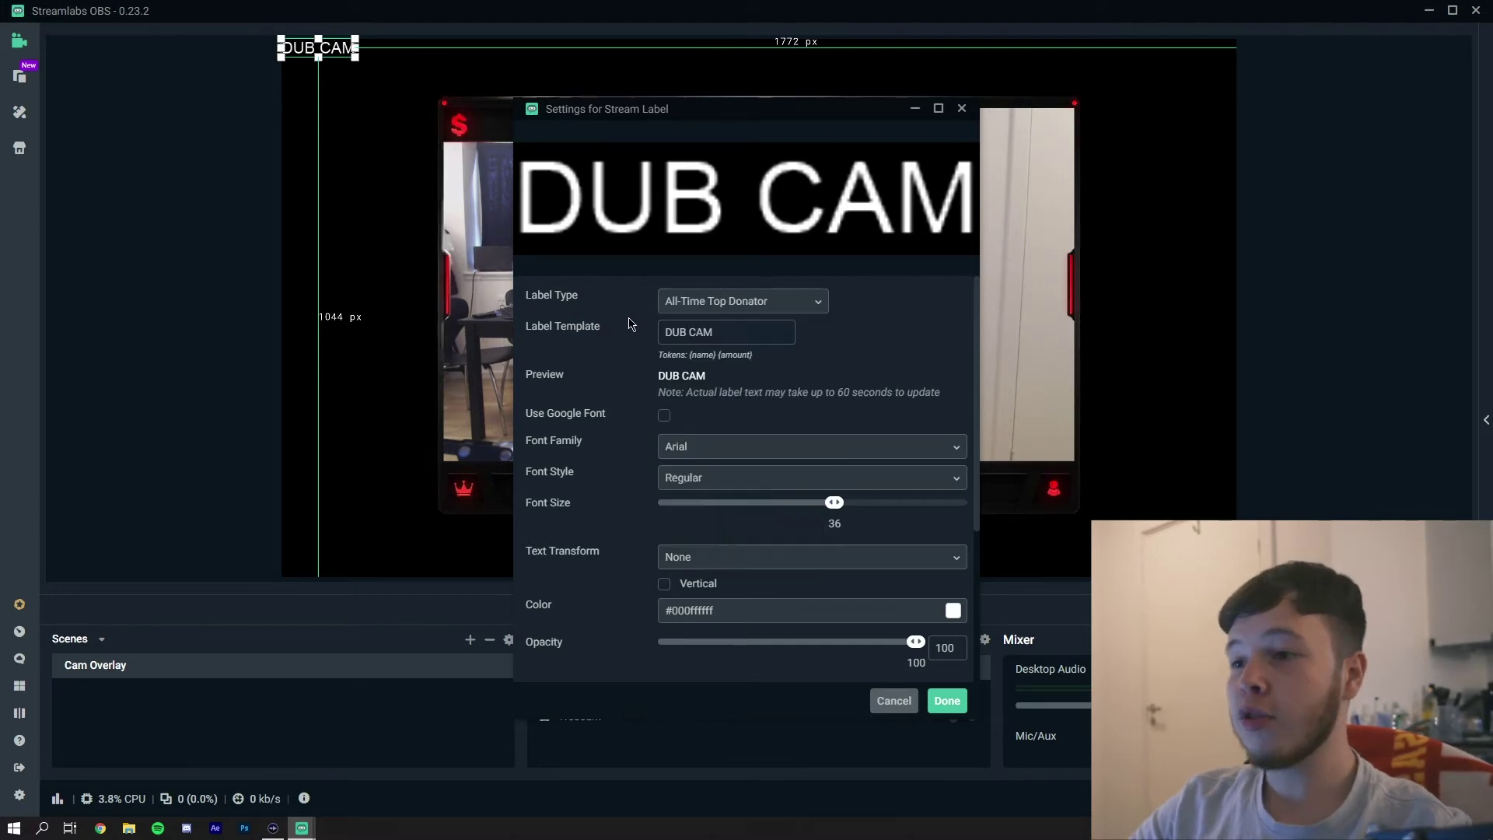
{"action": "left_click", "coordinate": [740, 303]}
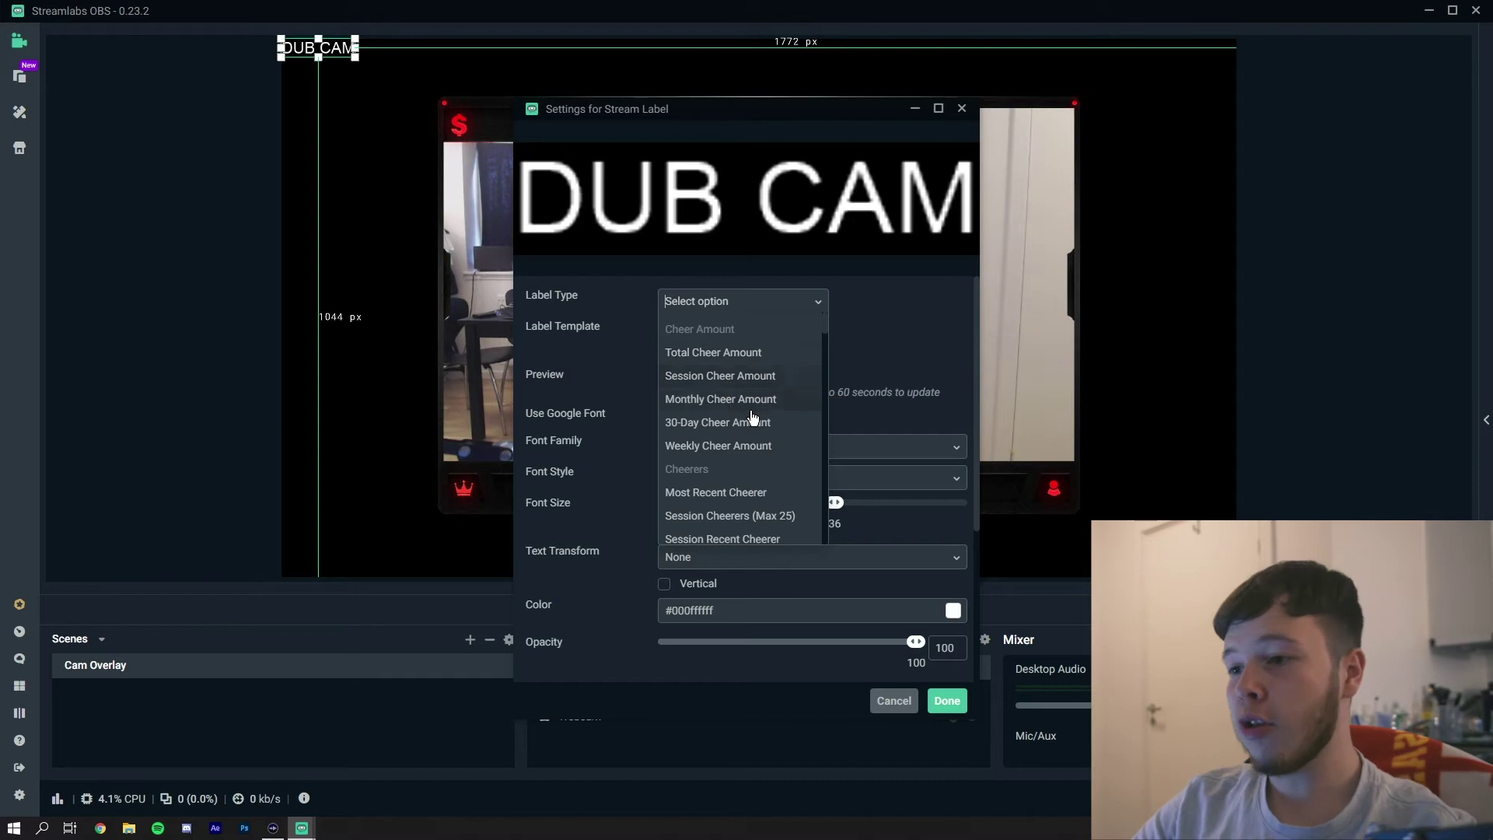
{"action": "scroll", "coordinate": [751, 476], "scroll_direction": "up", "scroll_amount": 6}
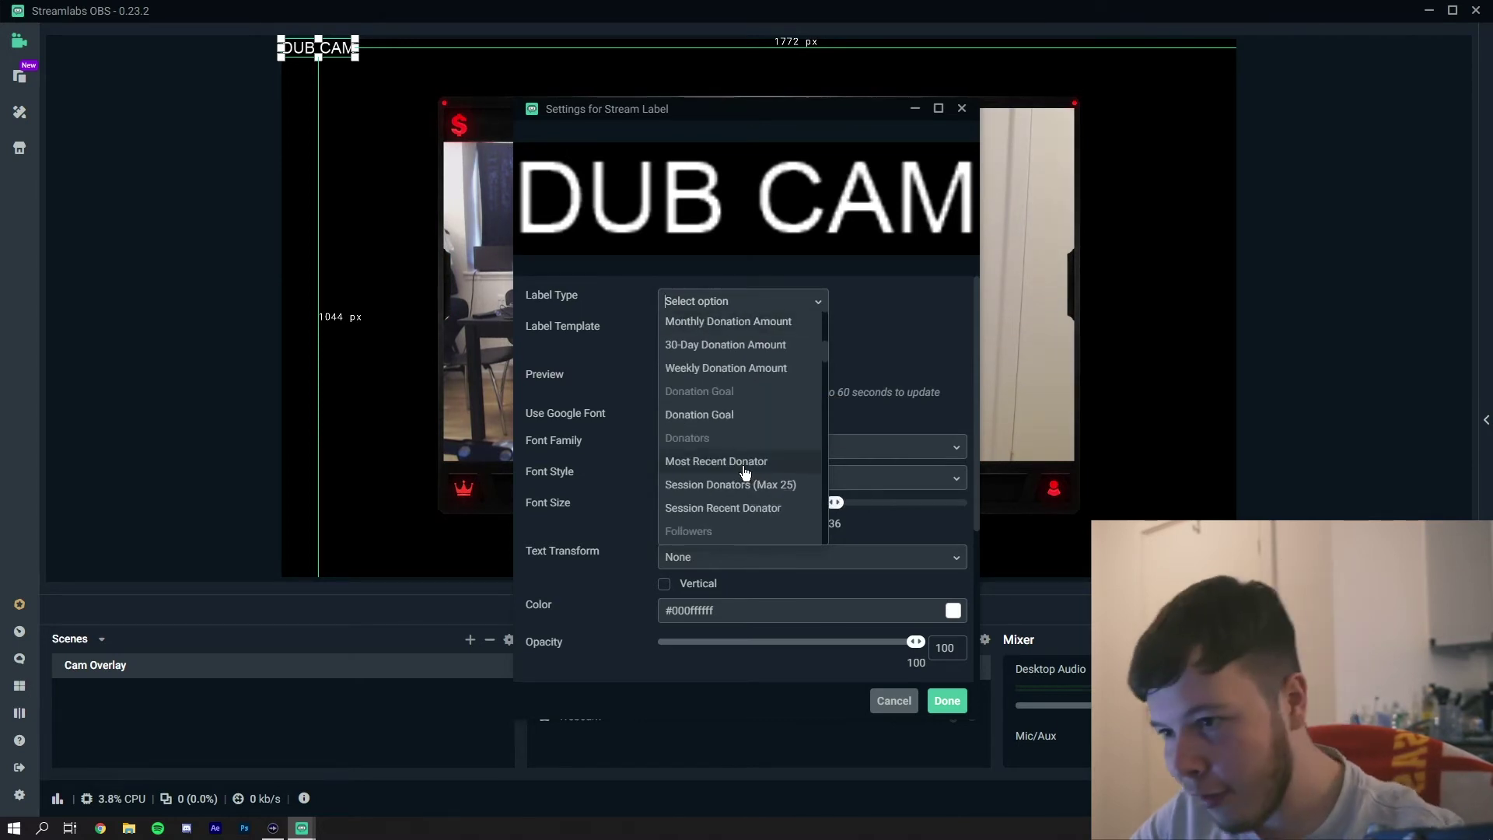
{"action": "scroll", "coordinate": [744, 467], "scroll_direction": "down", "scroll_amount": 6}
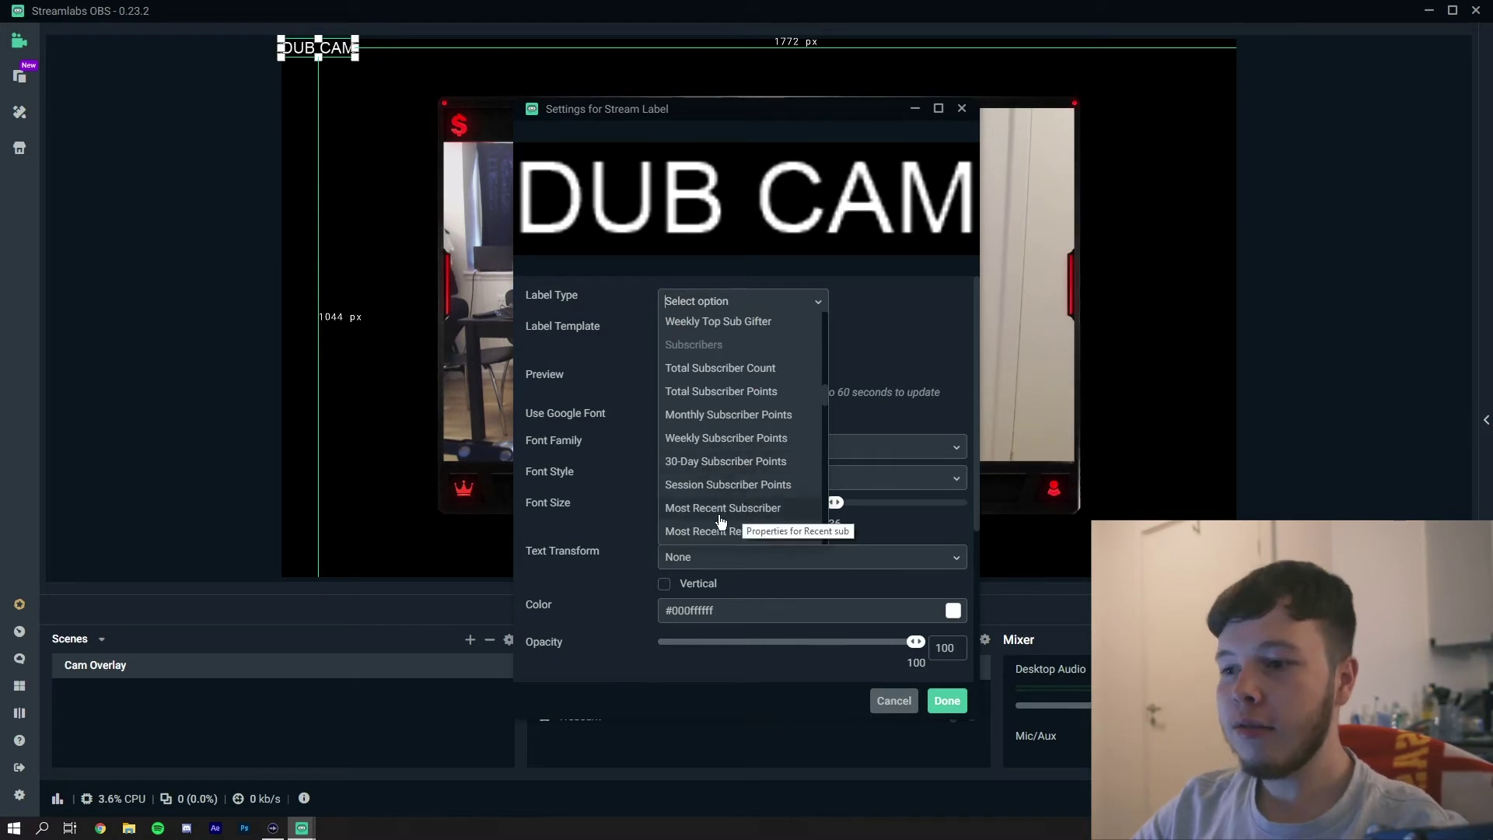
{"action": "left_click", "coordinate": [723, 509]}
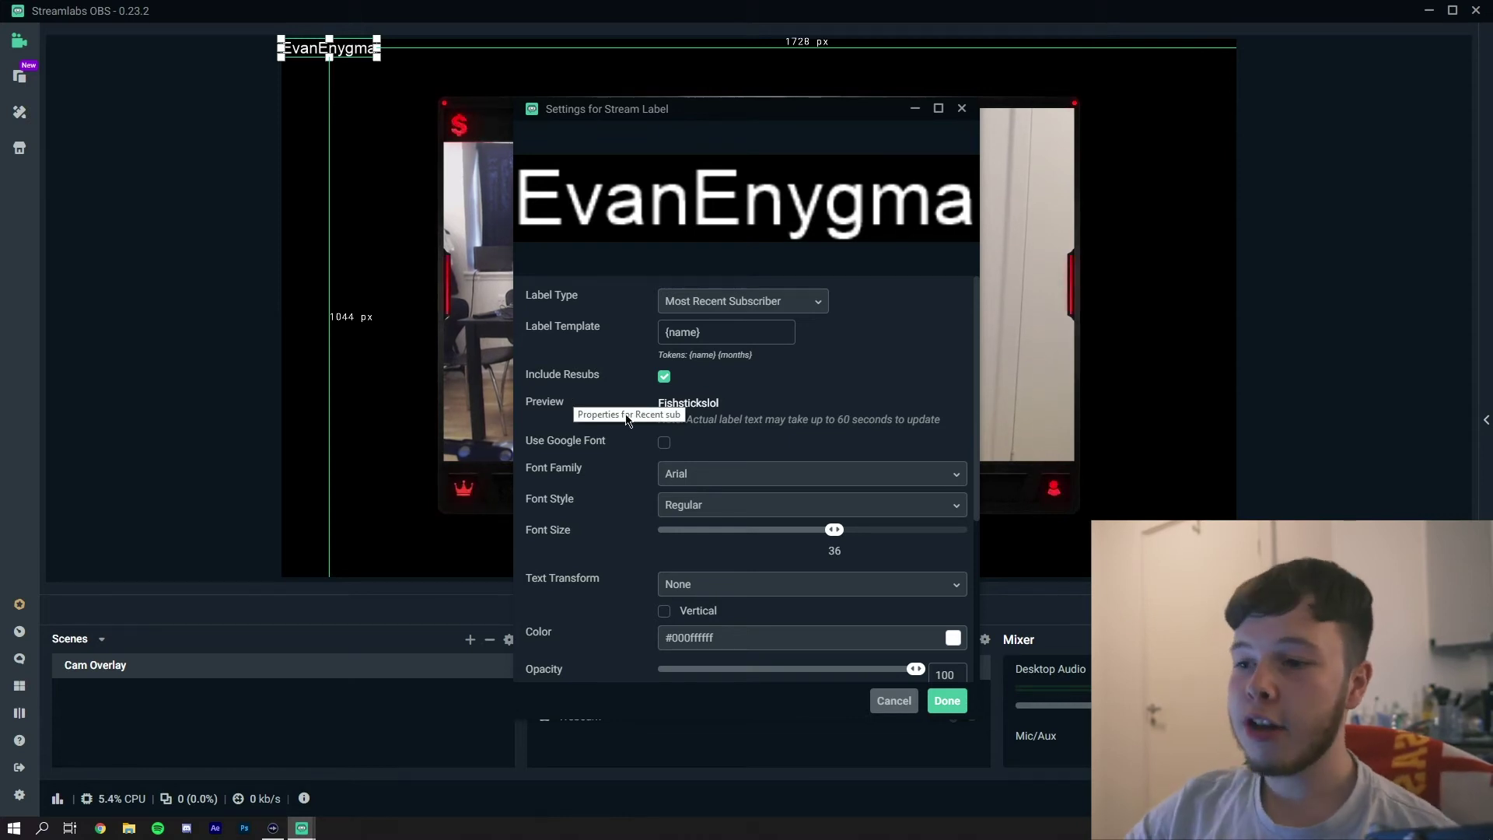
{"action": "left_click", "coordinate": [726, 475]}
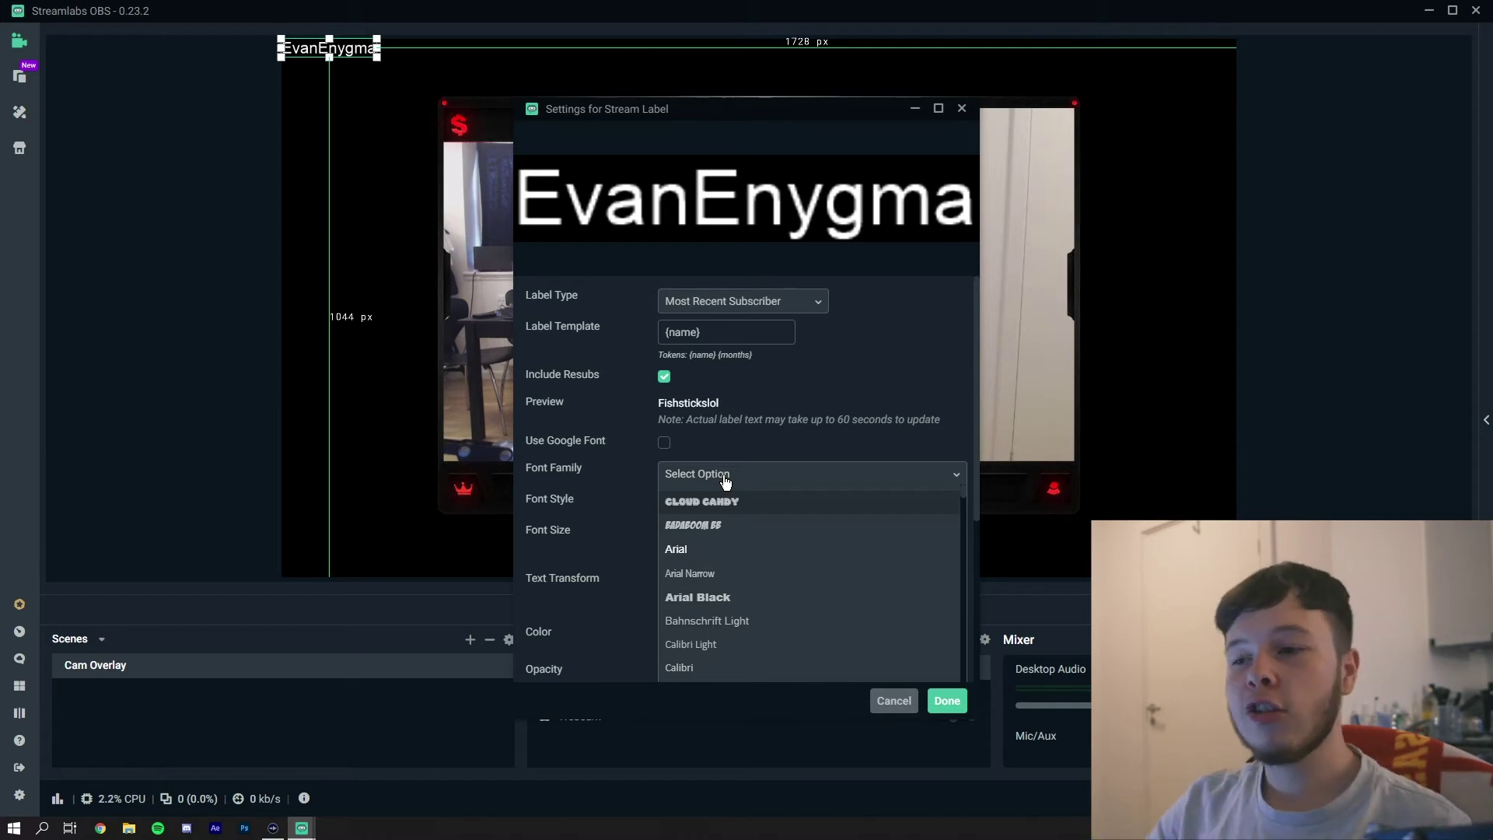
{"action": "scroll", "coordinate": [759, 595], "scroll_direction": "down", "scroll_amount": 15}
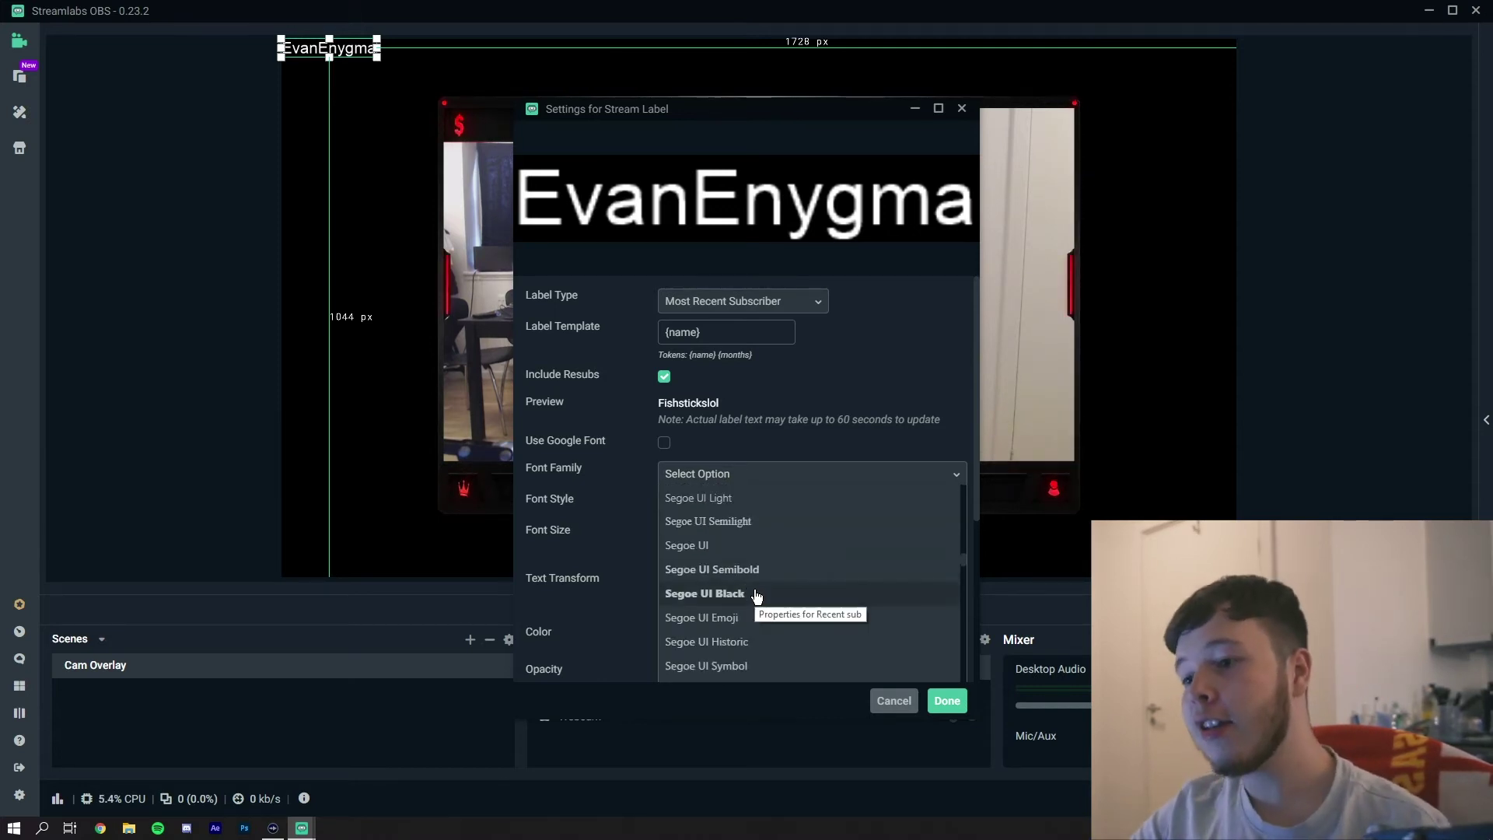
{"action": "left_click", "coordinate": [757, 595]}
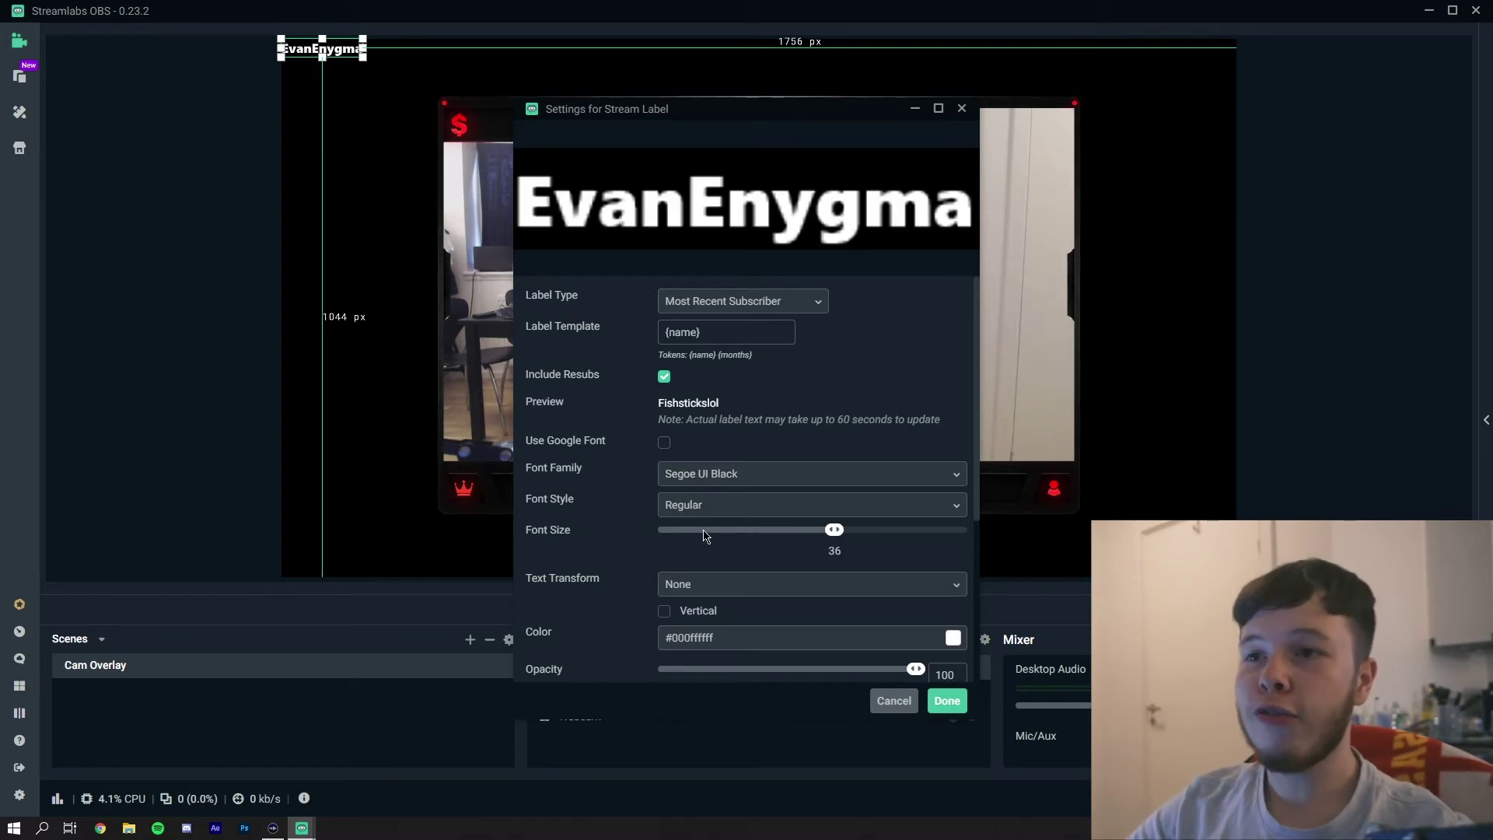
Raise the label's font size from 36 to 48 and place it in the overlay's lower bar.
{"action": "left_click_drag", "start_coordinate": [697, 114], "coordinate": [1020, 56]}
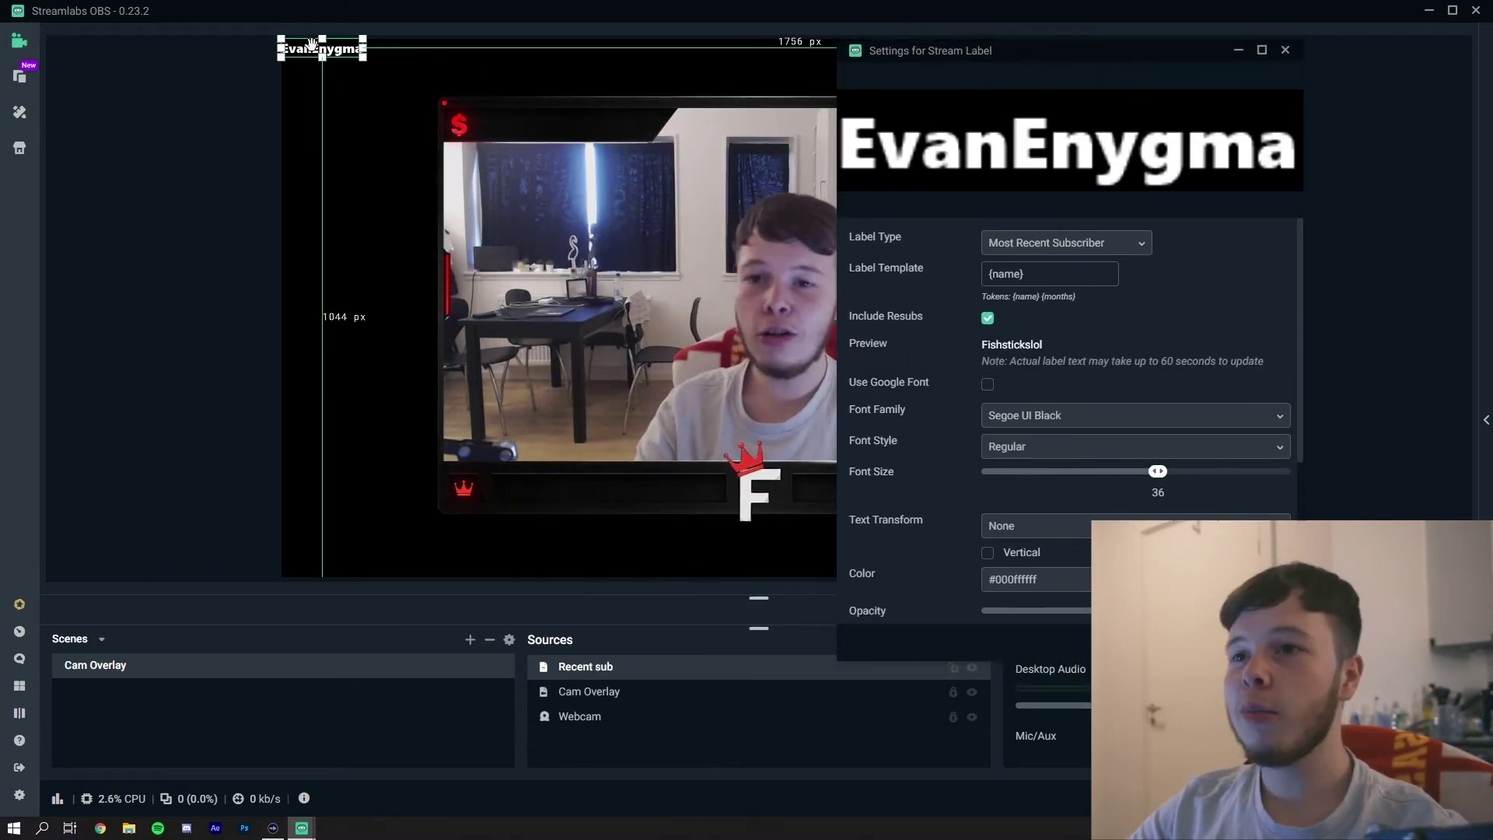
{"action": "left_click_drag", "start_coordinate": [330, 53], "coordinate": [534, 488]}
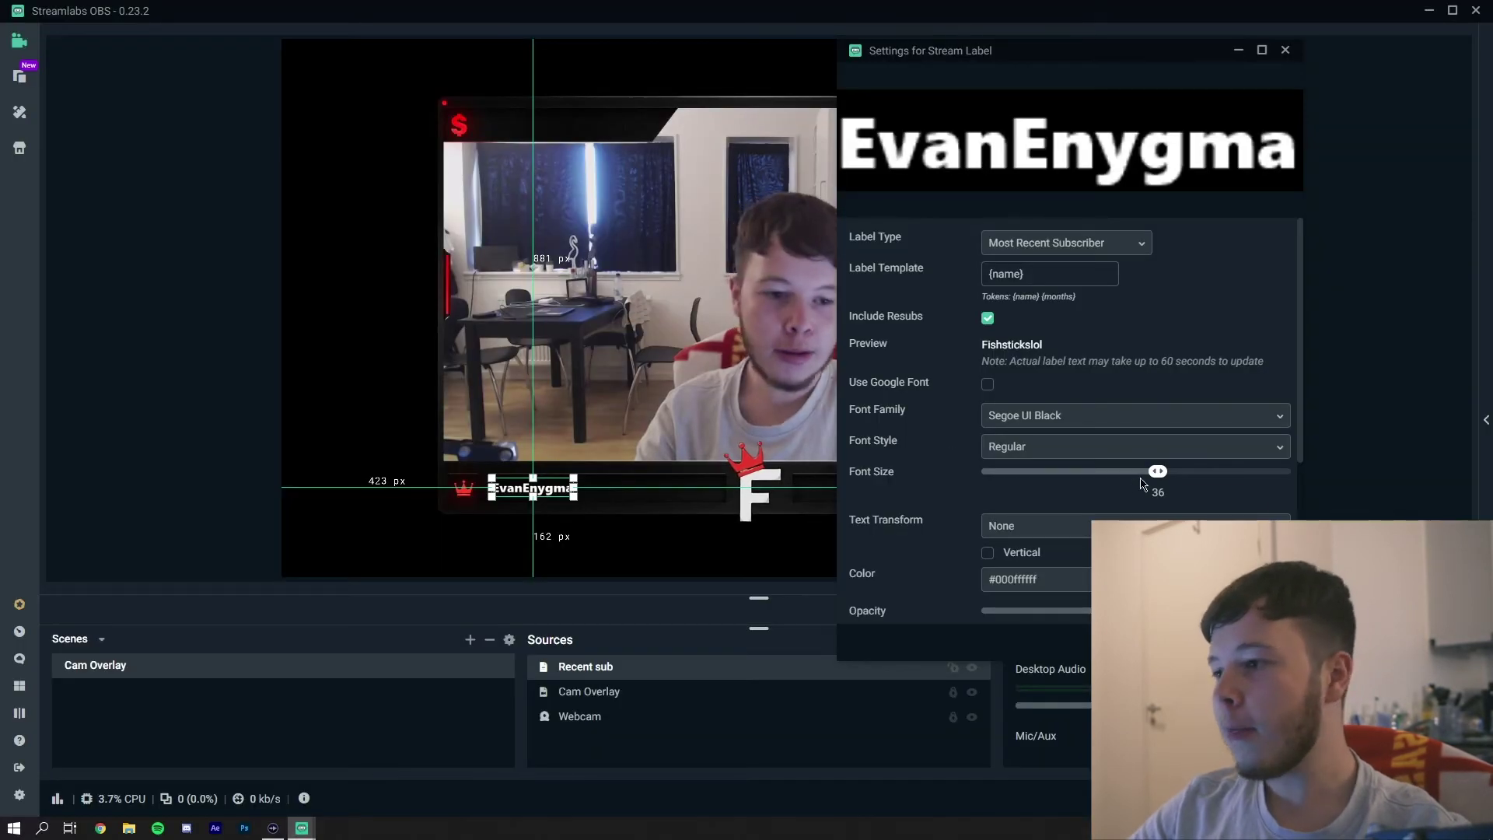
{"action": "left_click_drag", "start_coordinate": [1171, 483], "coordinate": [1191, 474]}
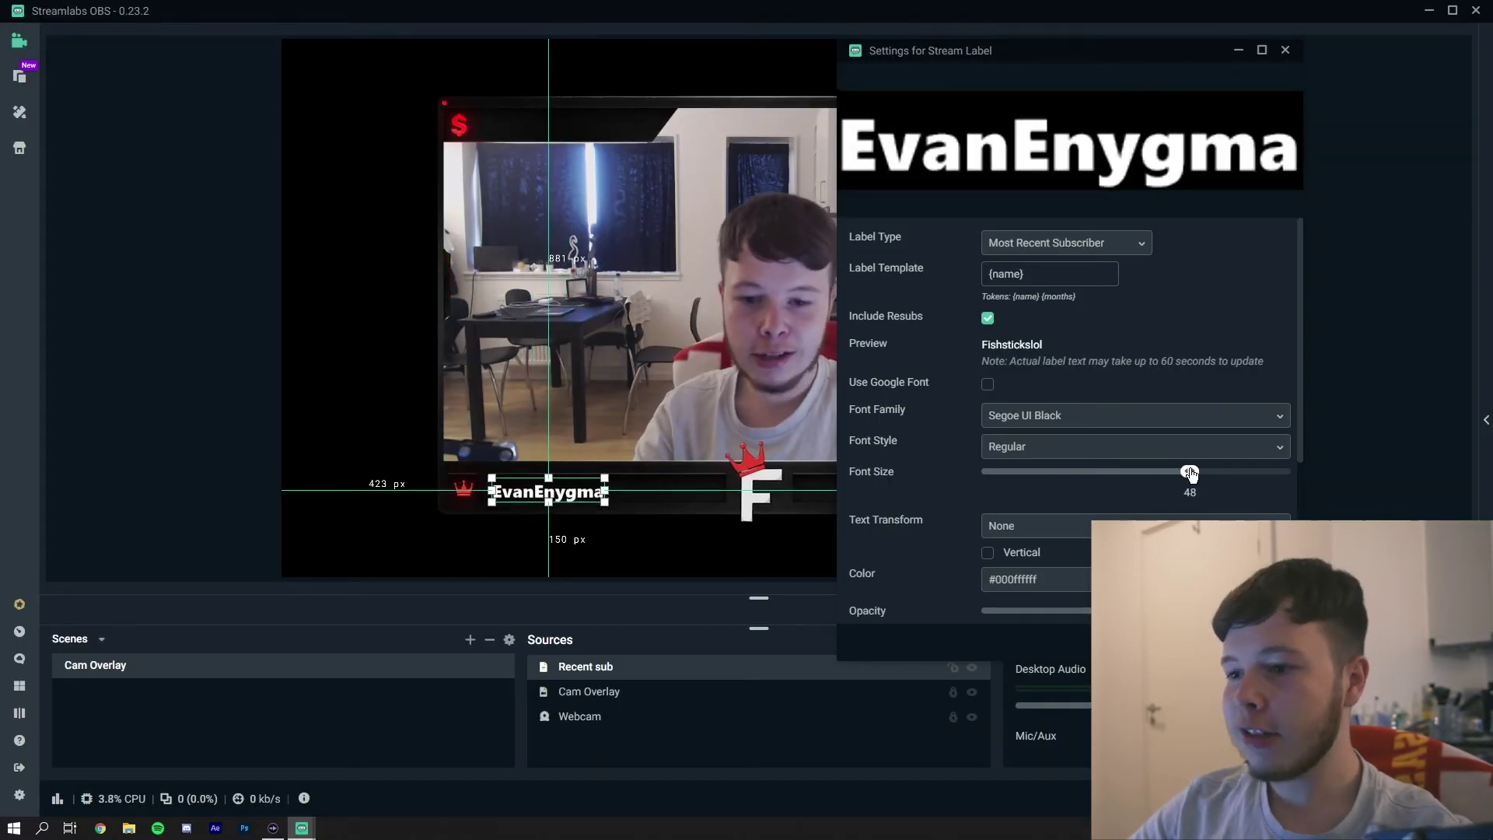
{"action": "left_click_drag", "start_coordinate": [567, 498], "coordinate": [565, 495]}
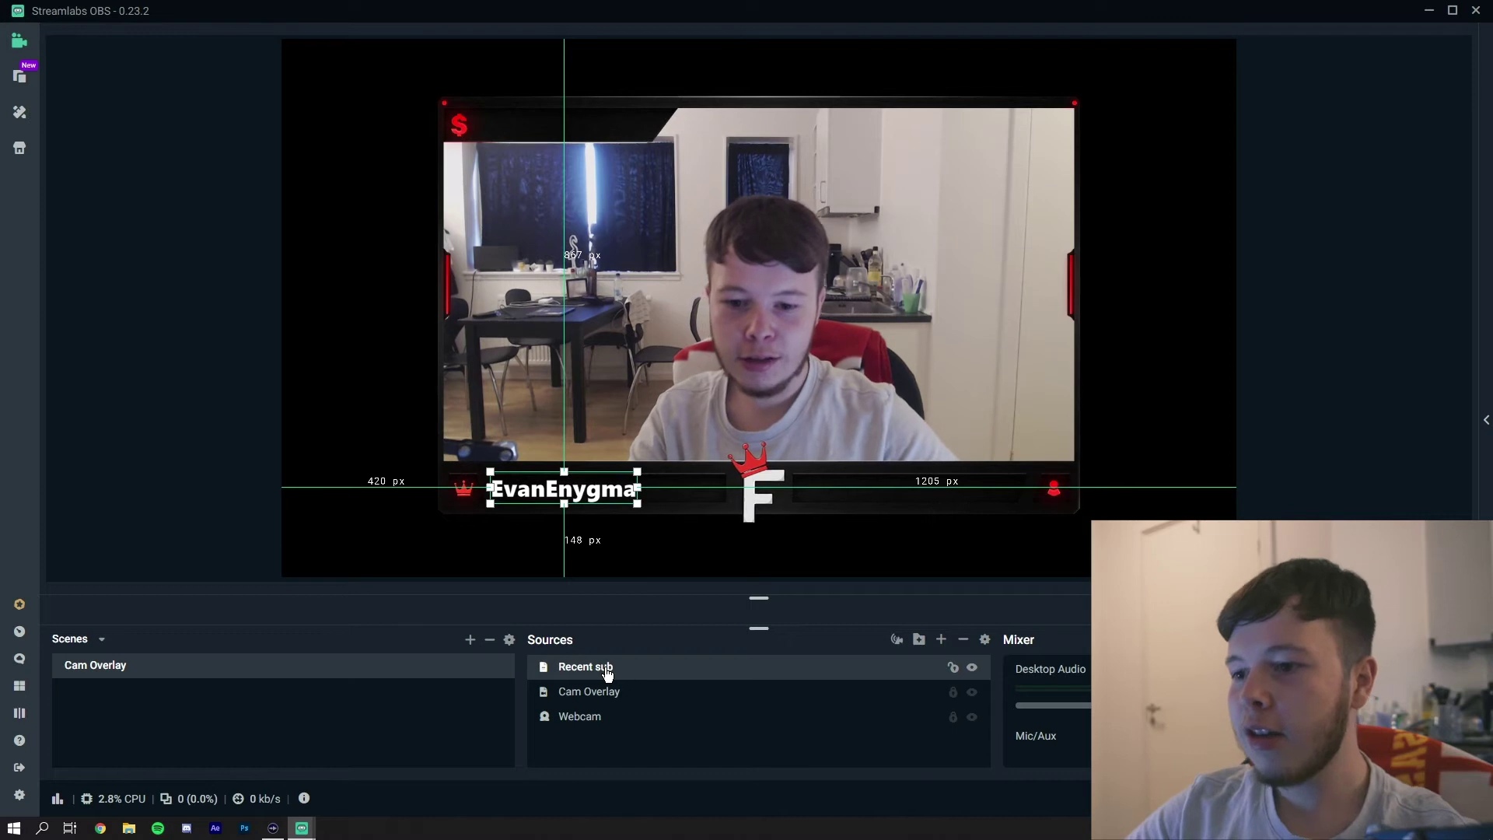
{"action": "left_click", "coordinate": [609, 700]}
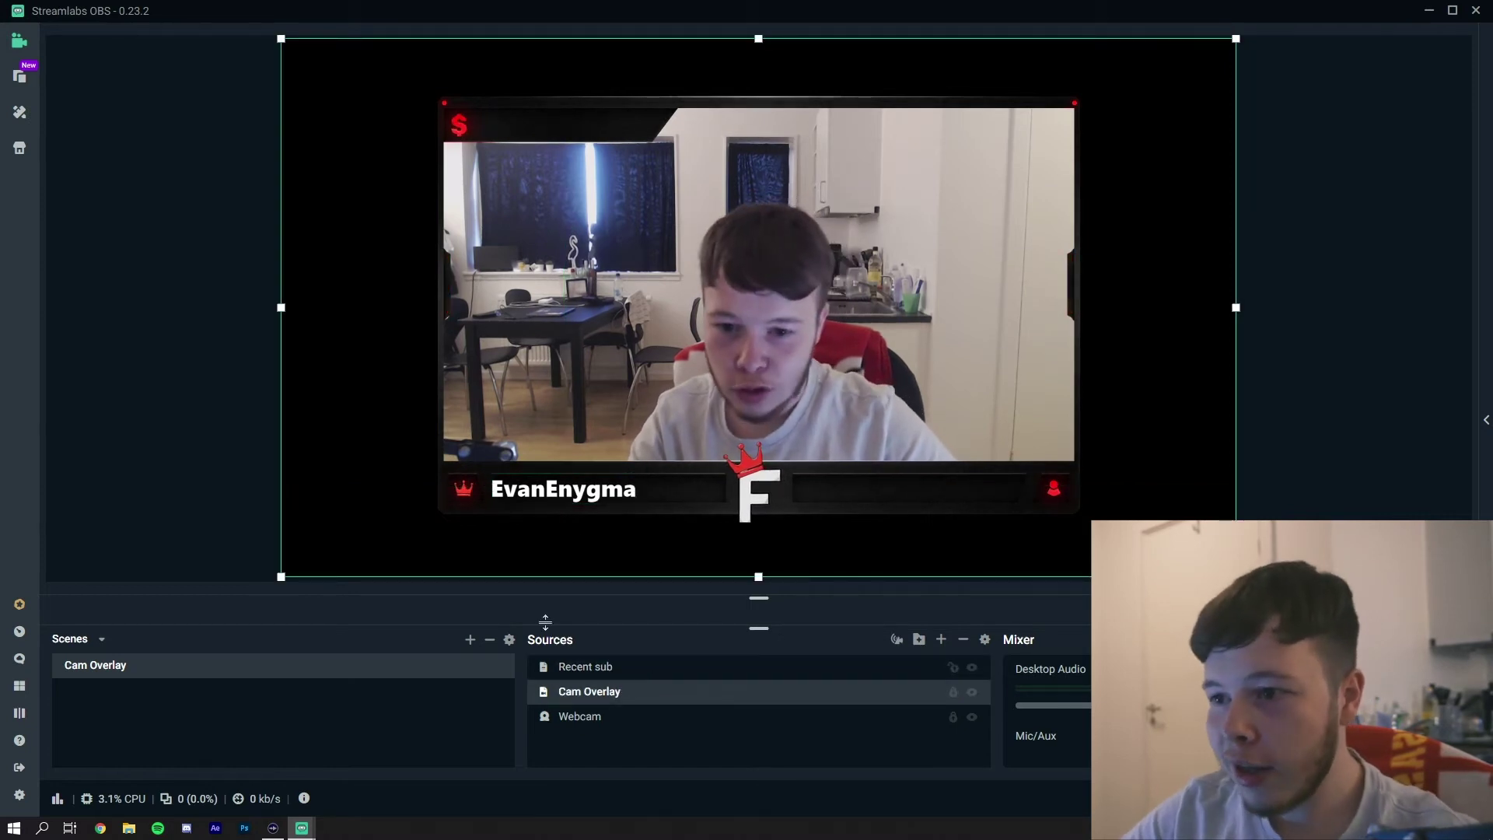
{"action": "left_click", "coordinate": [575, 668]}
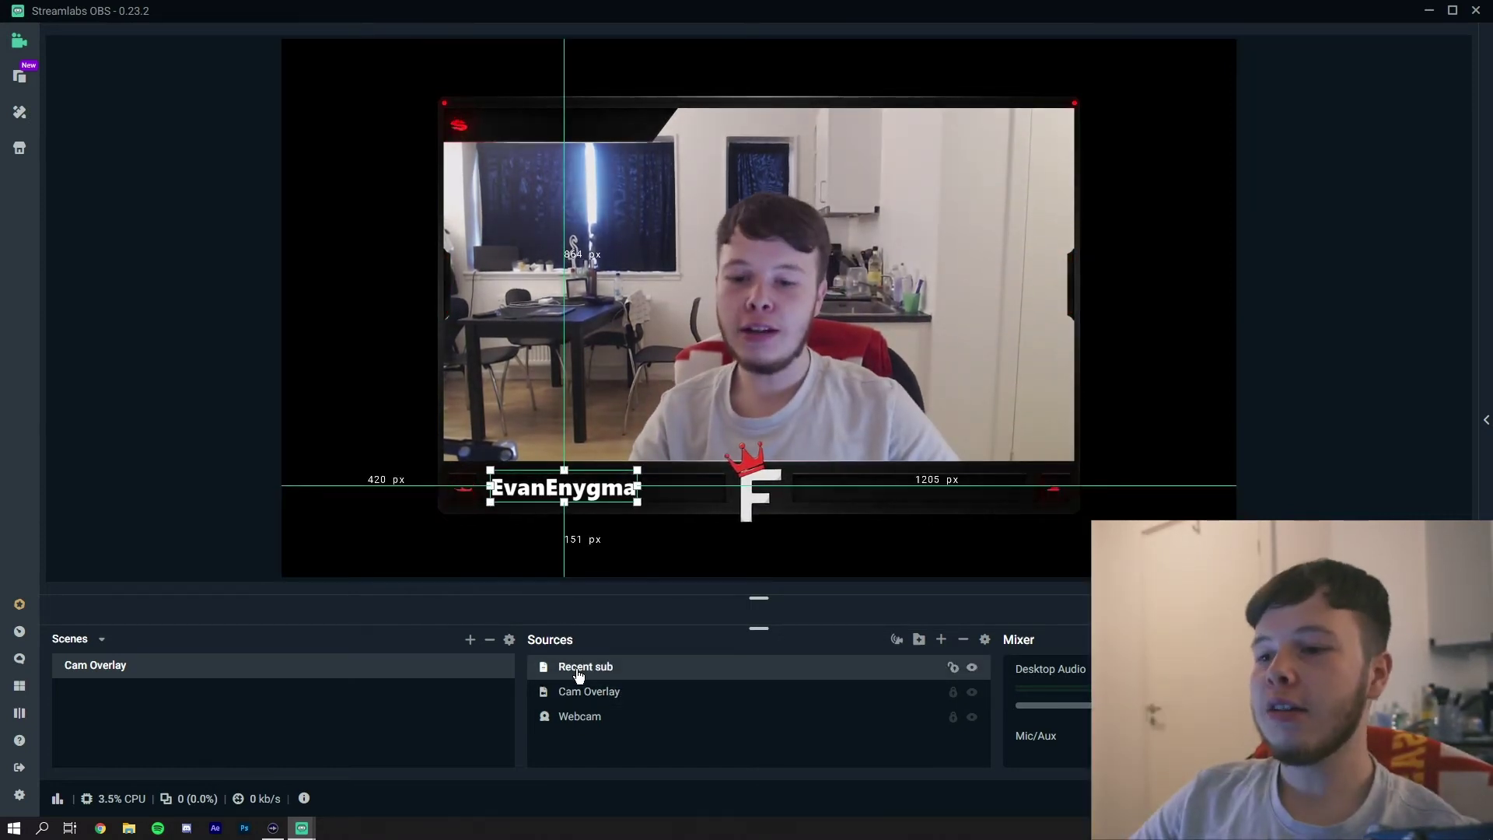
{"action": "left_click", "coordinate": [601, 698]}
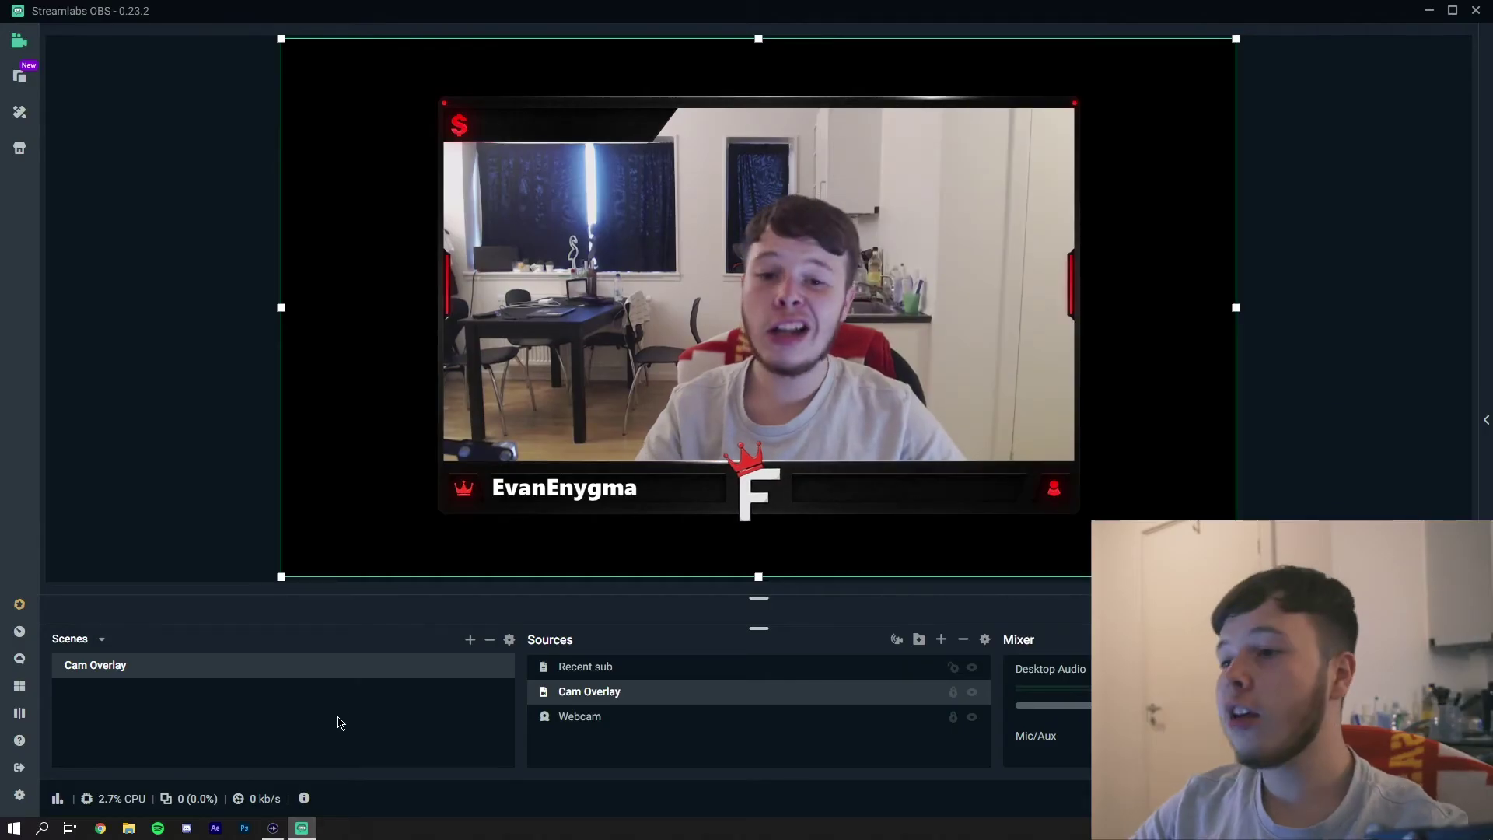
{"action": "left_click", "coordinate": [626, 676]}
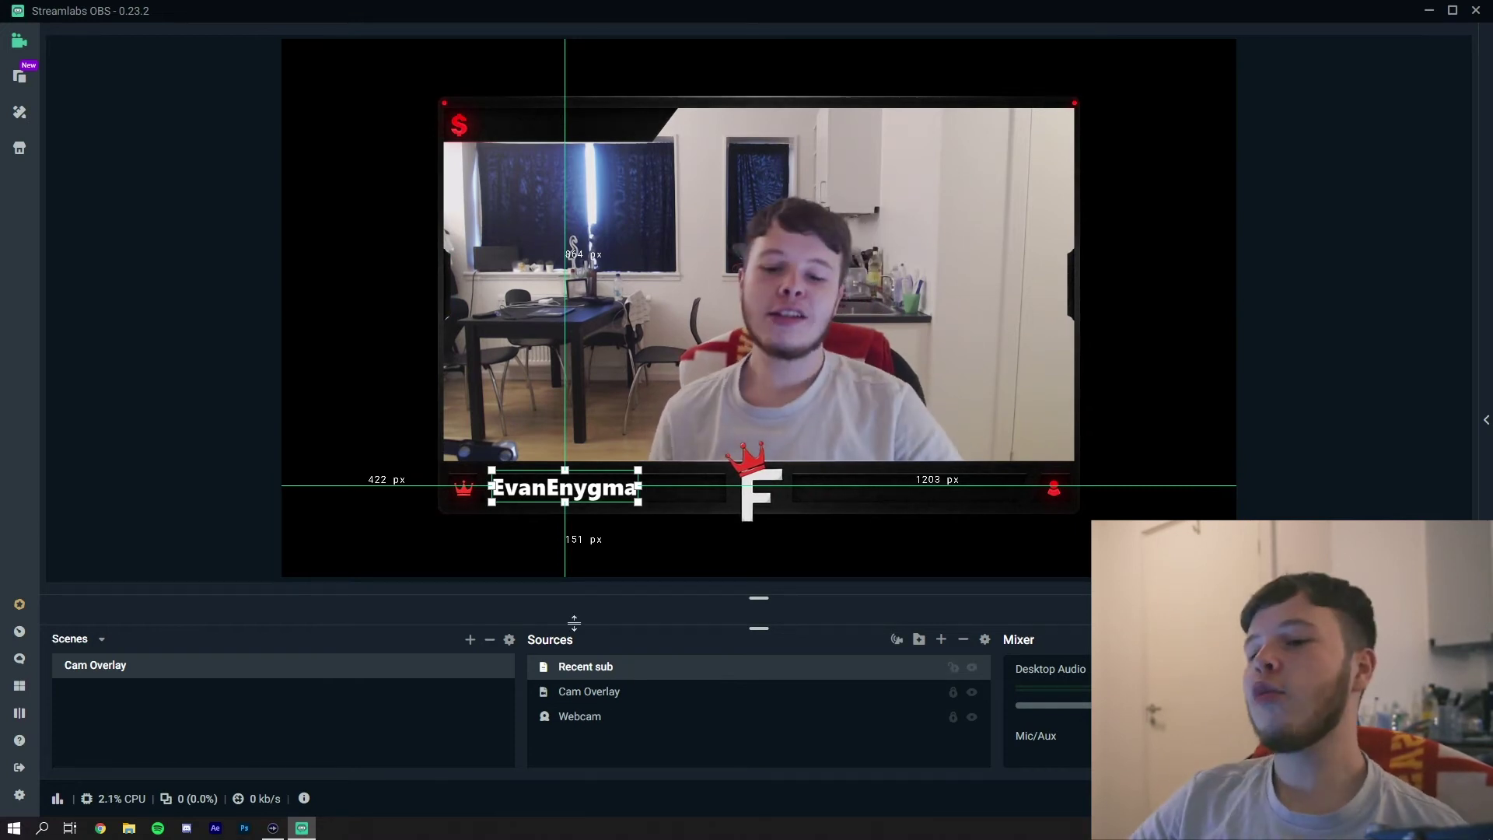
Open the Recent sub label's filters and add a Scroll filter named Scroll.
{"action": "right_click", "coordinate": [637, 669]}
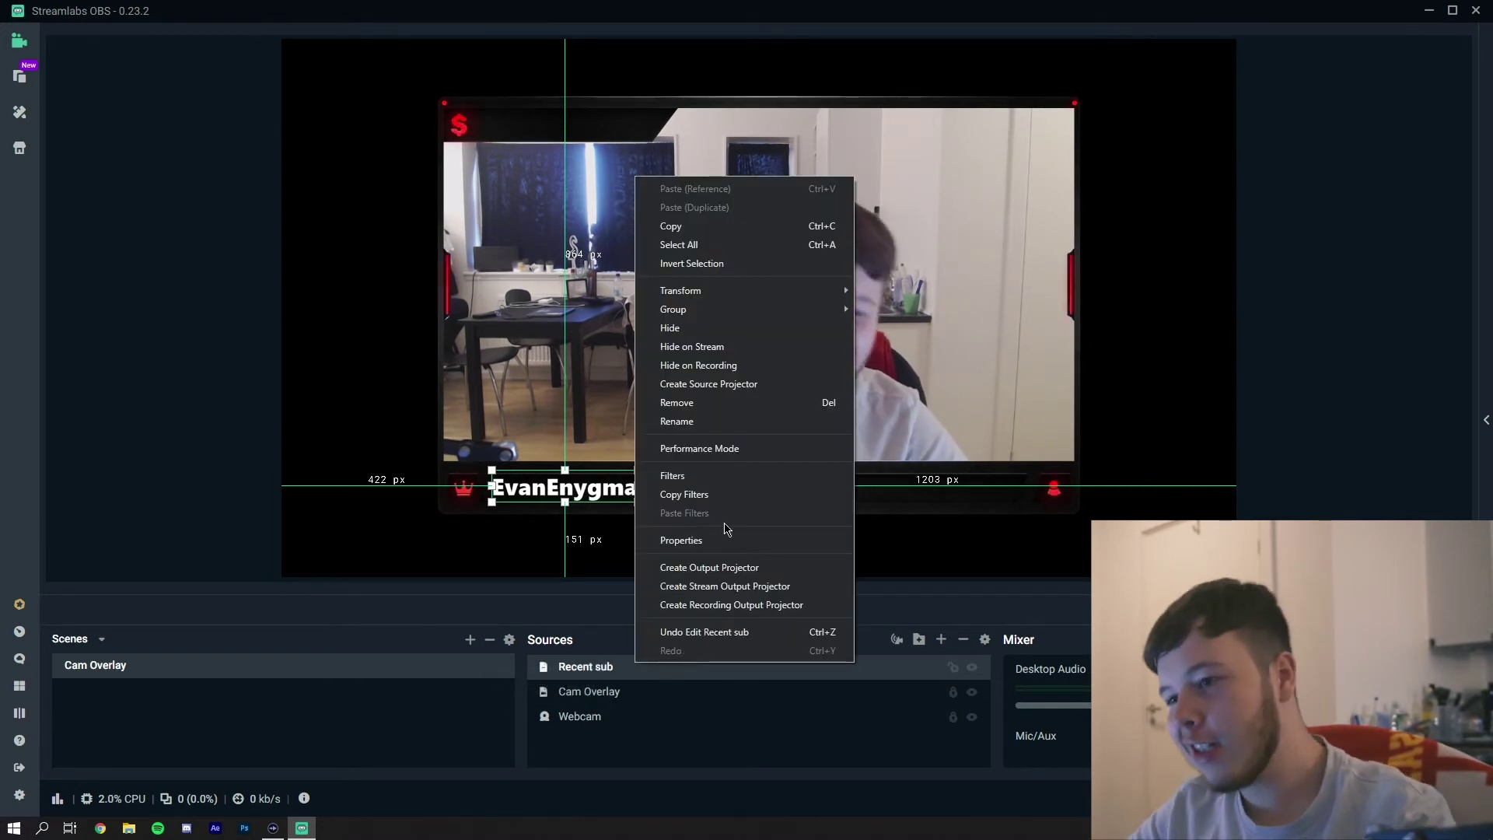
{"action": "left_click", "coordinate": [604, 671]}
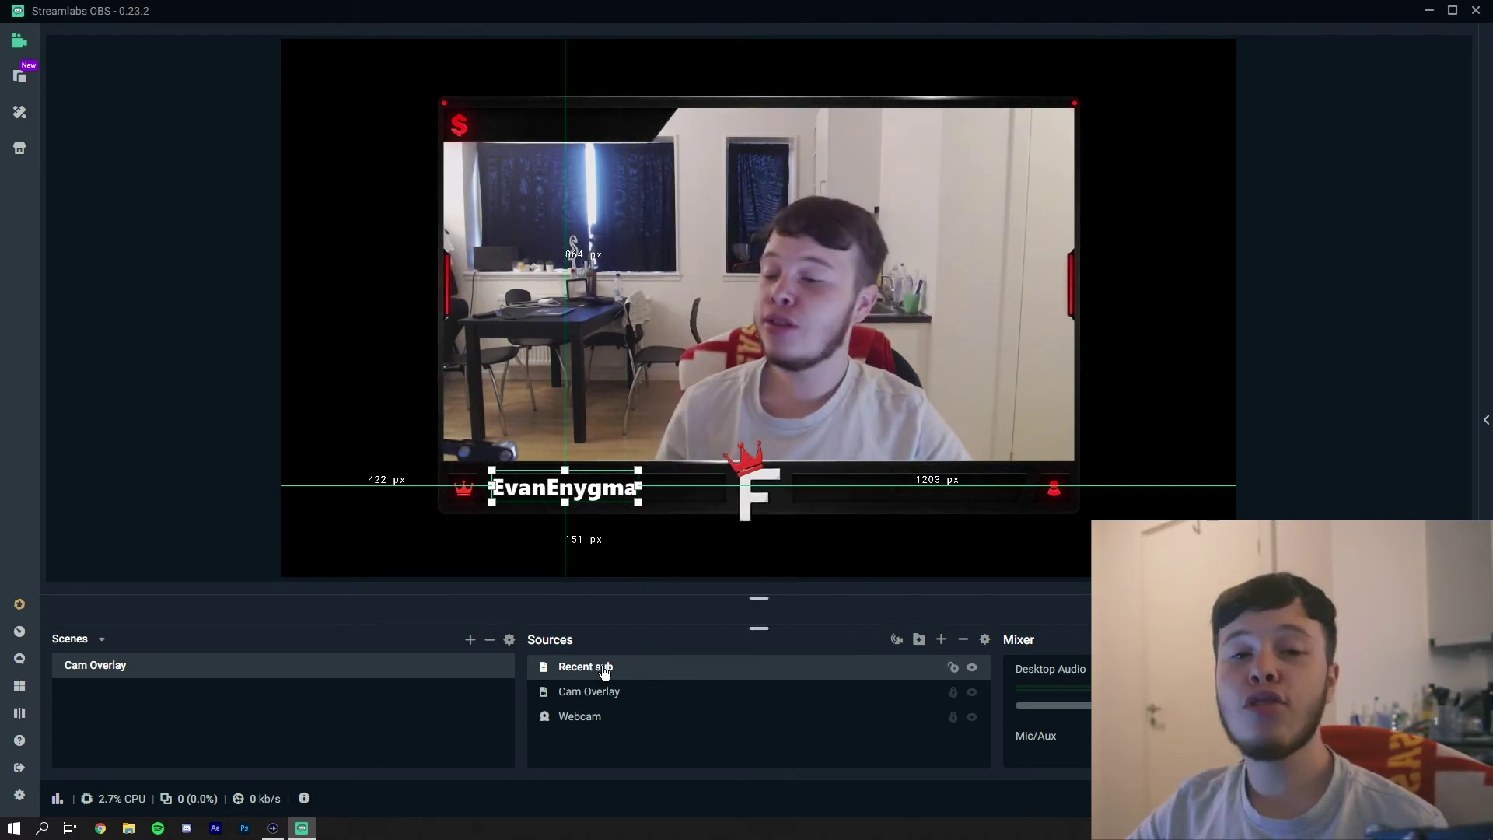
{"action": "right_click", "coordinate": [613, 676]}
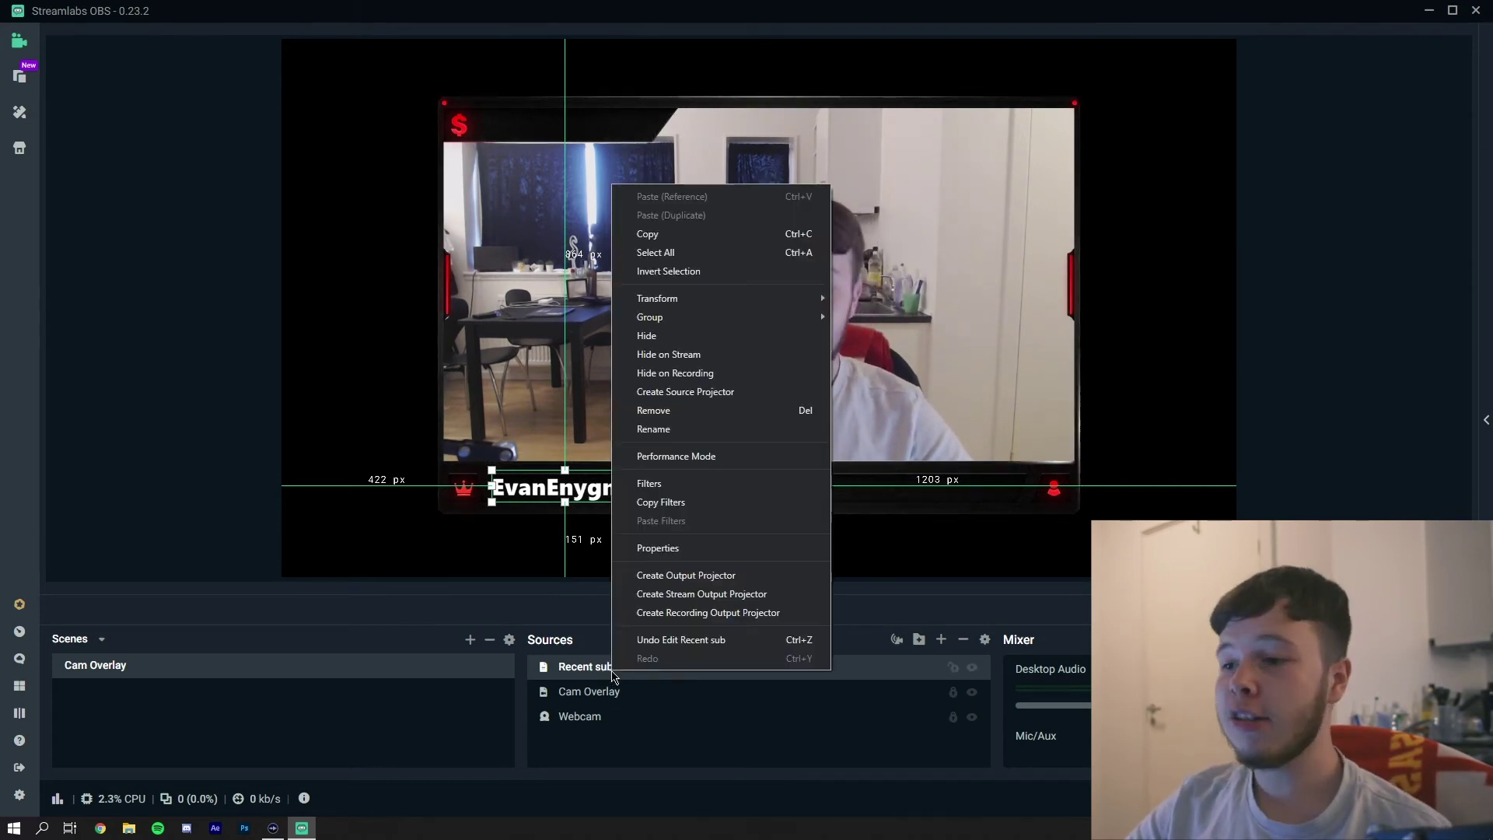
{"action": "left_click", "coordinate": [673, 488]}
{"action": "left_click", "coordinate": [630, 291]}
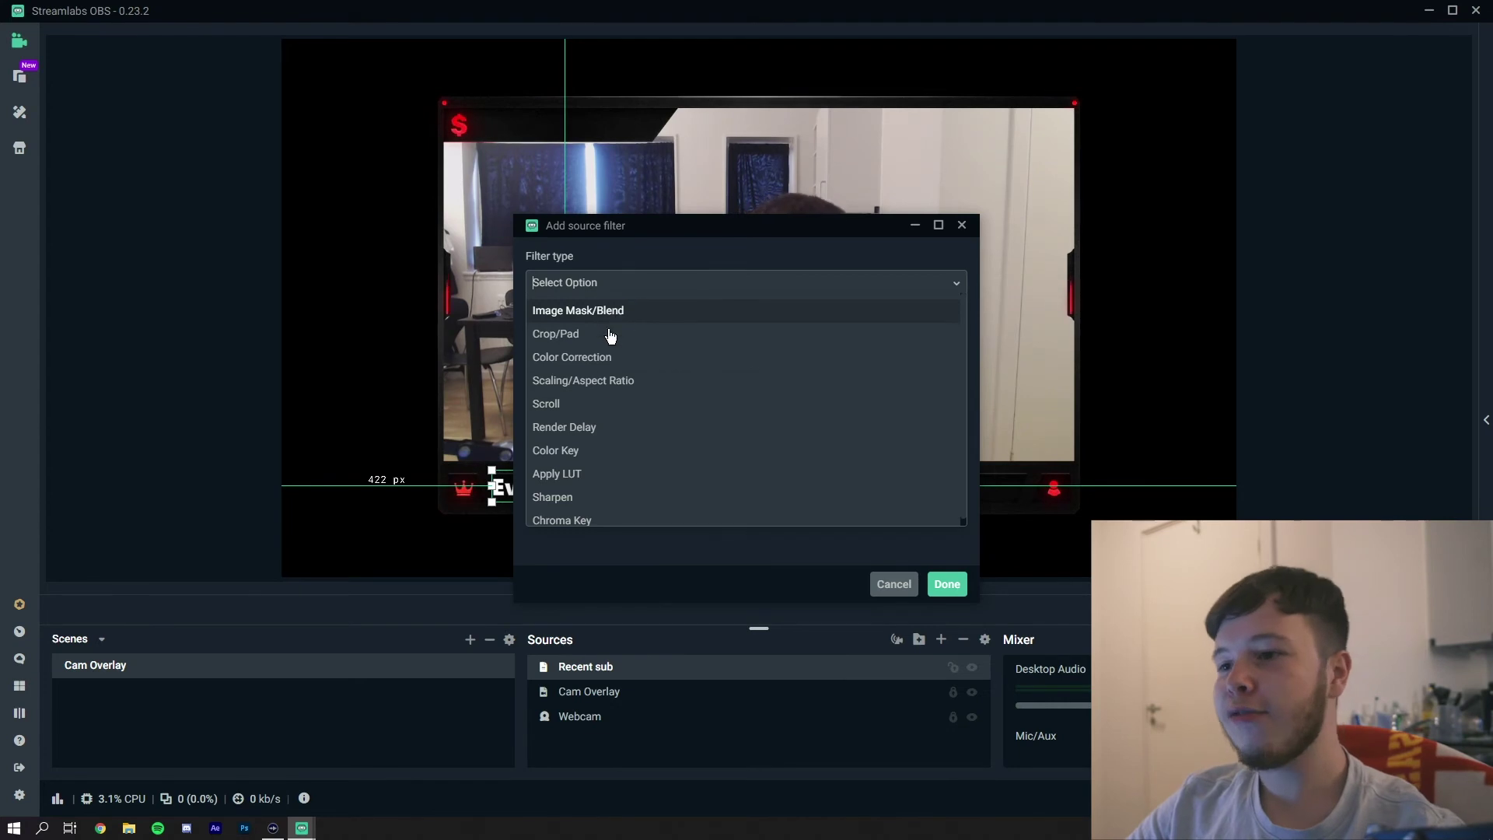
{"action": "left_click", "coordinate": [565, 404]}
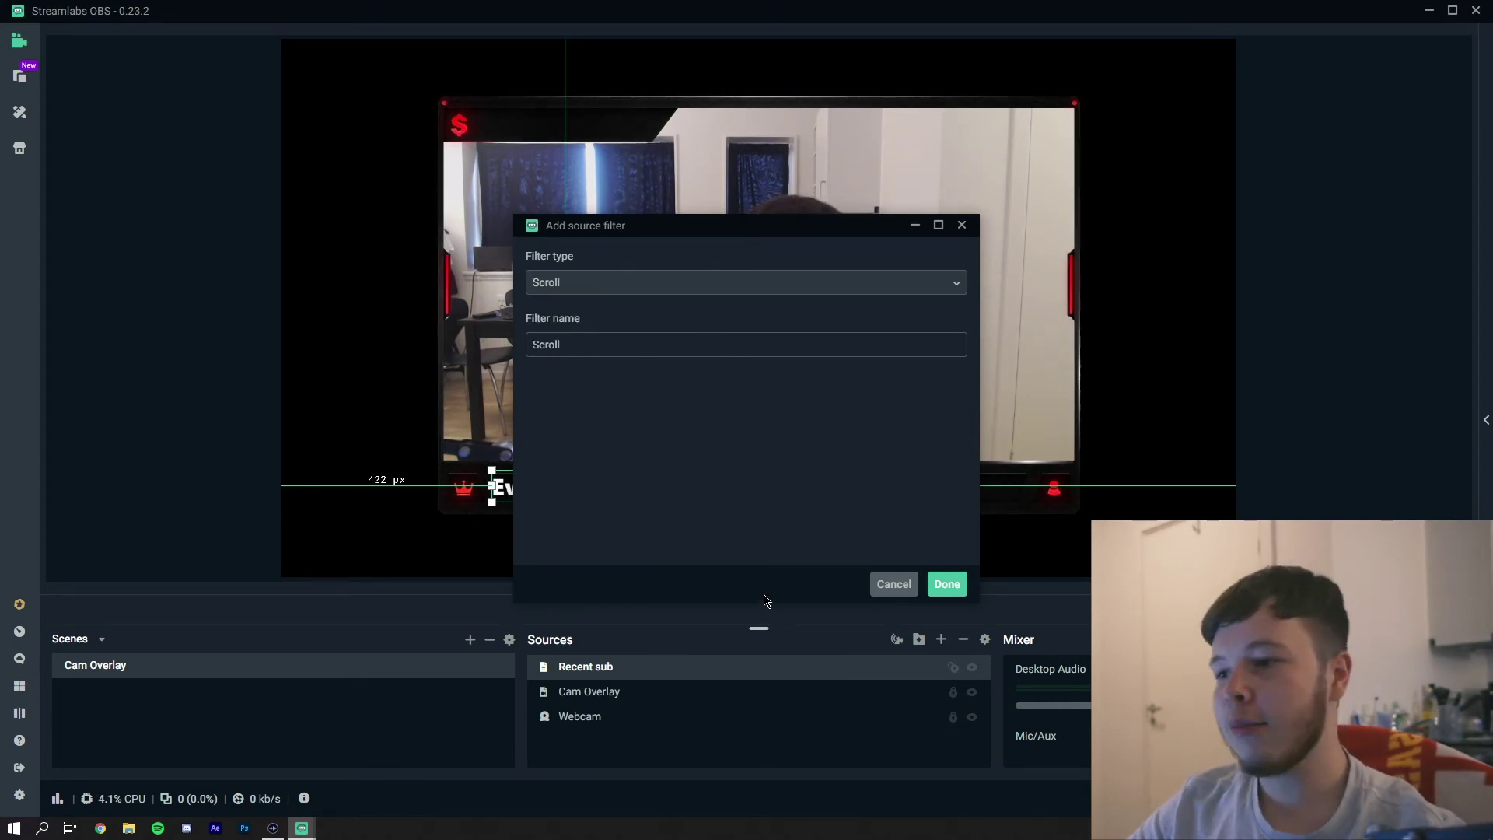
{"action": "left_click", "coordinate": [961, 585]}
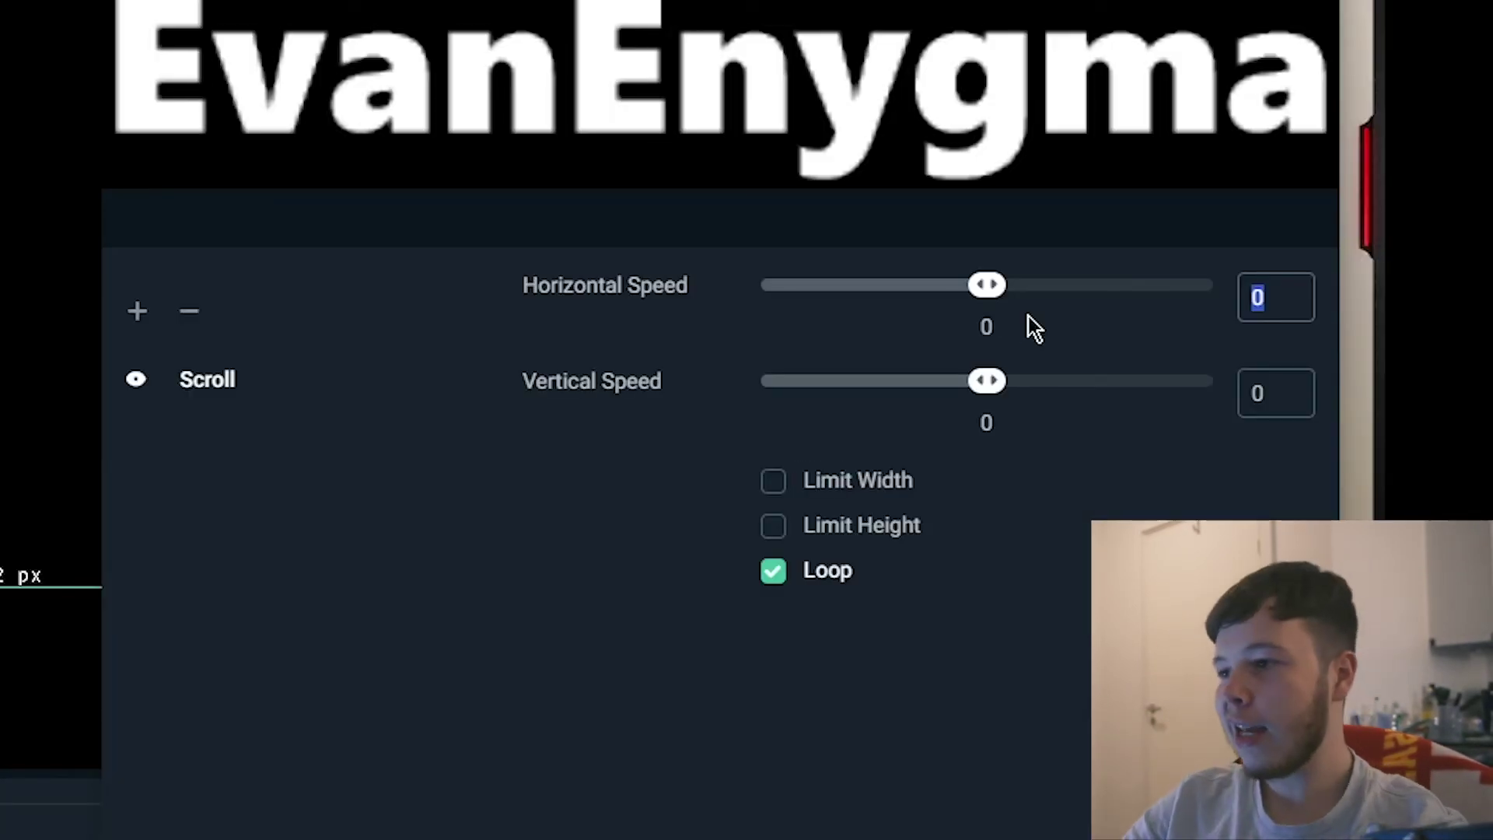
Set the Scroll filter's horizontal speed to 10 and limit the width to 480.
{"action": "type", "text": "10"}
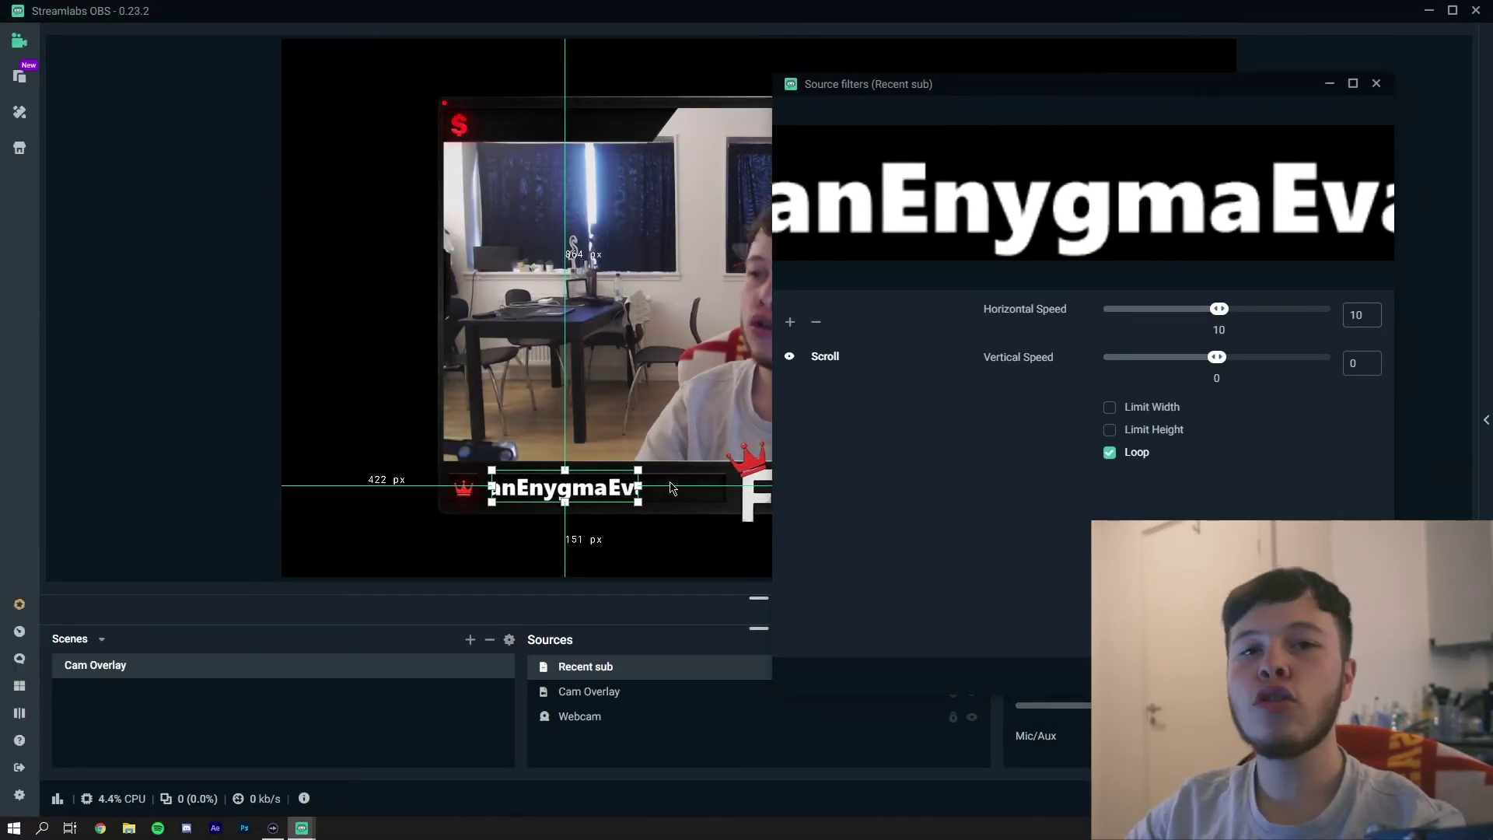
{"action": "left_click_drag", "start_coordinate": [1218, 308], "coordinate": [1237, 312]}
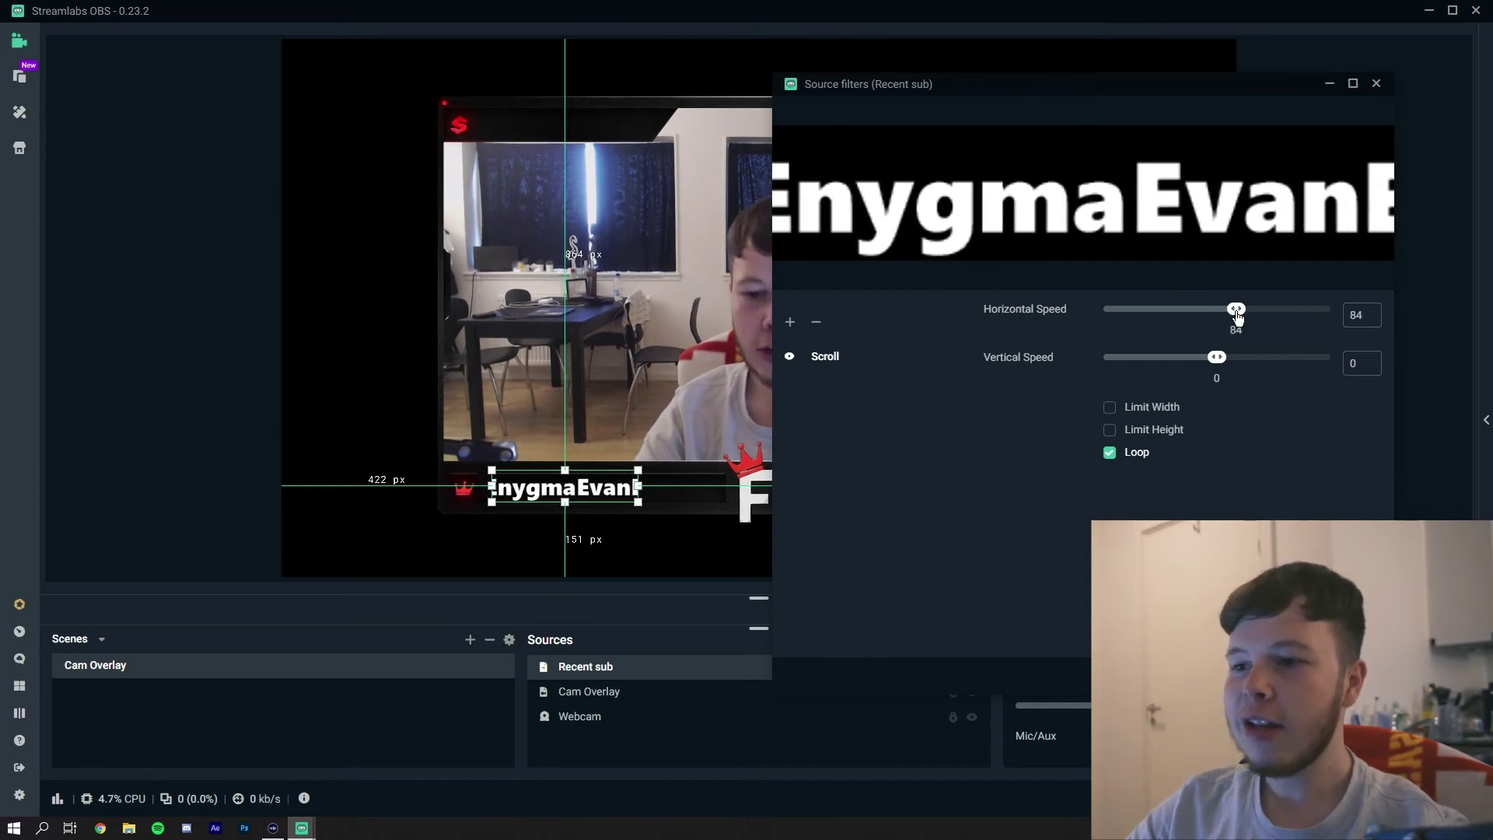
{"action": "key", "text": "Tab"}
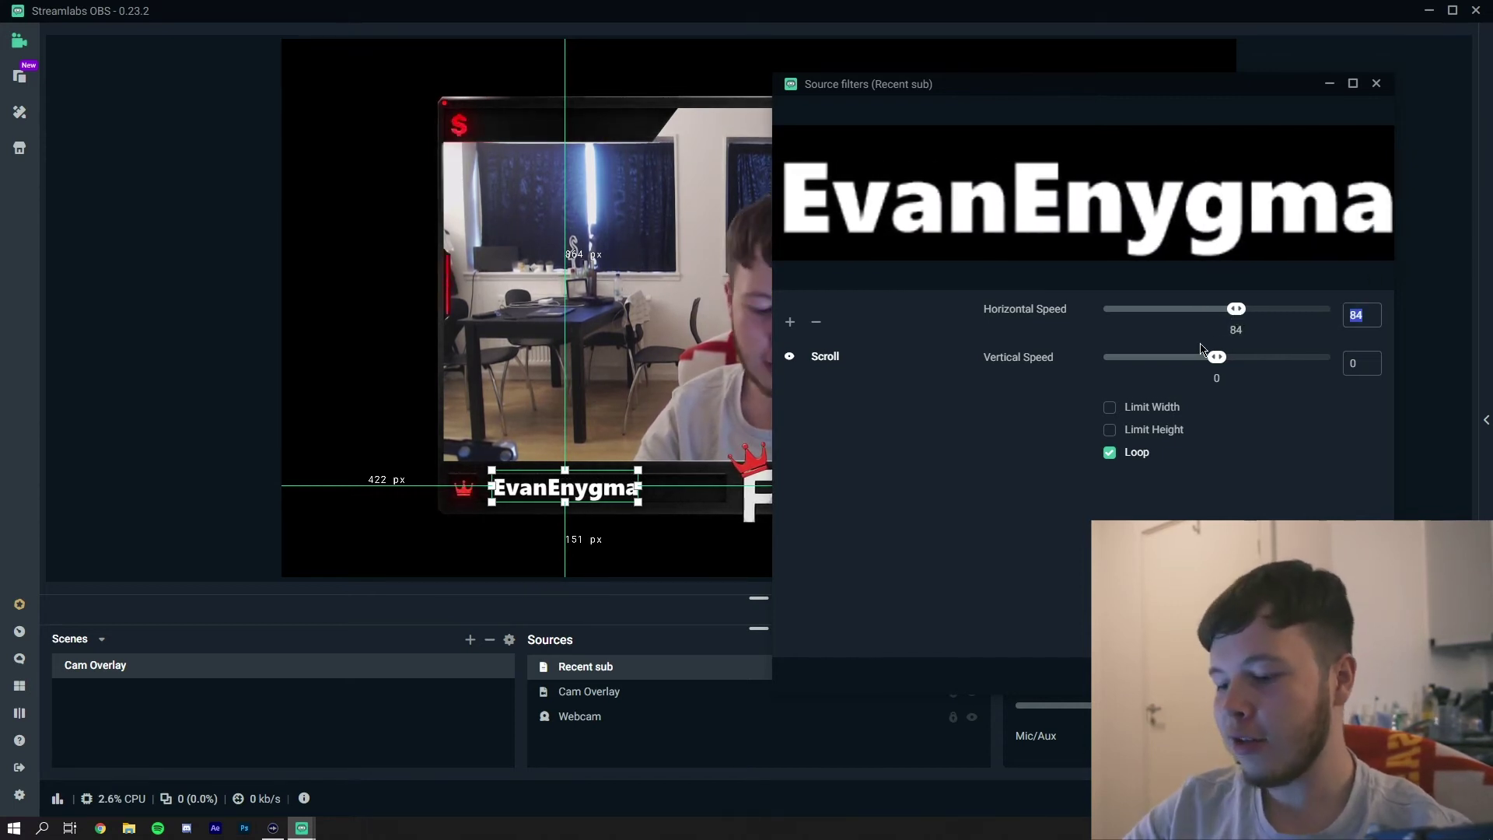
{"action": "type", "text": "10"}
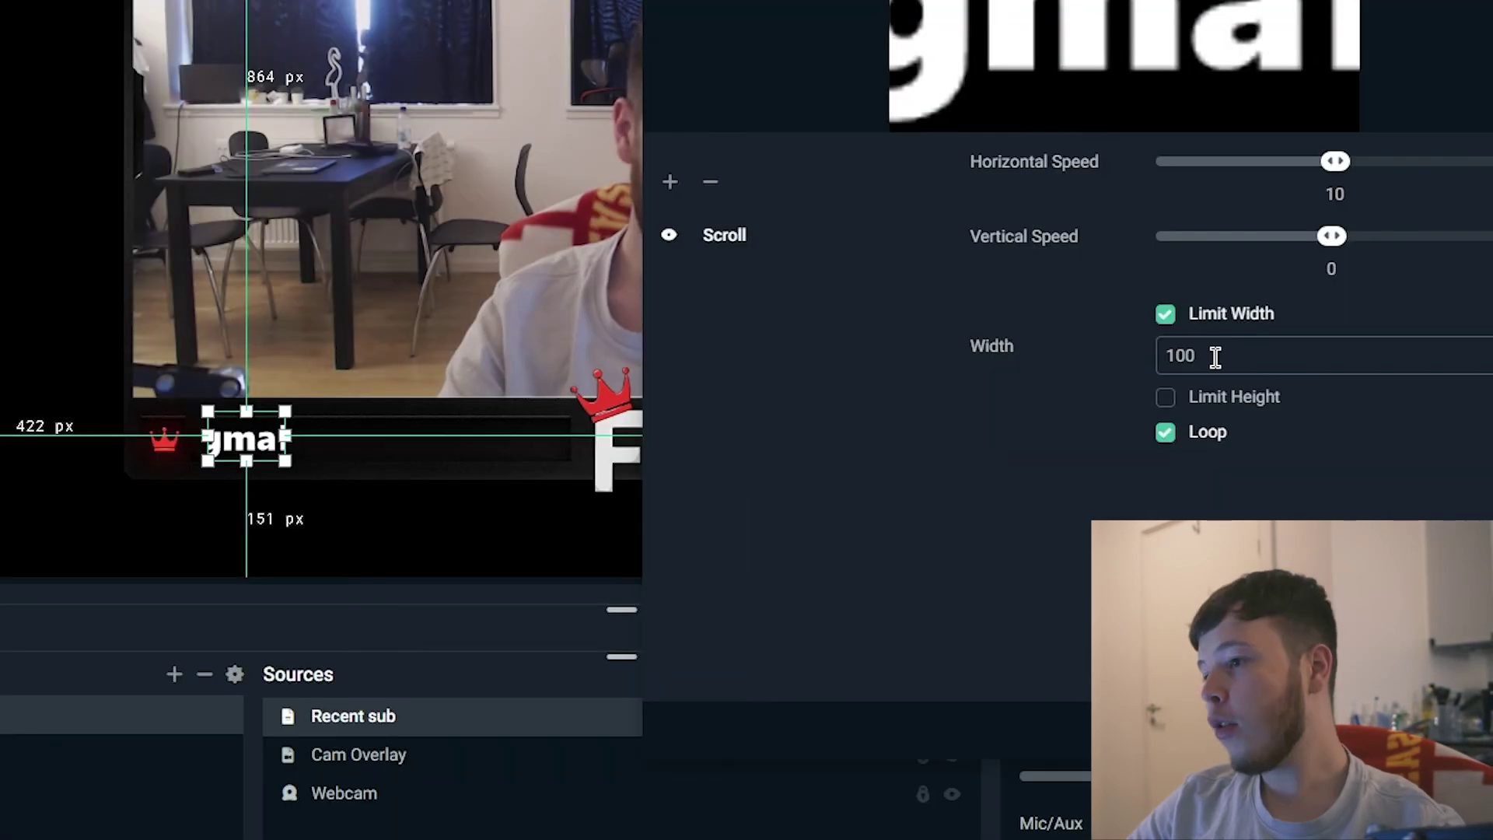
{"action": "double_click", "coordinate": [1146, 432]}
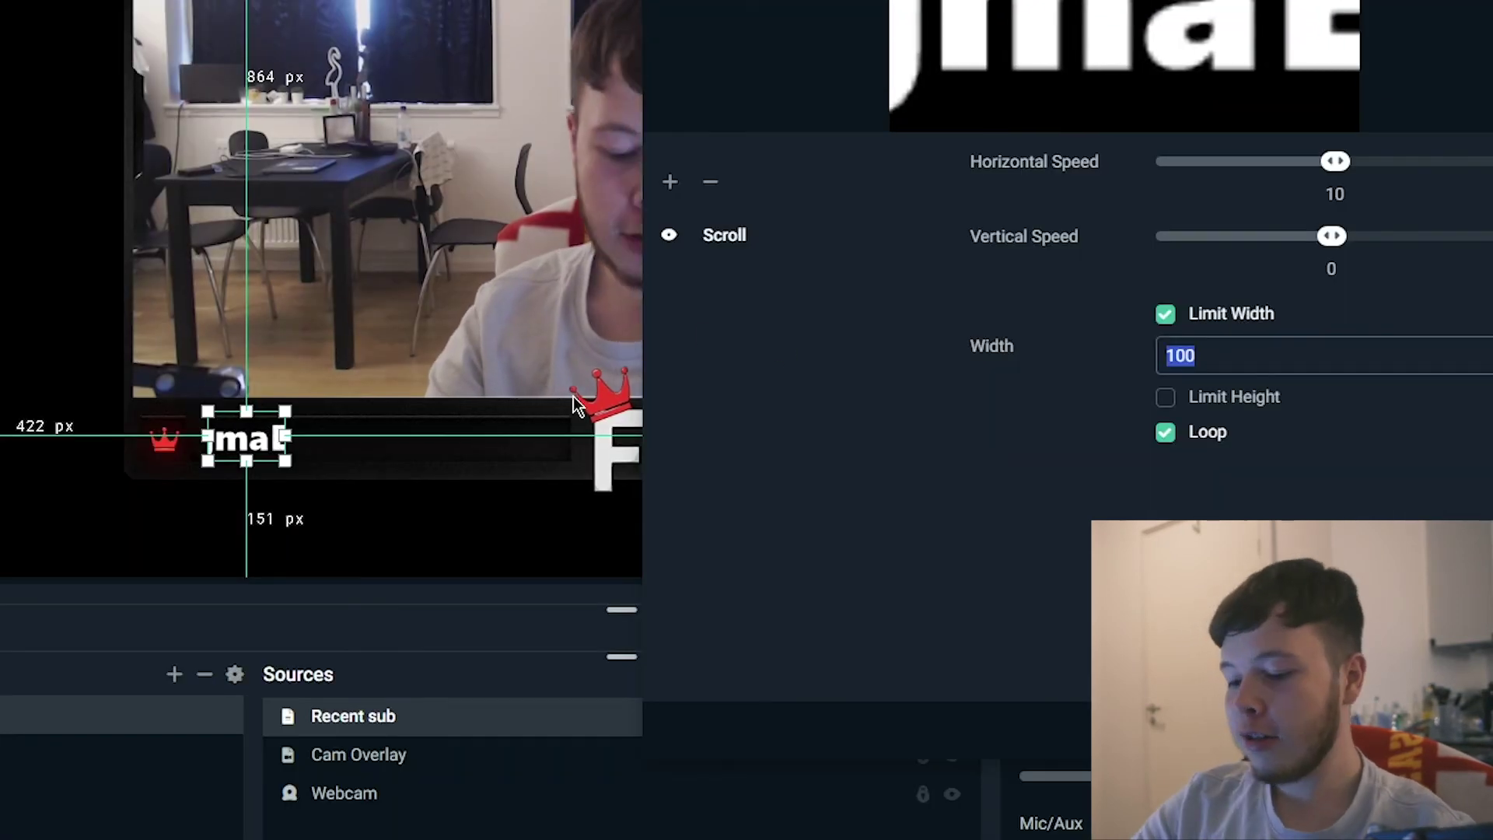
{"action": "type", "text": "500"}
{"action": "double_click", "coordinate": [1181, 355]}
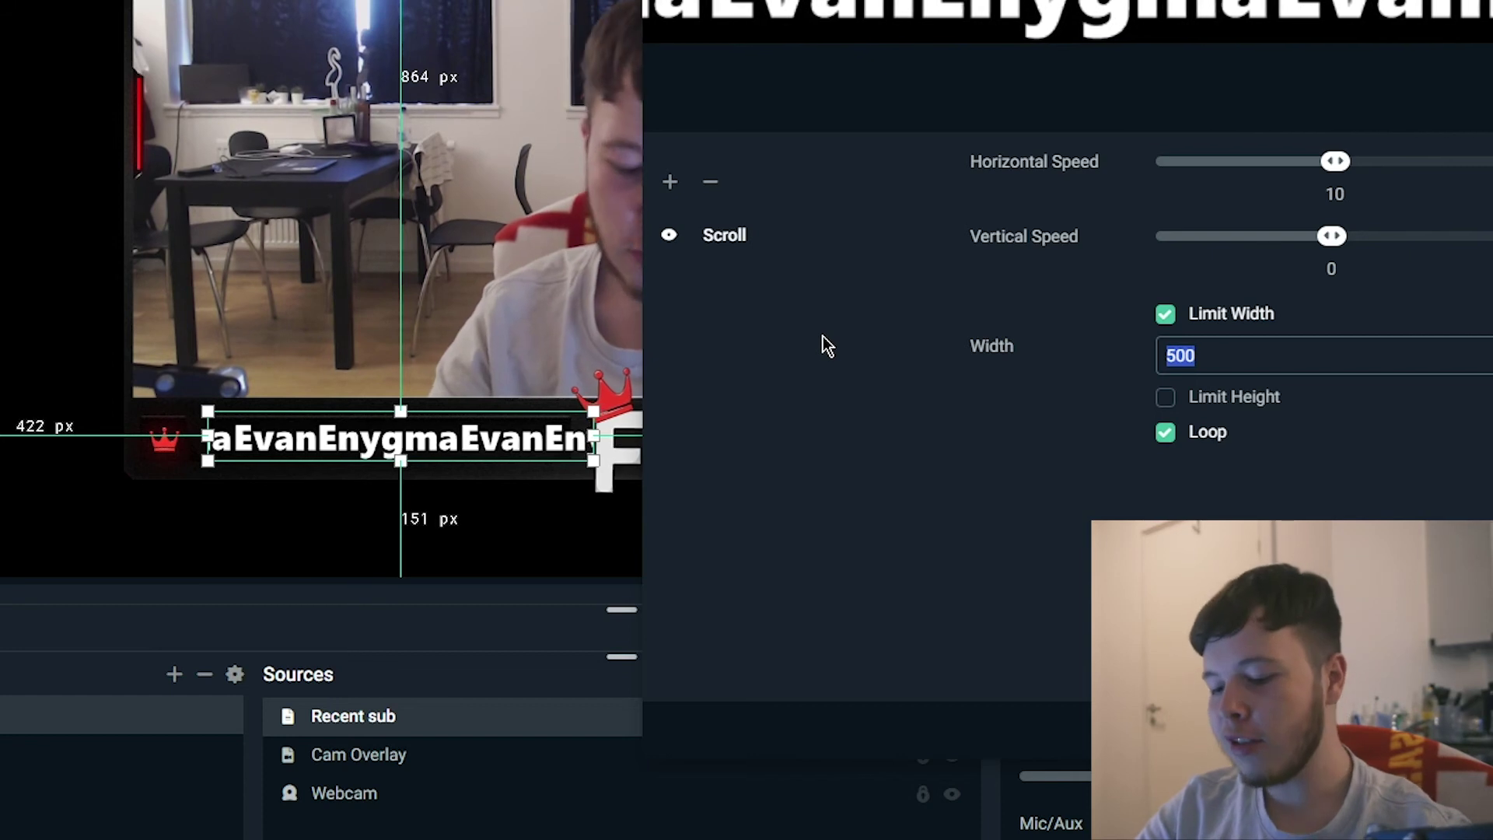
{"action": "type", "text": "450"}
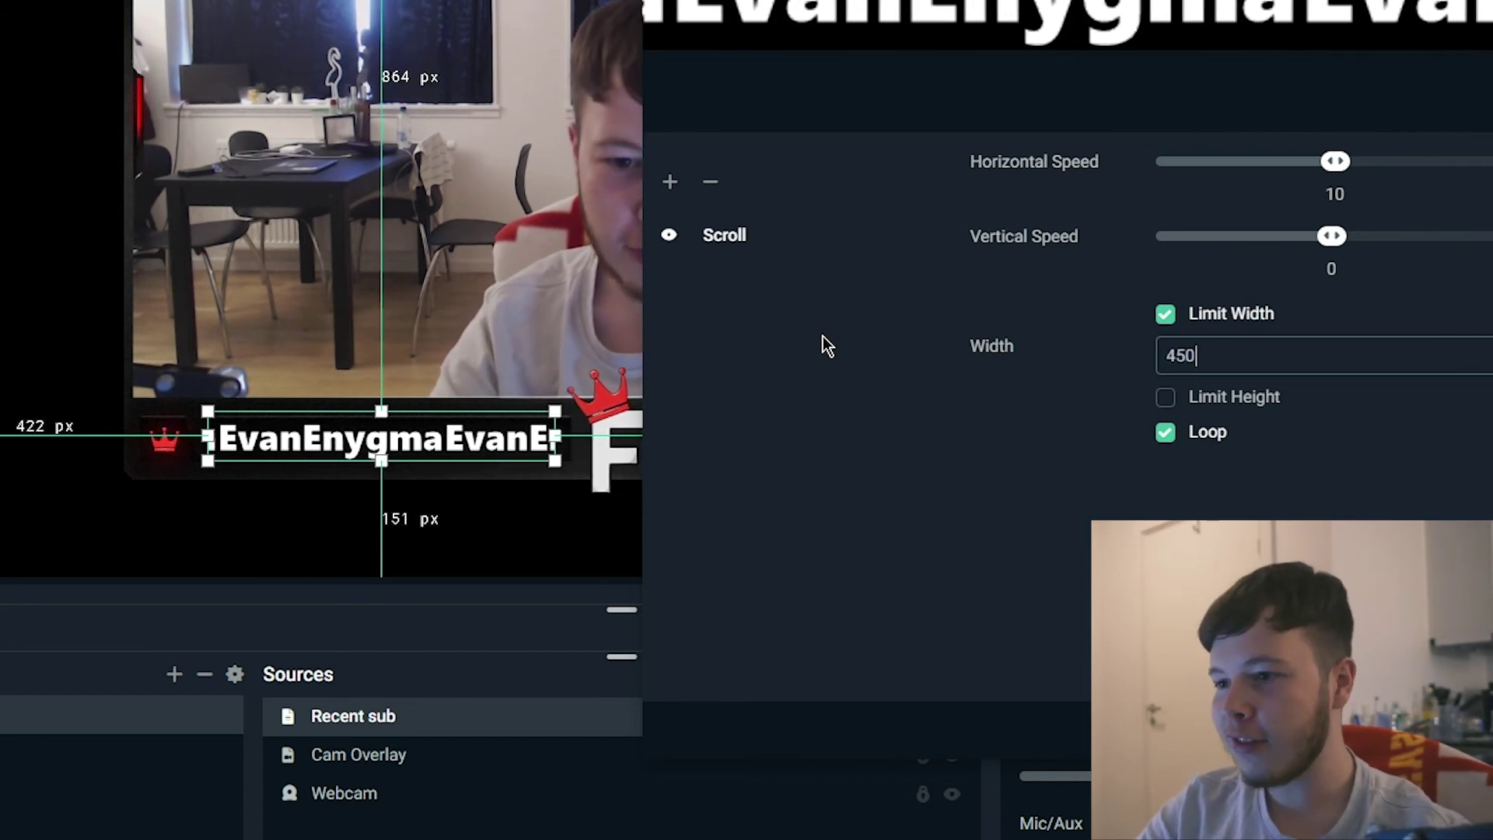
{"action": "key", "text": "BackSpace"}
{"action": "key", "text": "BackSpace"}
{"action": "type", "text": "80"}
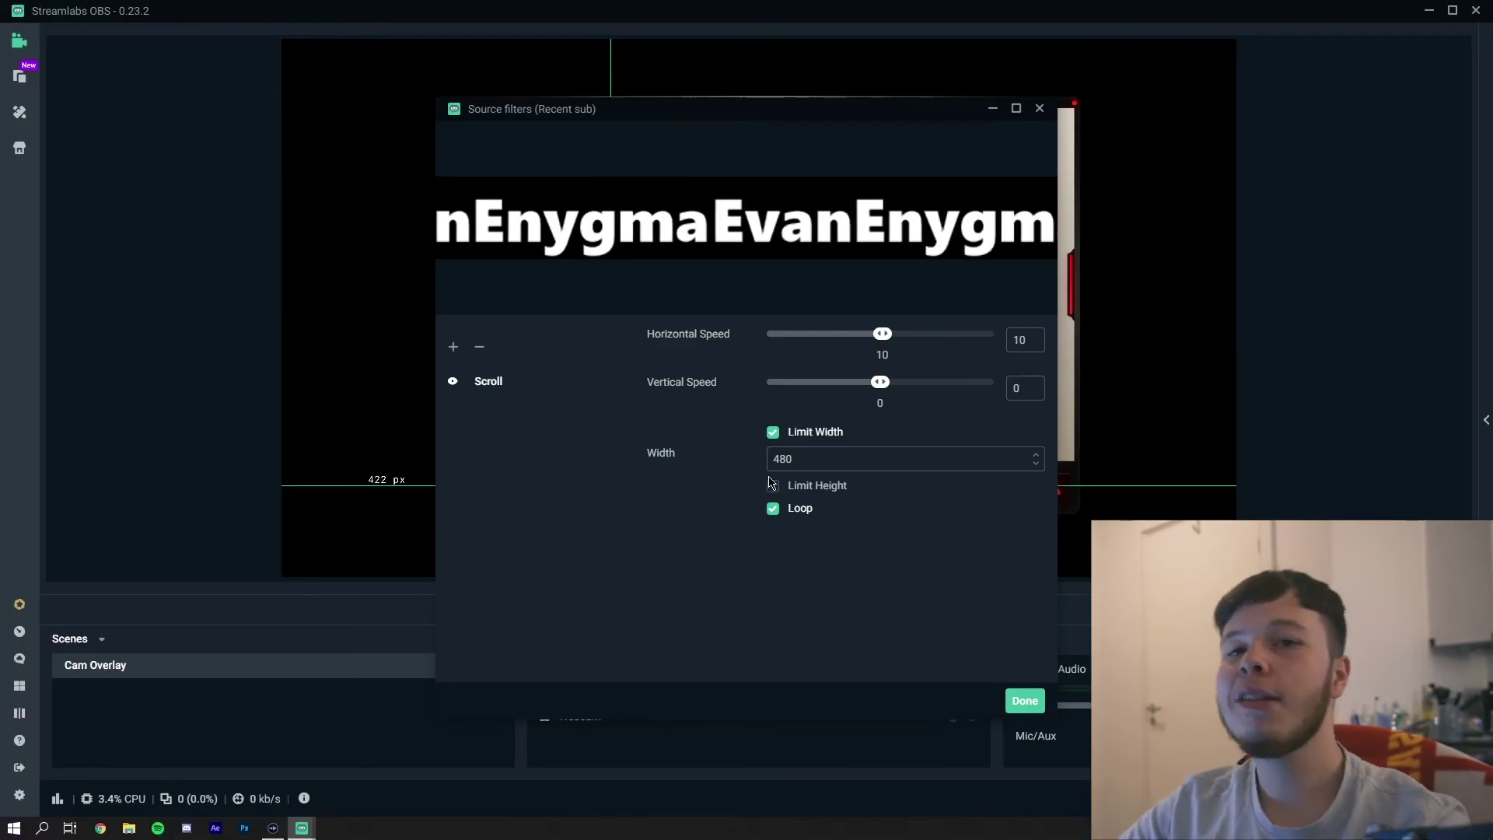
Close the source filters and review the Recent sub label's Stream Label properties.
{"action": "left_click", "coordinate": [1039, 108]}
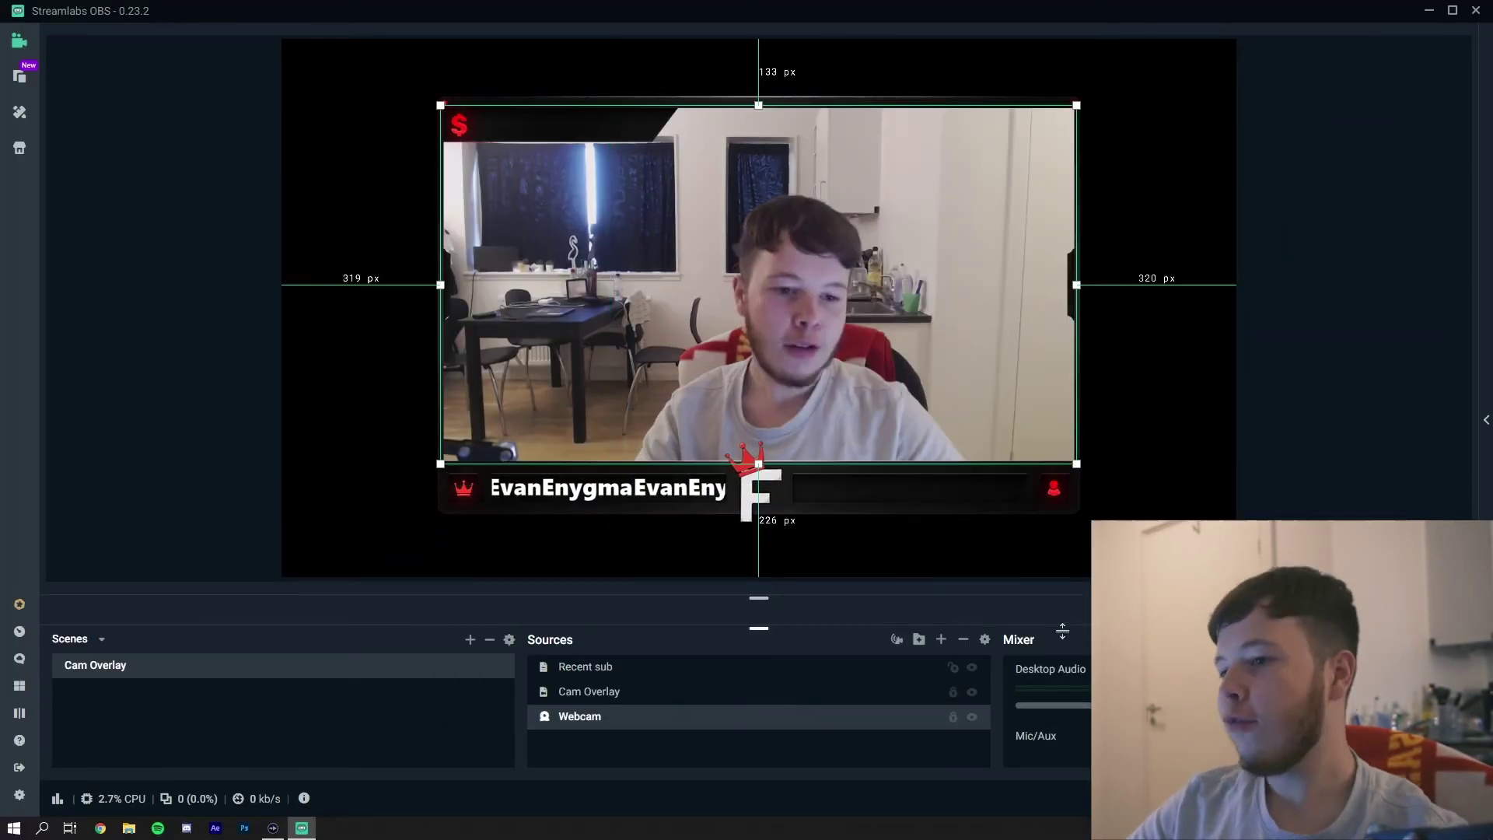
{"action": "left_click", "coordinate": [953, 668]}
{"action": "left_click", "coordinate": [671, 667]}
{"action": "right_click", "coordinate": [672, 669]}
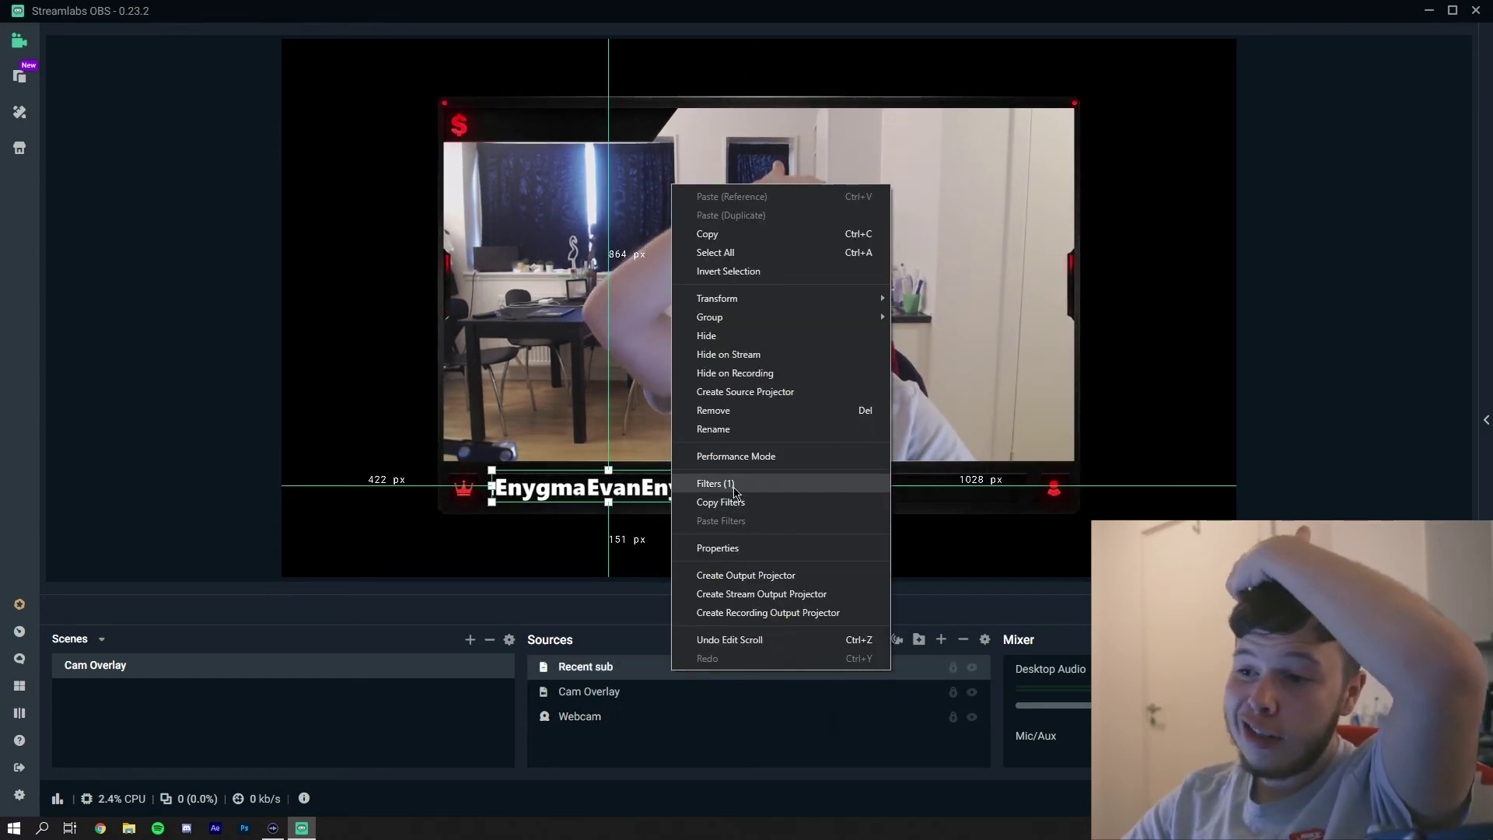
{"action": "left_click", "coordinate": [750, 549]}
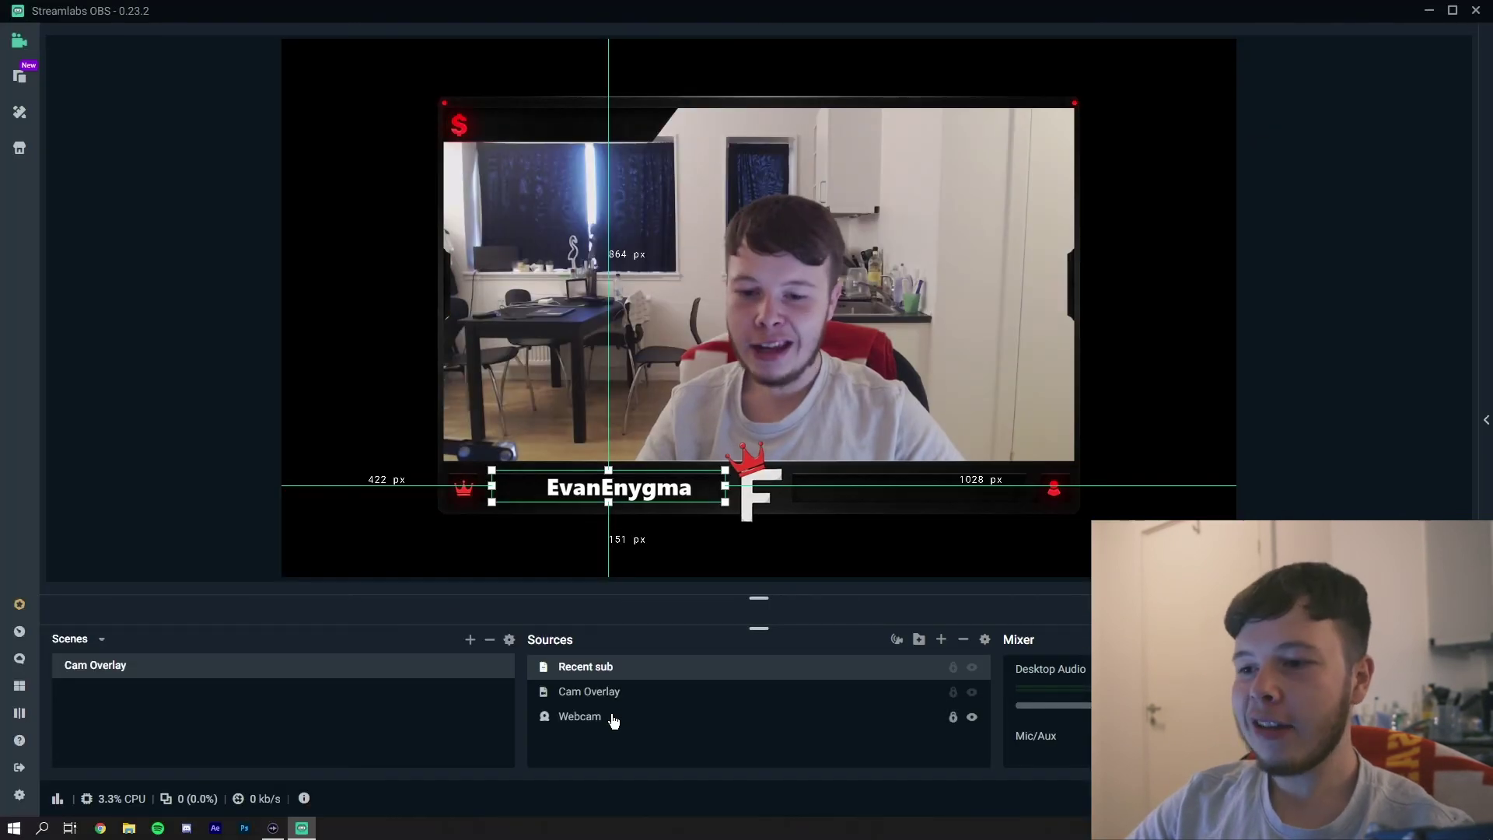
{"action": "left_click", "coordinate": [613, 718]}
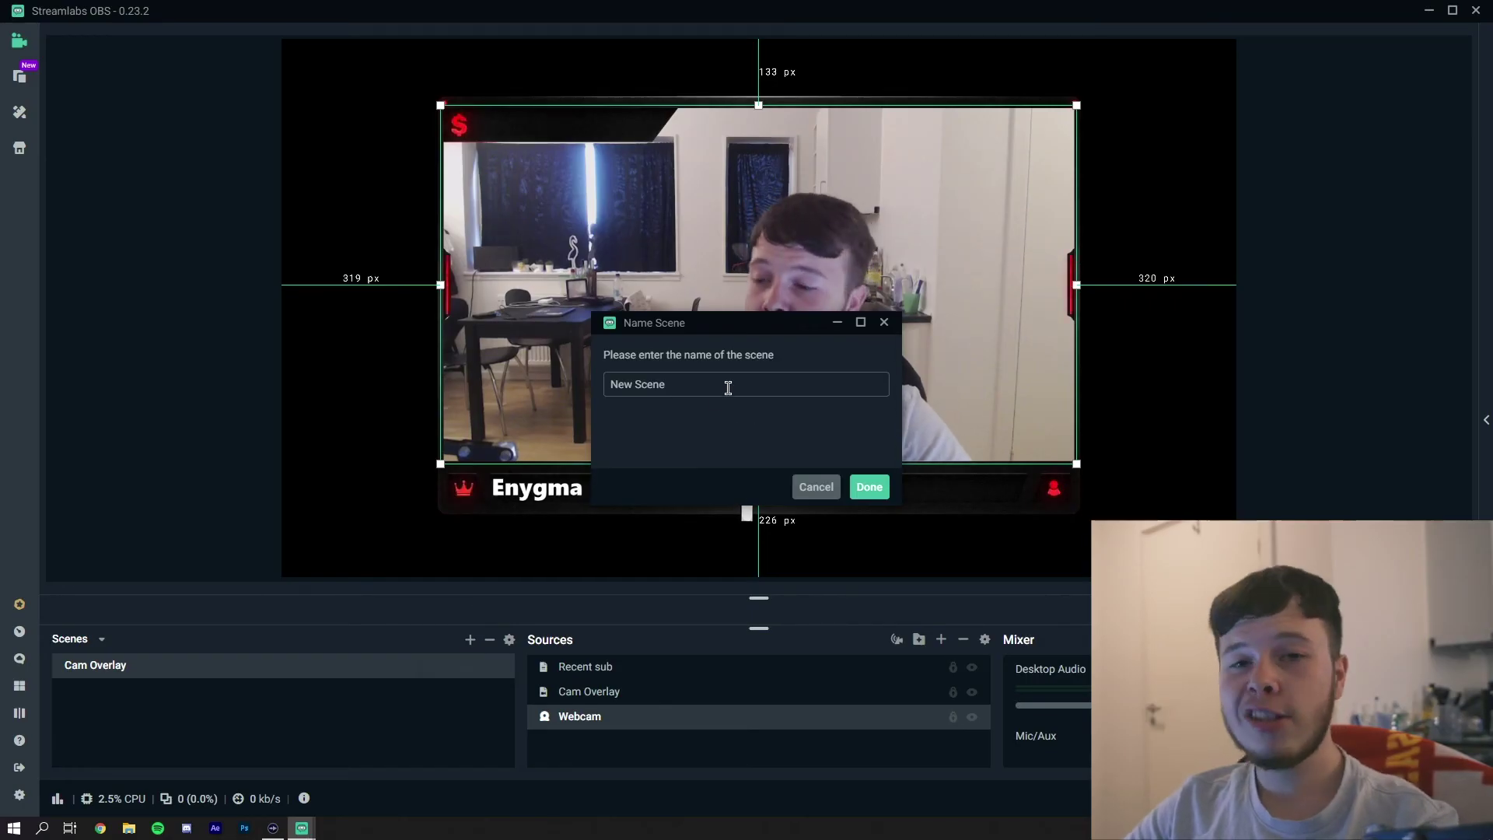
Name the new scene 'Gamecaputure'.
{"action": "left_click_drag", "start_coordinate": [728, 388], "coordinate": [459, 390]}
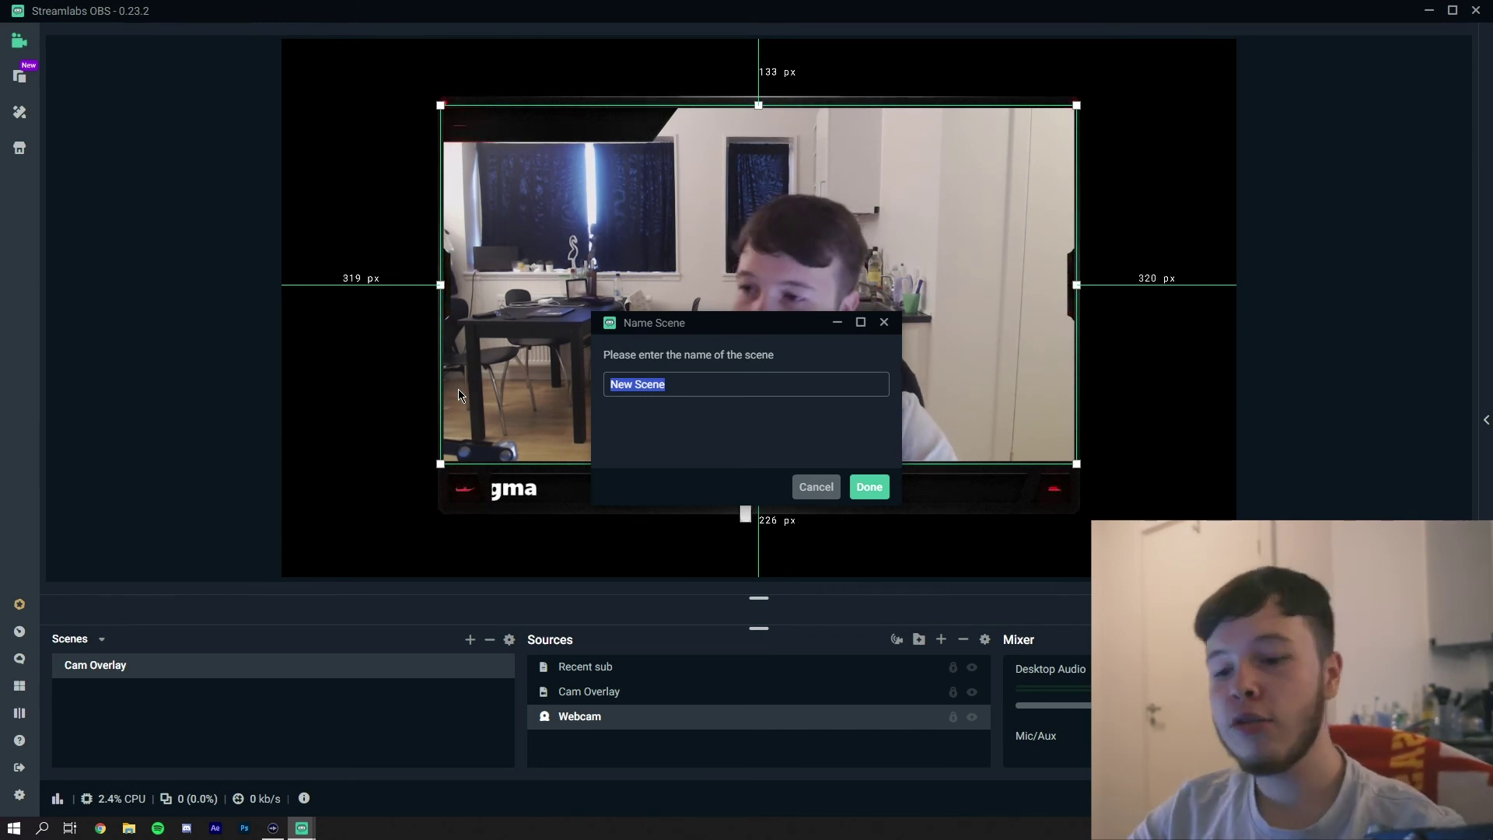
{"action": "type", "text": "Gamecaputr"}
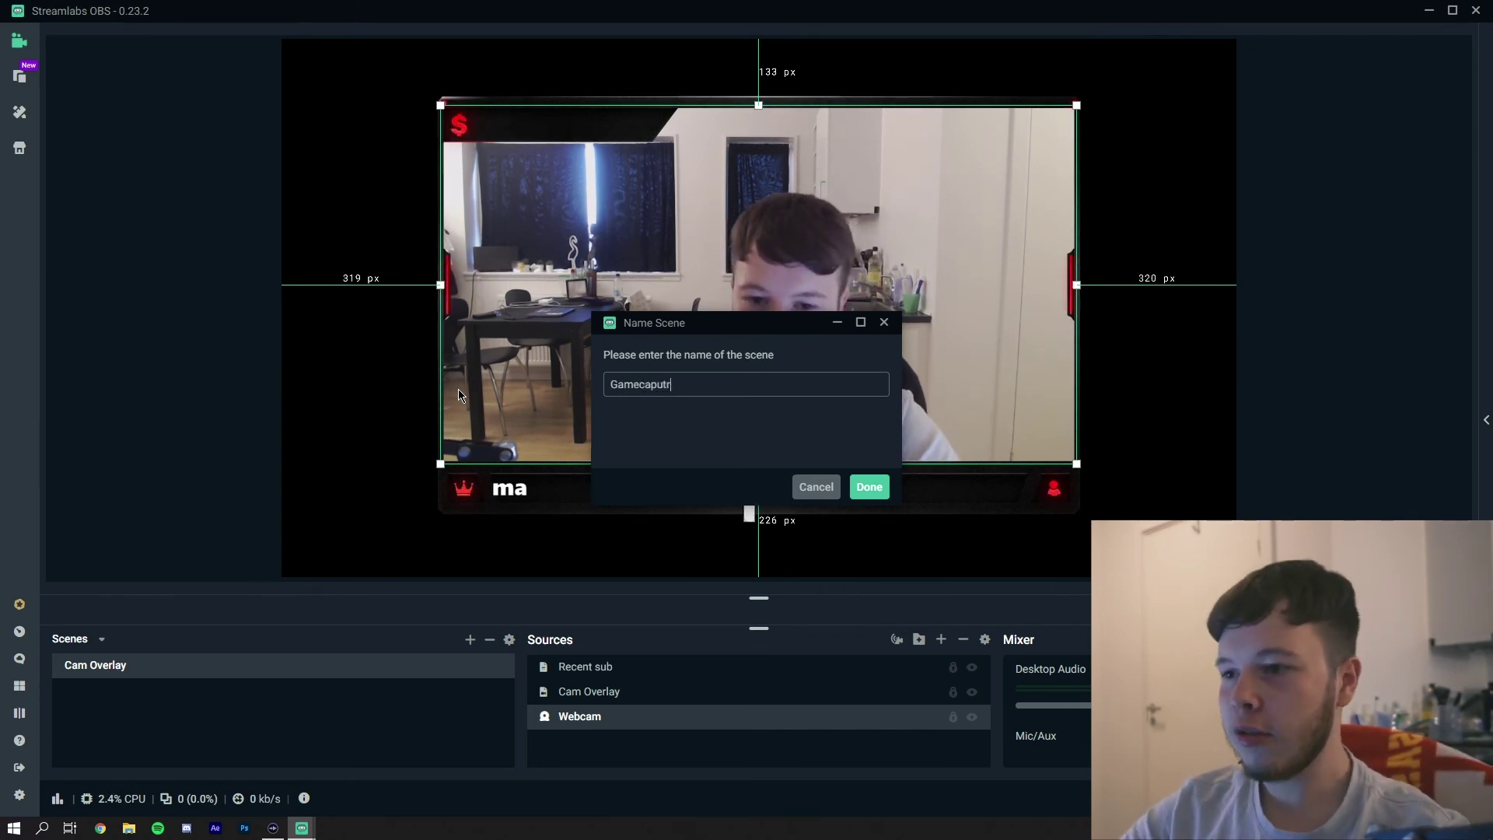
{"action": "type", "text": "eture"}
{"action": "key", "text": "Return"}
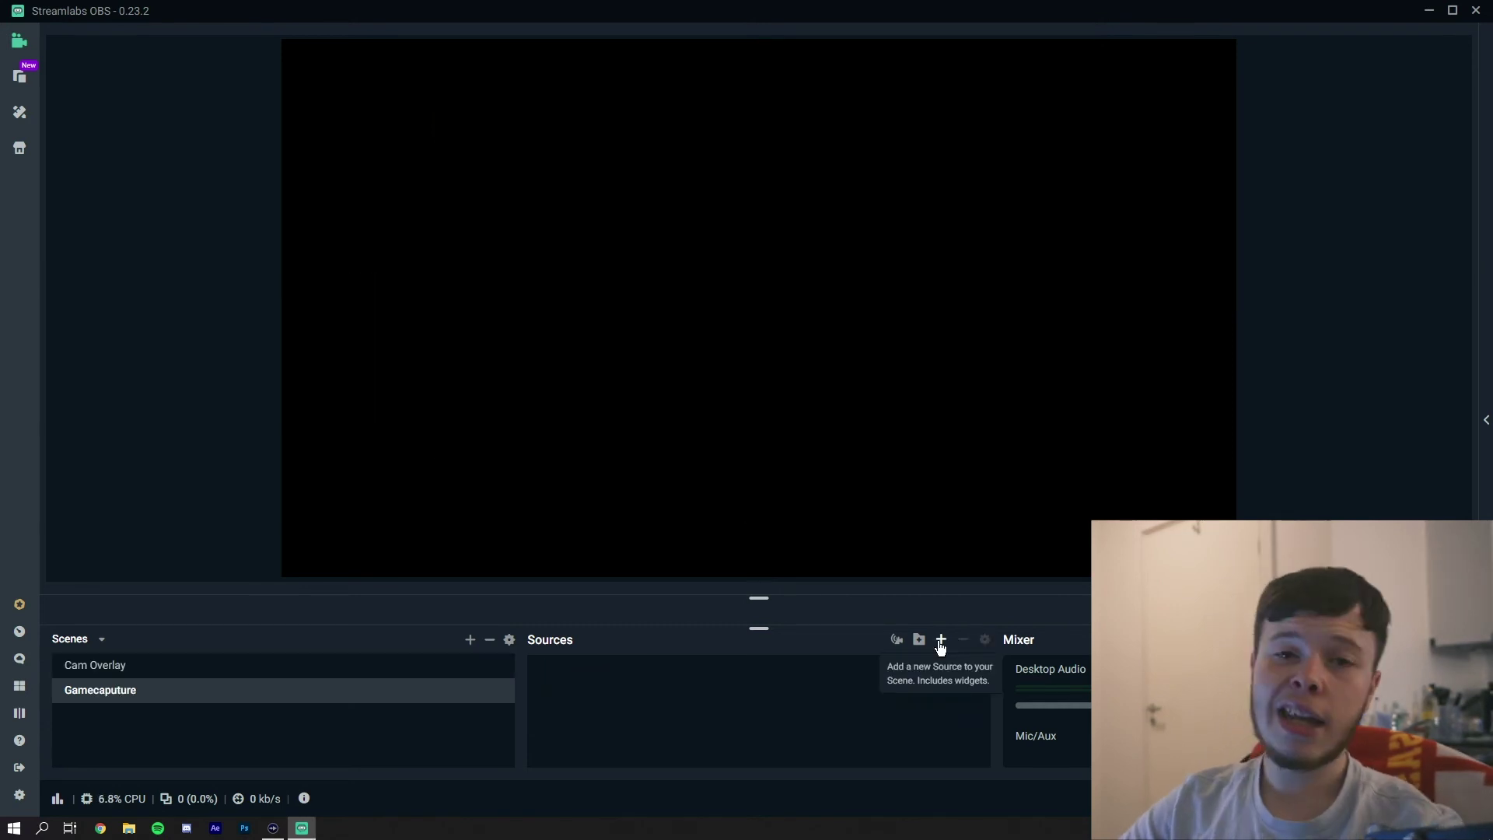
Add a Game Capture source to the Gamecaputure scene.
{"action": "left_click", "coordinate": [940, 641]}
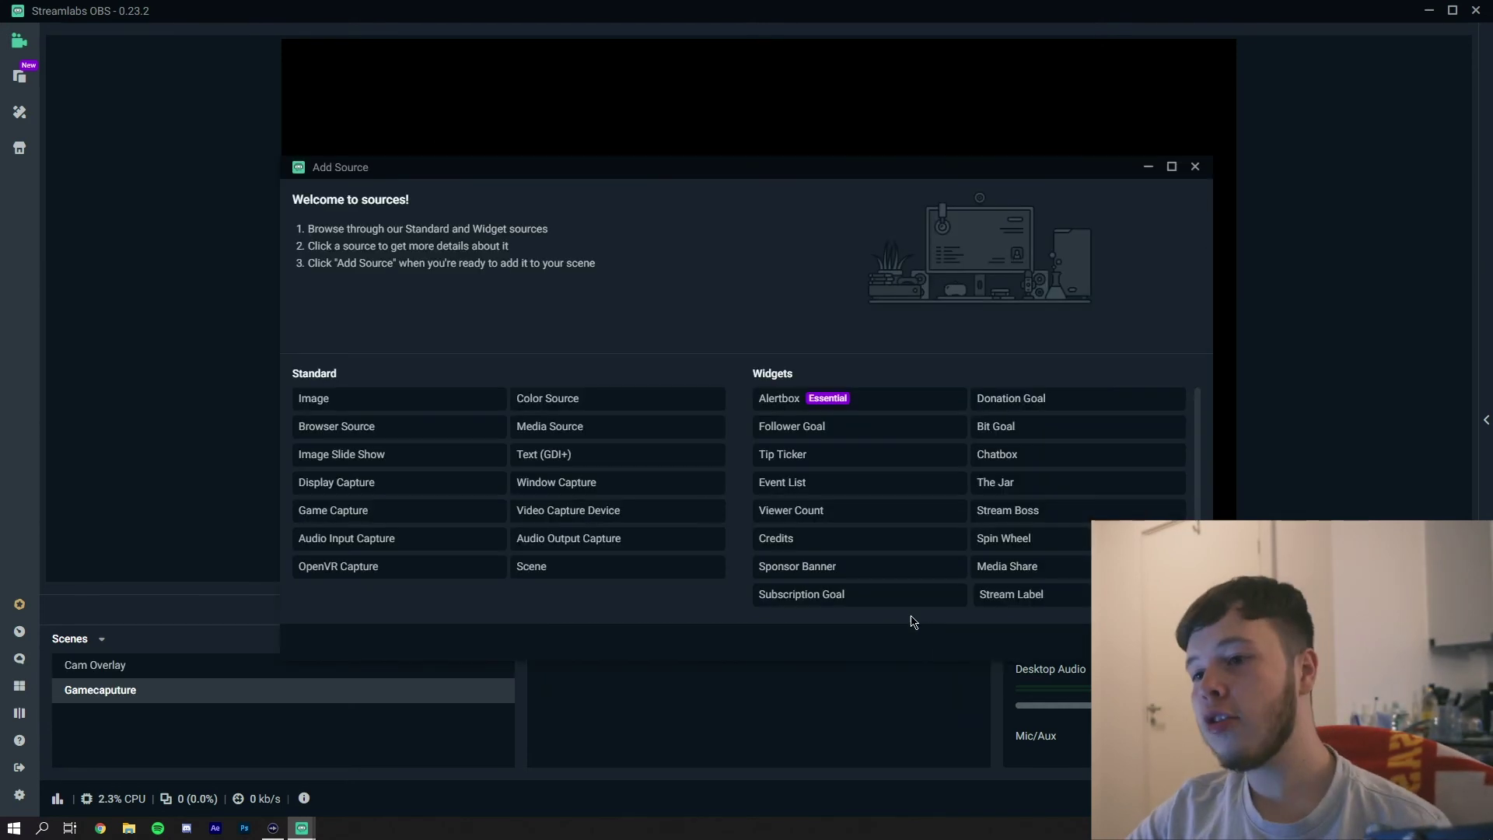
{"action": "left_click", "coordinate": [580, 513]}
{"action": "left_click", "coordinate": [571, 486]}
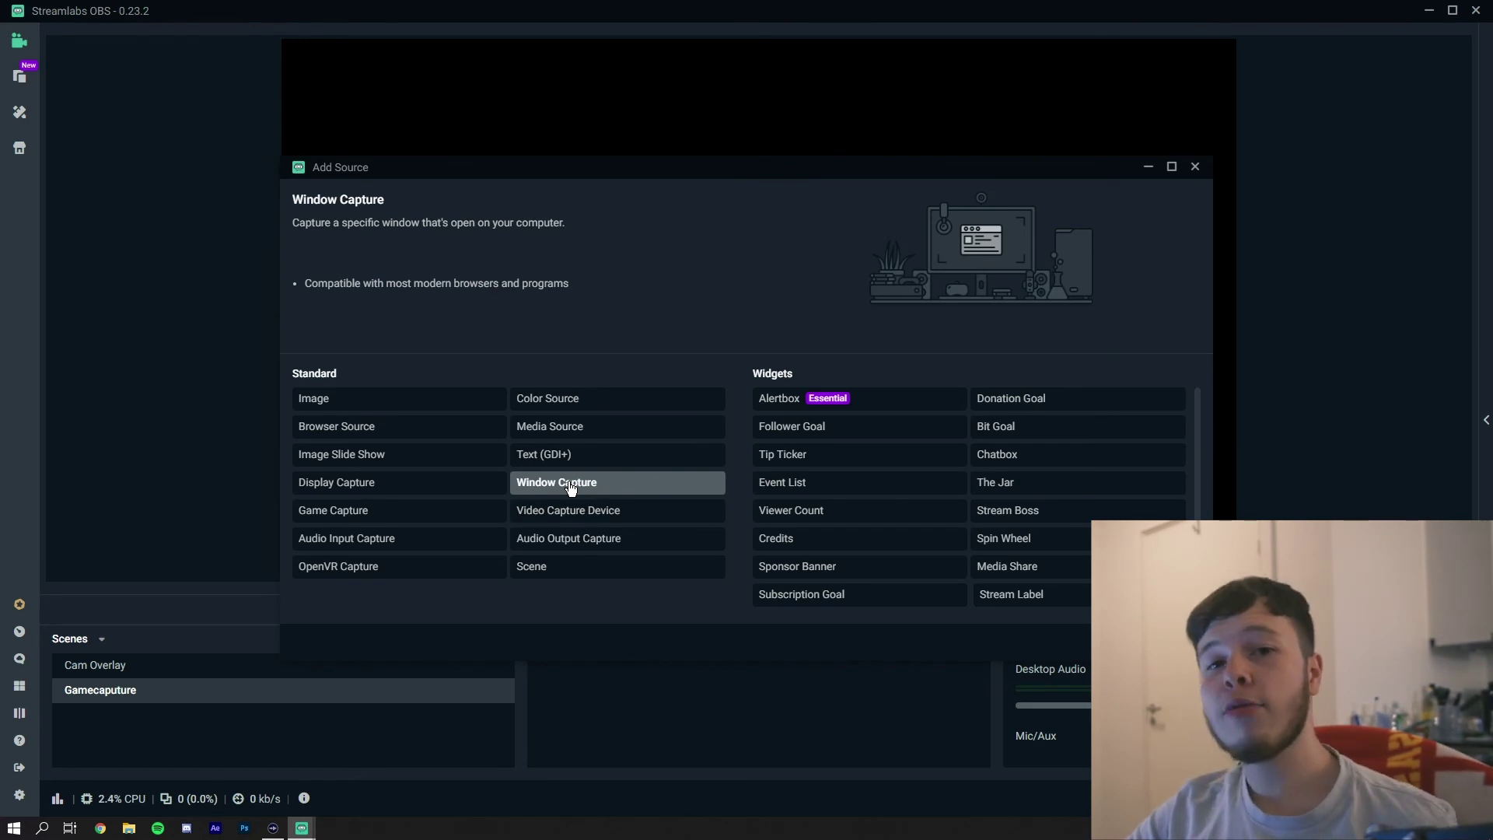
{"action": "left_click", "coordinate": [395, 490]}
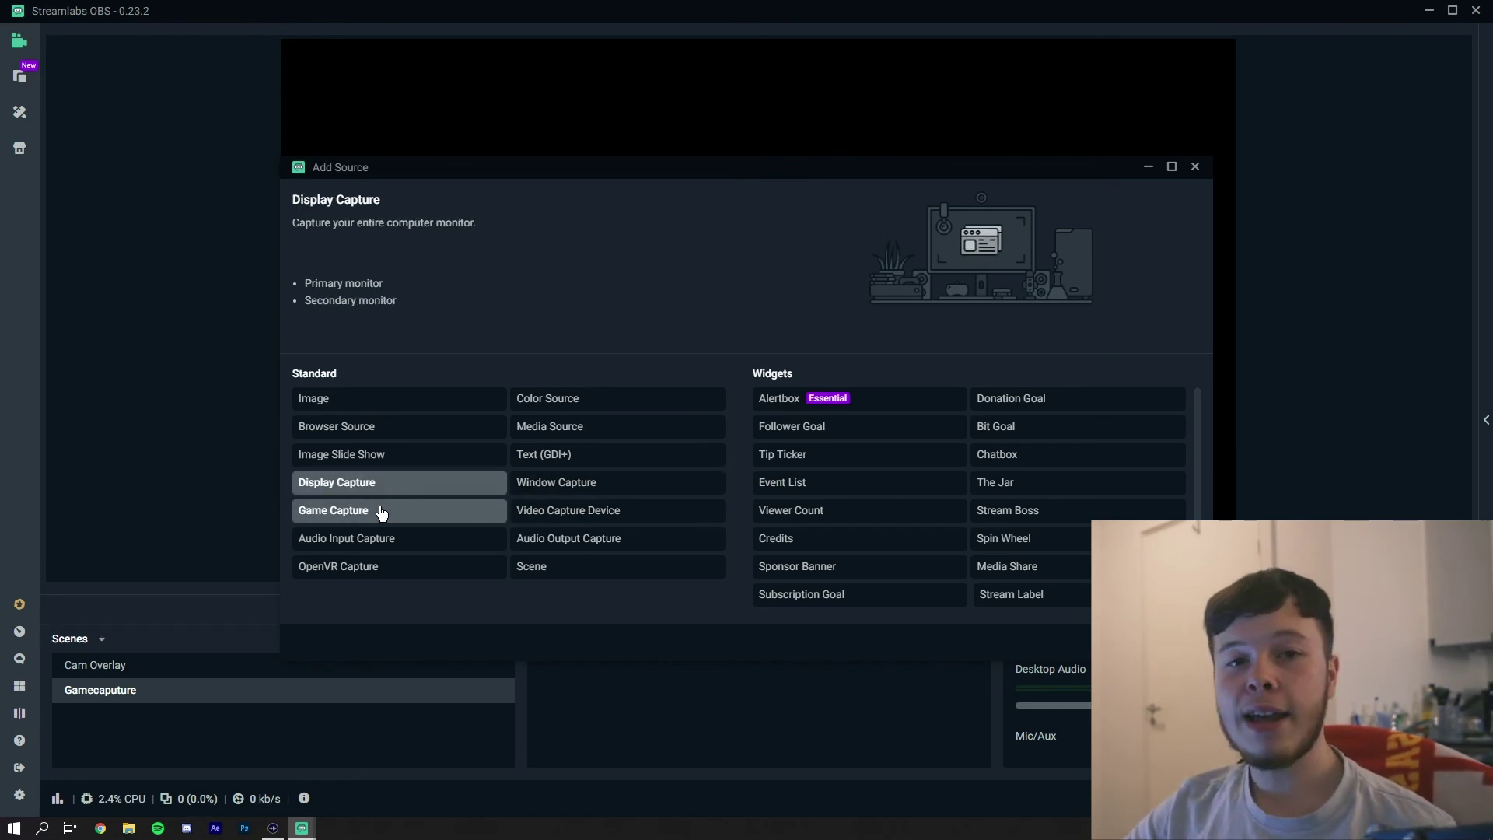
{"action": "left_click", "coordinate": [381, 513]}
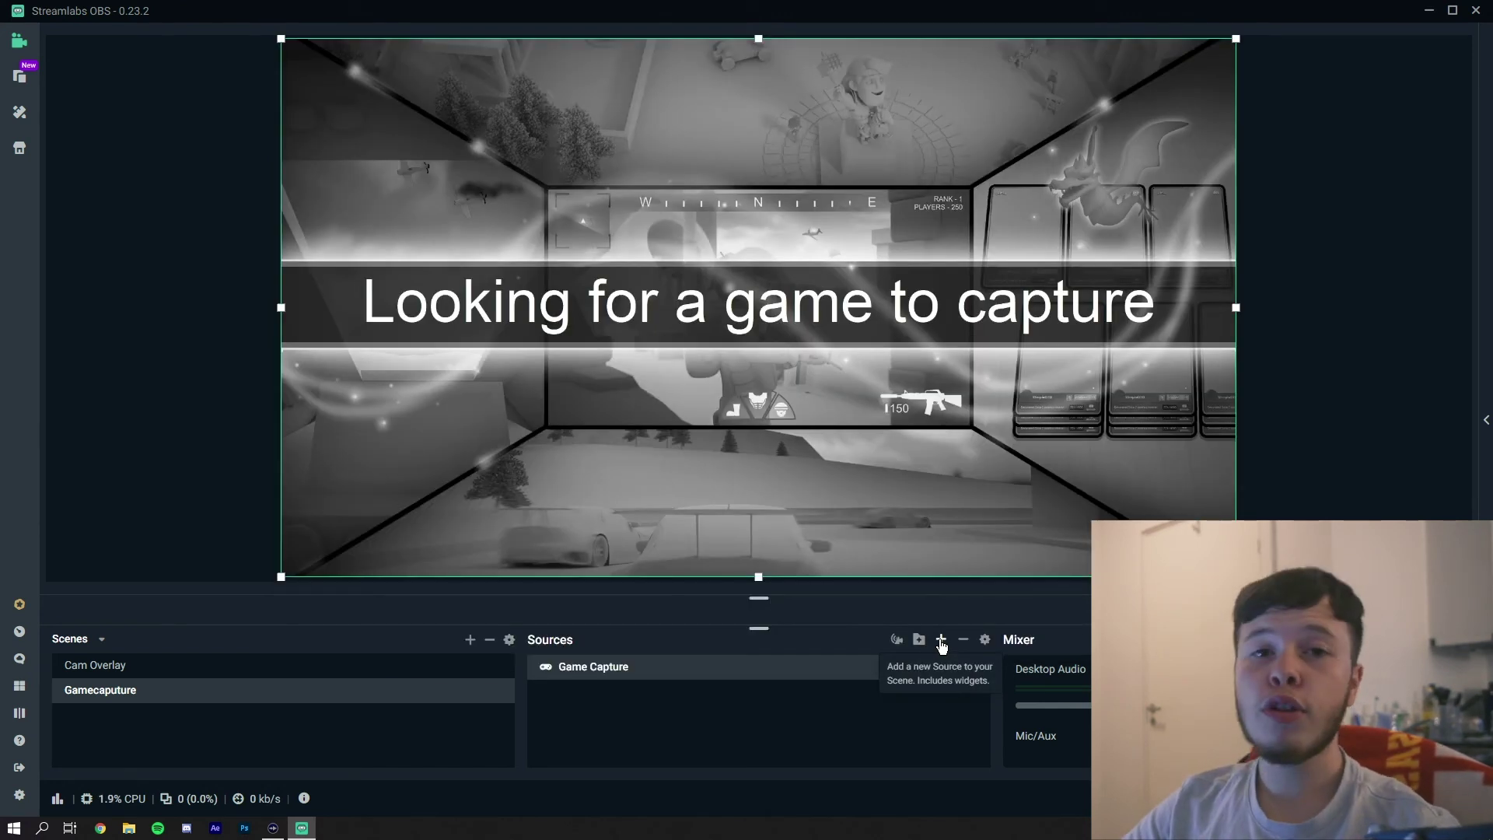
Add the existing Cam Overlay scene as a Scene source layered over the game capture.
{"action": "left_click", "coordinate": [941, 642]}
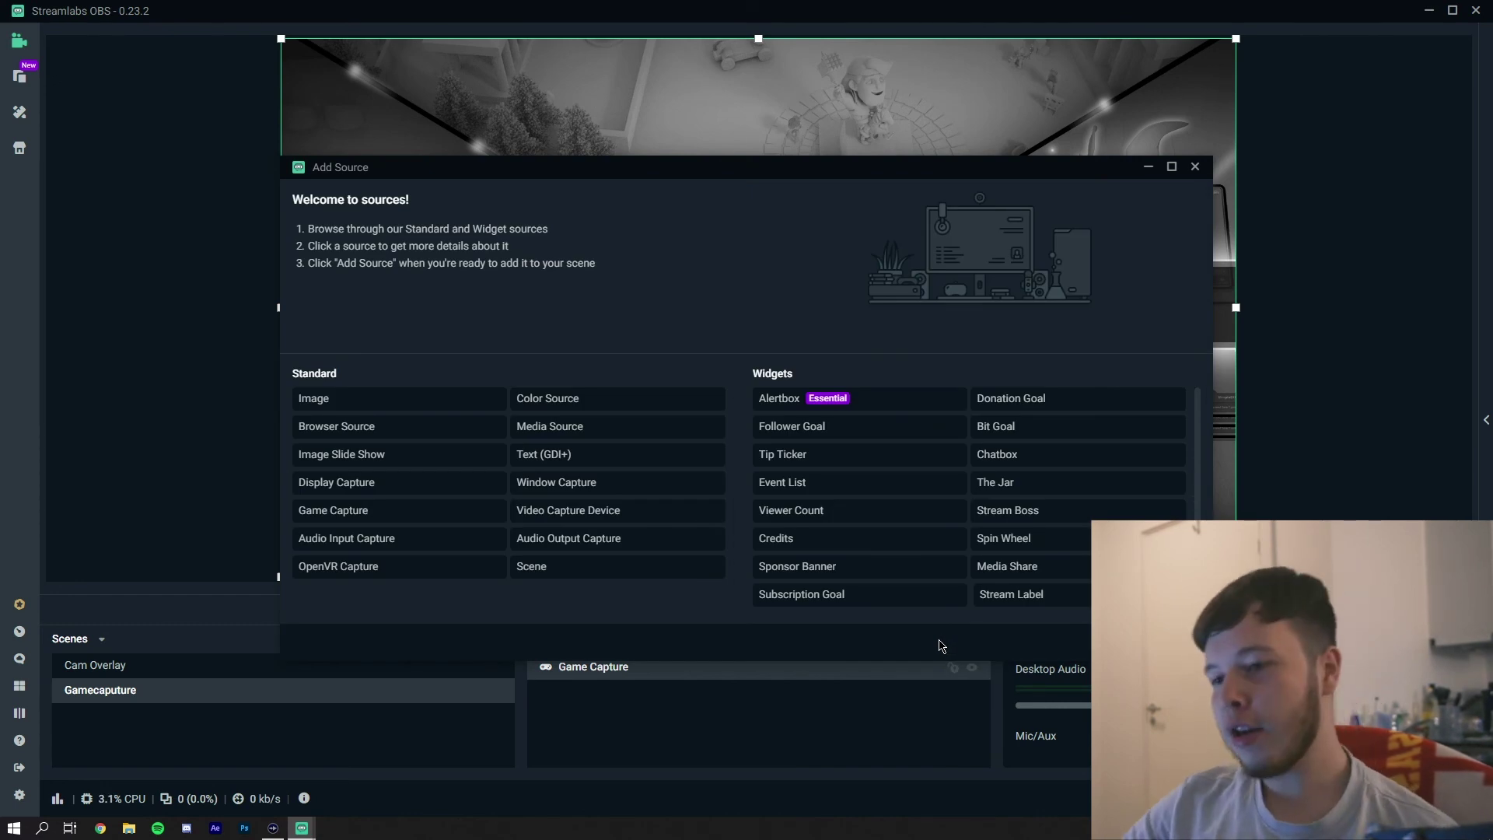
{"action": "left_click", "coordinate": [584, 572]}
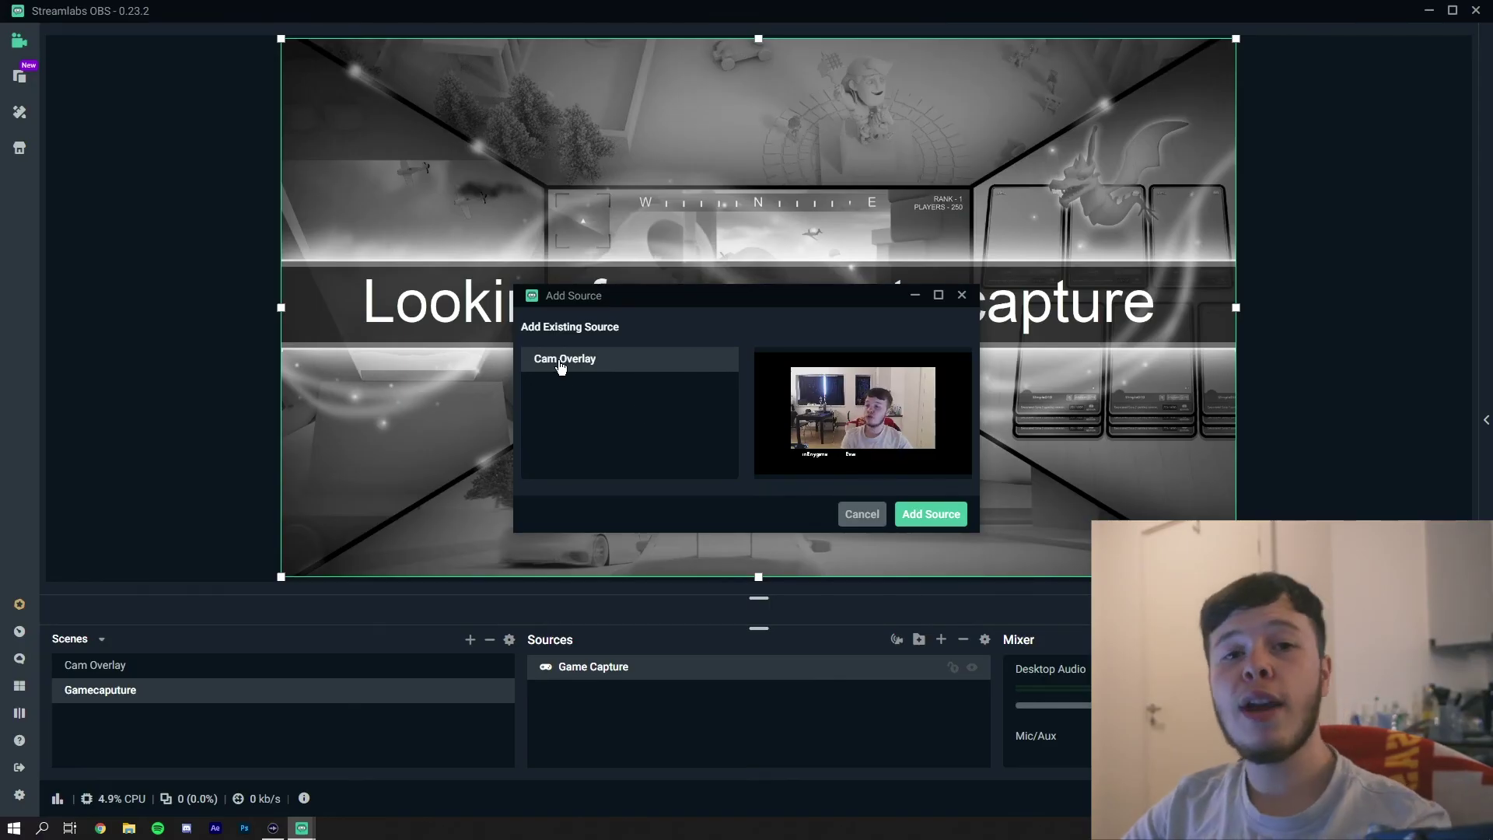
{"action": "left_click", "coordinate": [931, 514]}
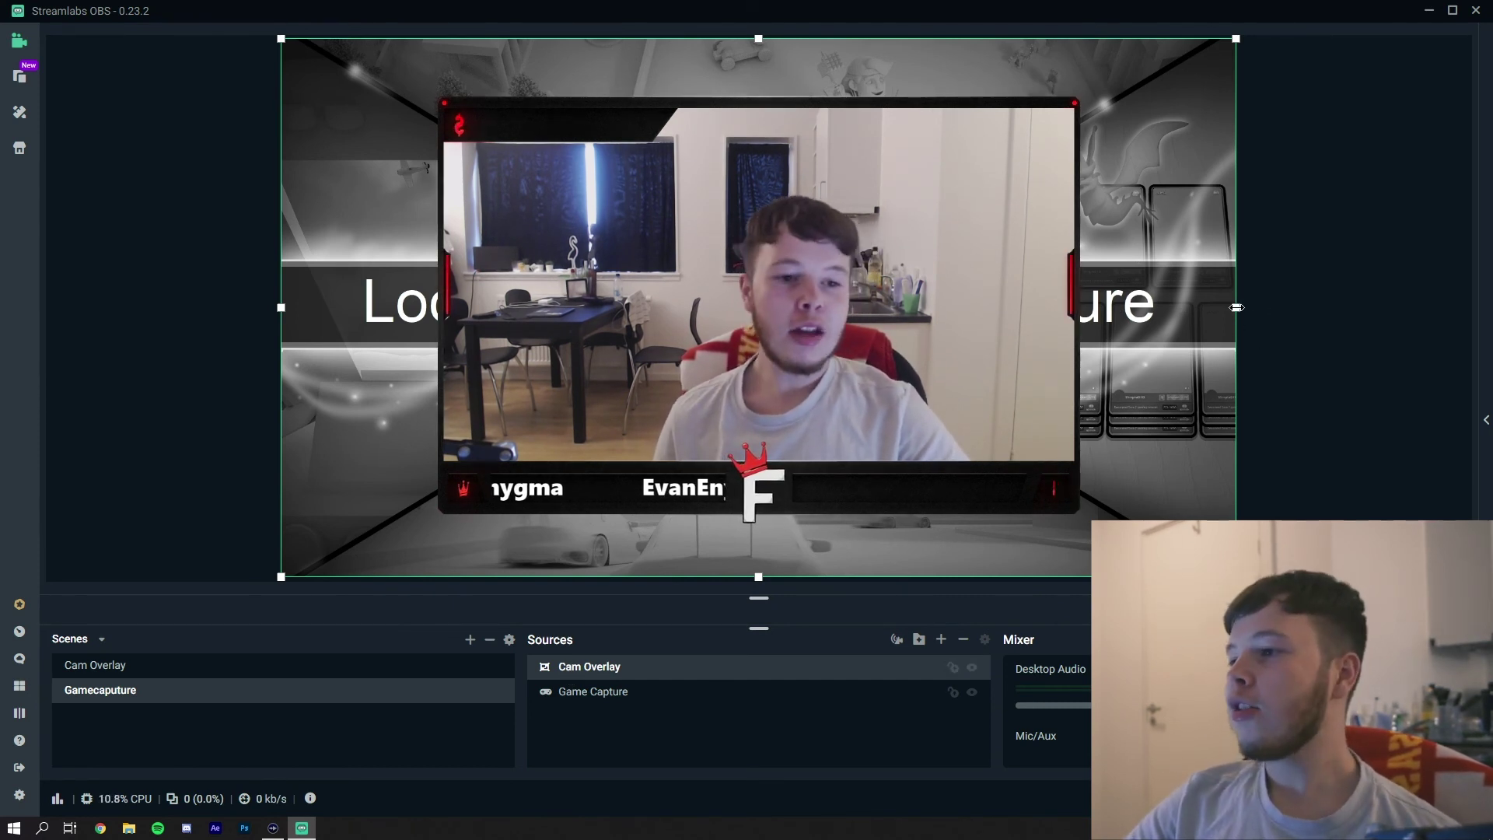
Resize Cam Overlay to a small box at the canvas's left edge, then select Game Capture.
{"action": "left_click_drag", "start_coordinate": [1237, 308], "coordinate": [520, 327]}
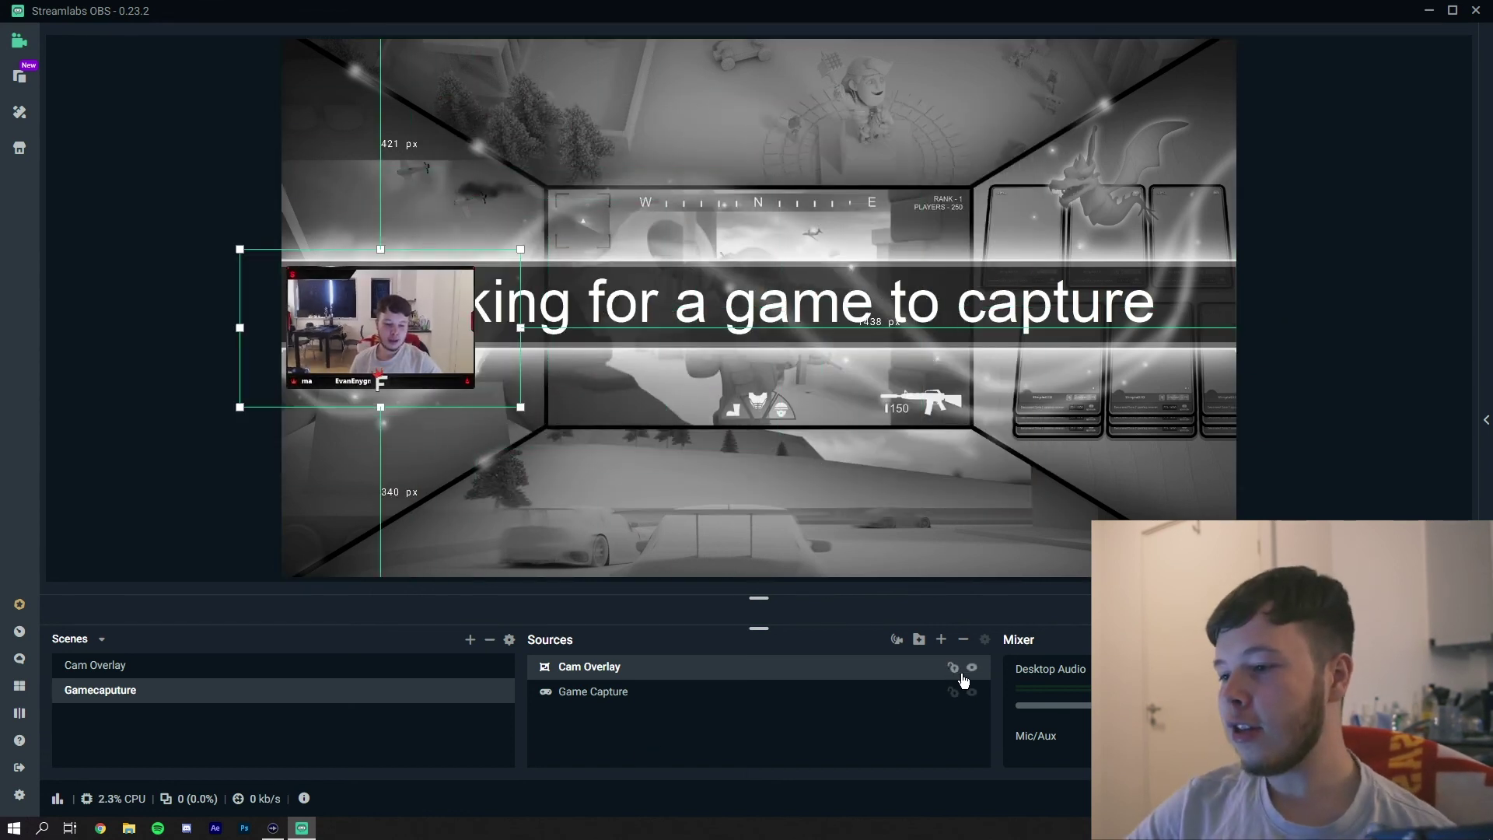
{"action": "left_click", "coordinate": [948, 698]}
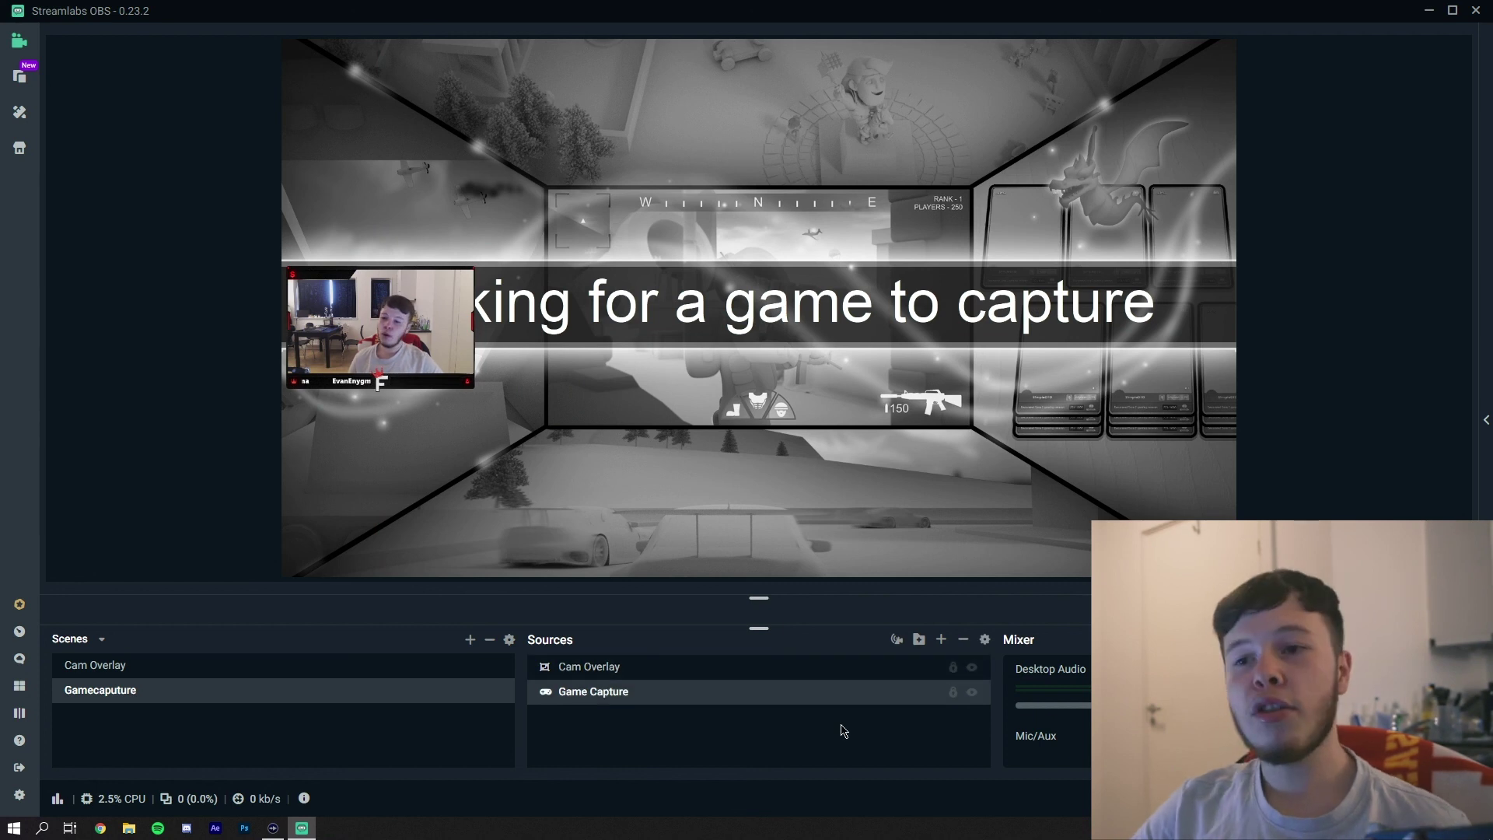